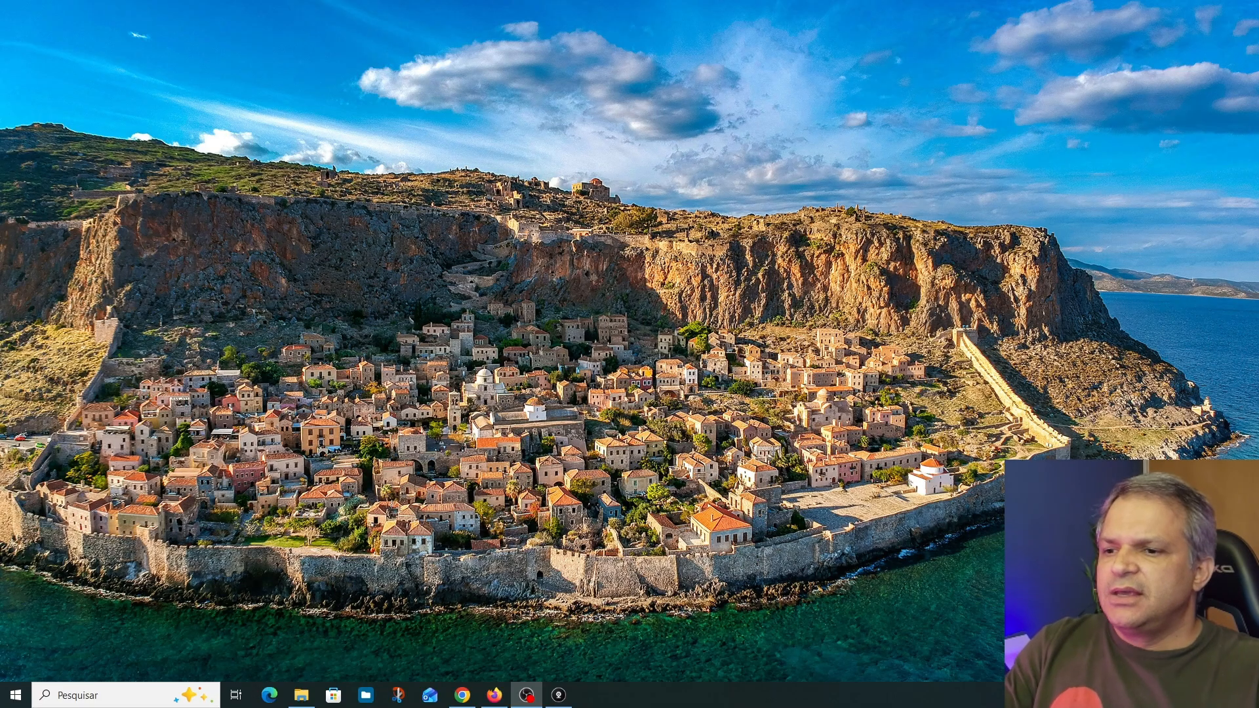
# Switch to Firefox, open the openmediavault login page at 192.168.0.223 and decline the page translation
pyautogui.click(496, 692)
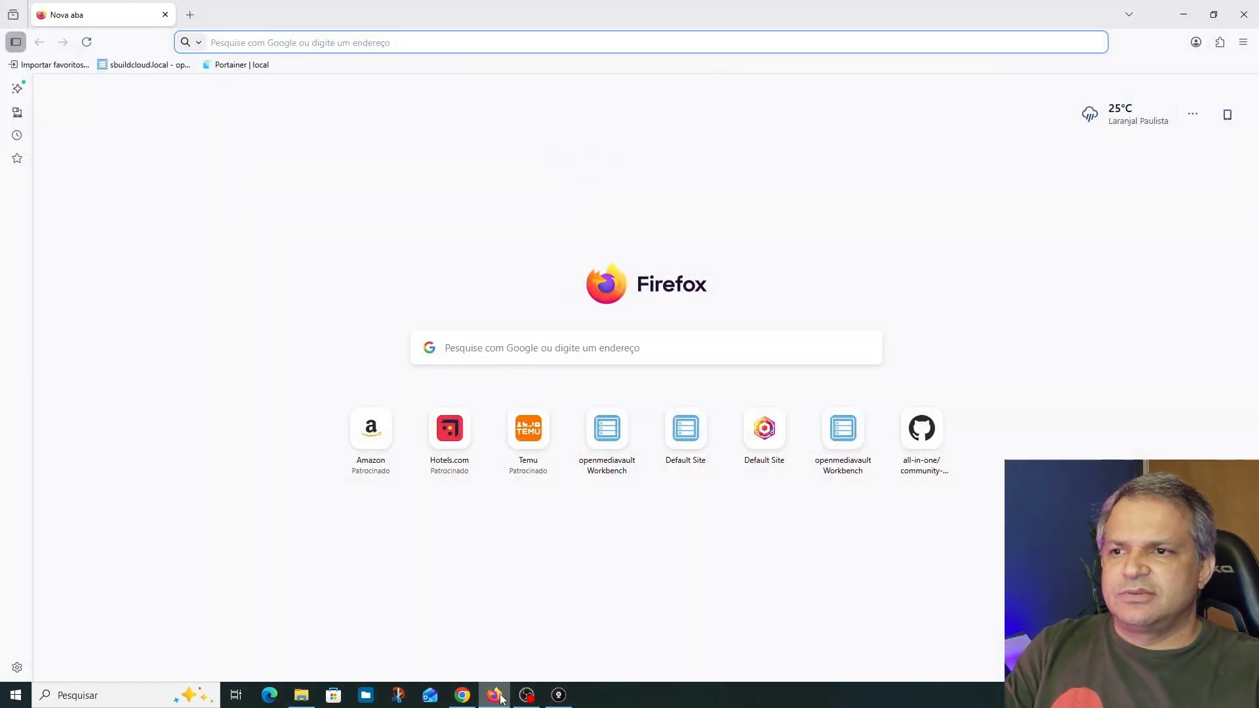
pyautogui.click(333, 44)
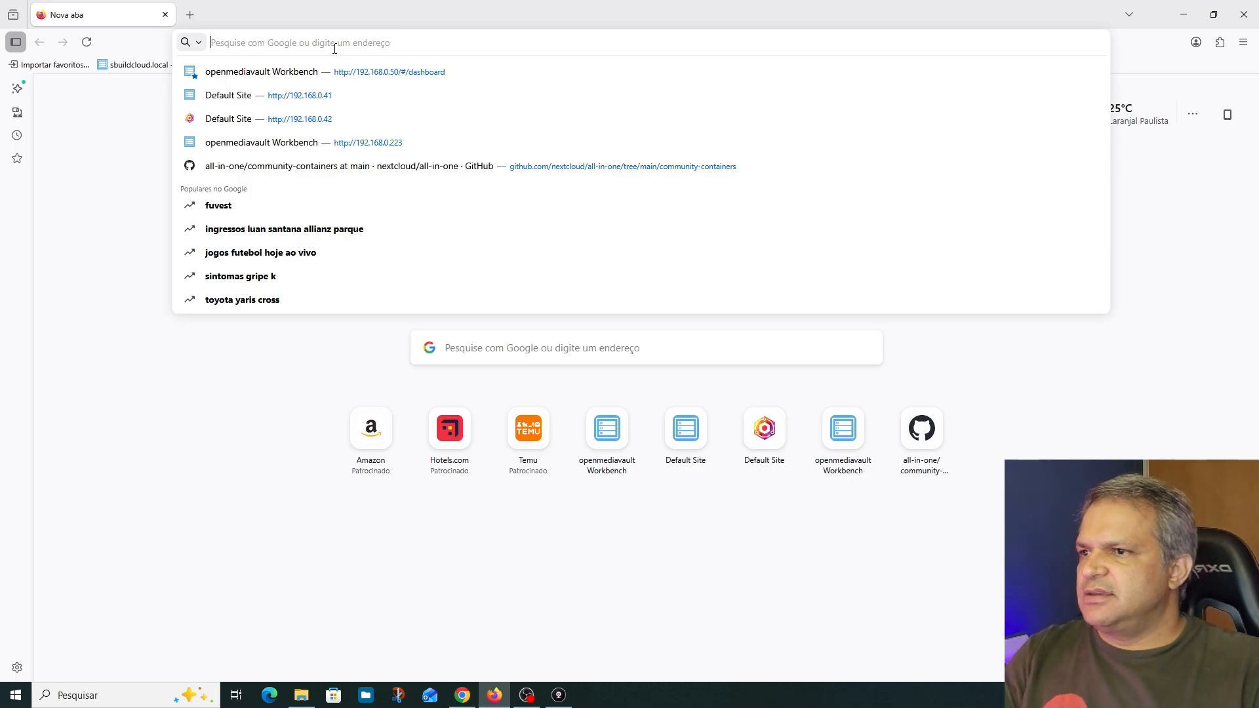
pyautogui.write('192.168.0.50/')
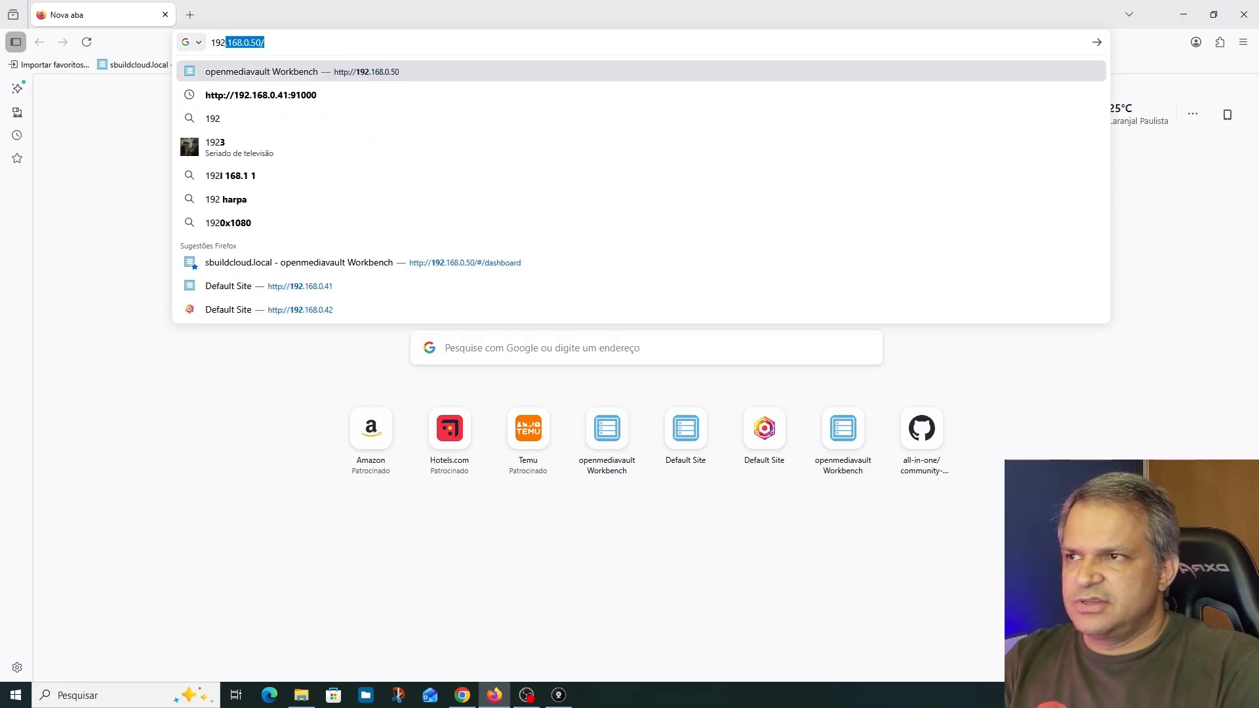
pyautogui.press('Right')
pyautogui.press('BackSpace')
pyautogui.press('BackSpace')
pyautogui.press('BackSpace')
pyautogui.write('223')
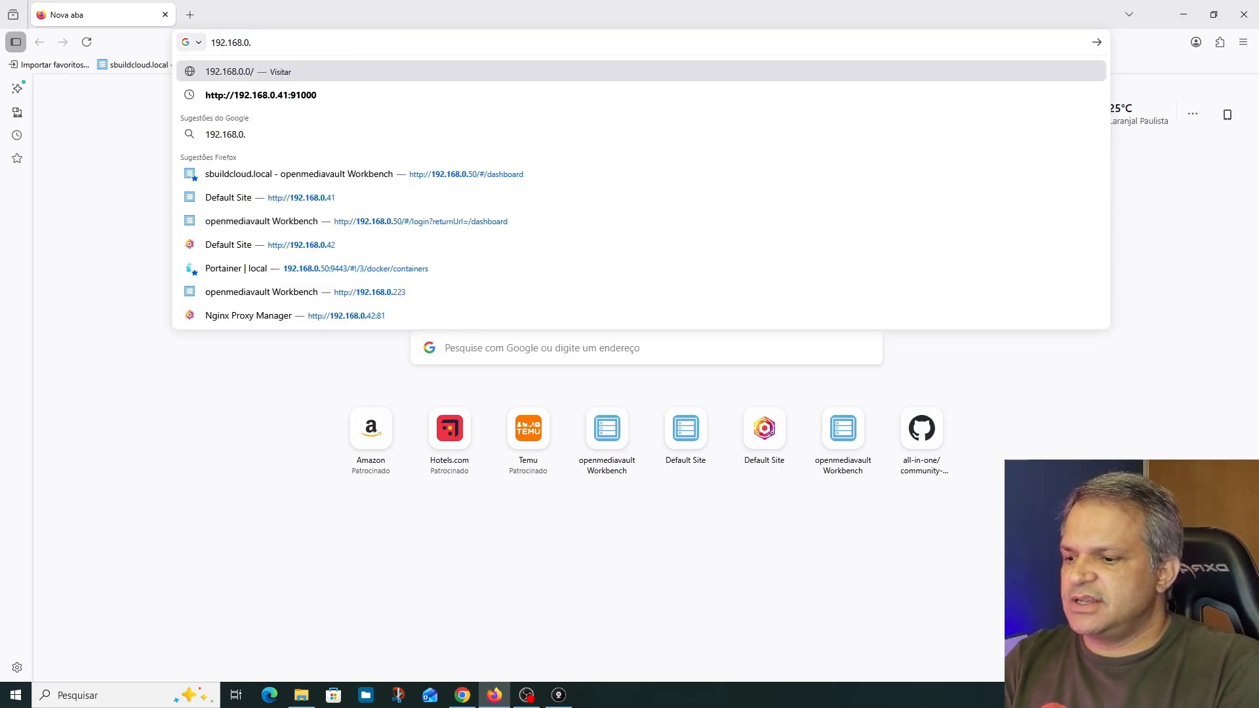
pyautogui.press('Return')
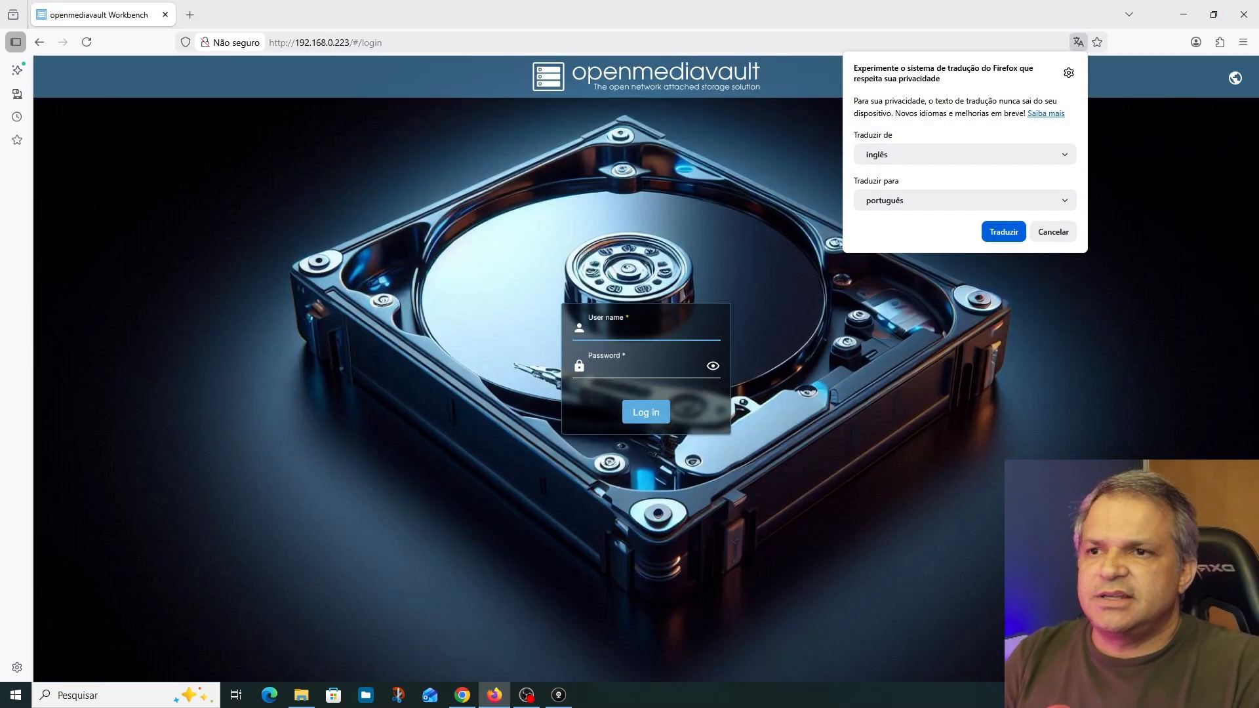
pyautogui.click(1052, 232)
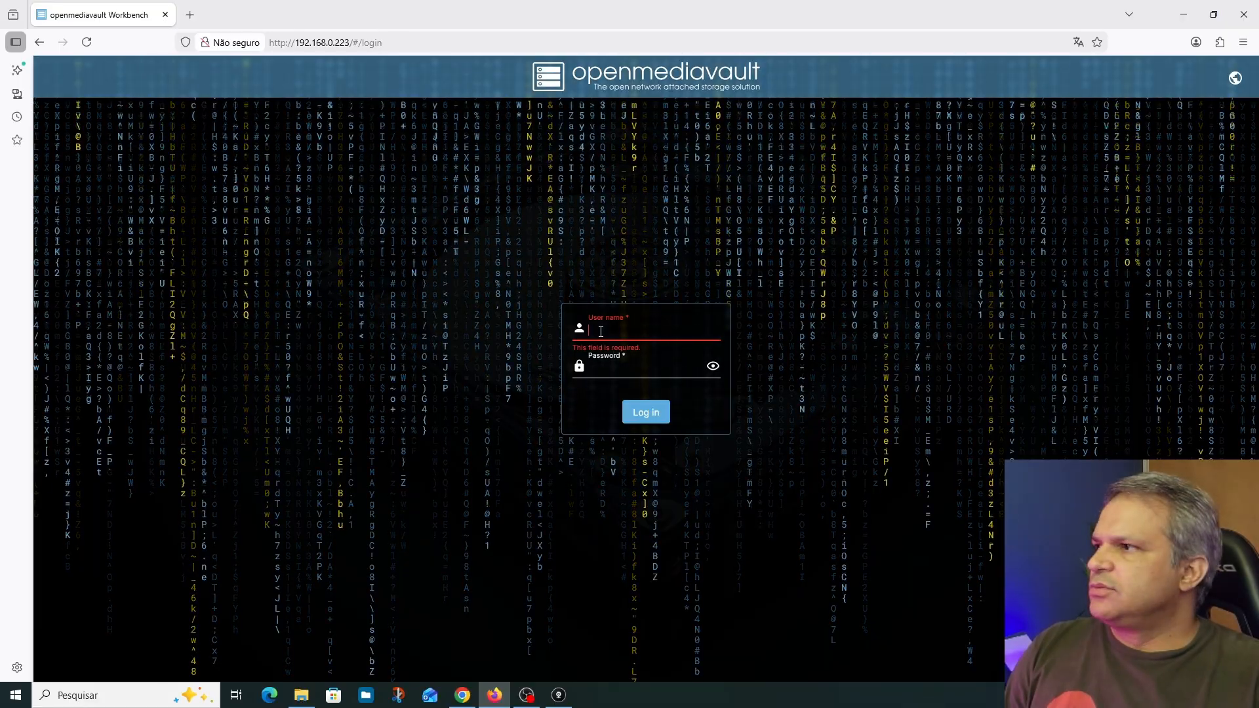
# Log in as admin with the account password and decline saving the credentials in the browser
pyautogui.write('admin')
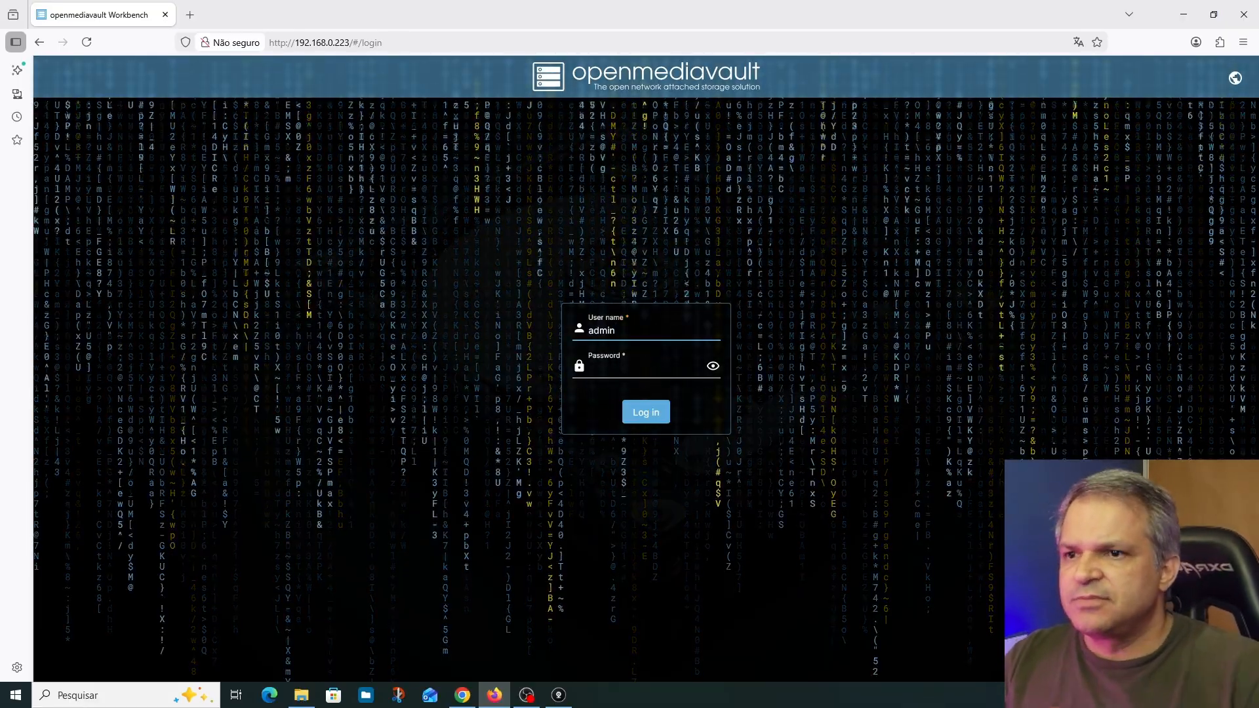
pyautogui.click(611, 371)
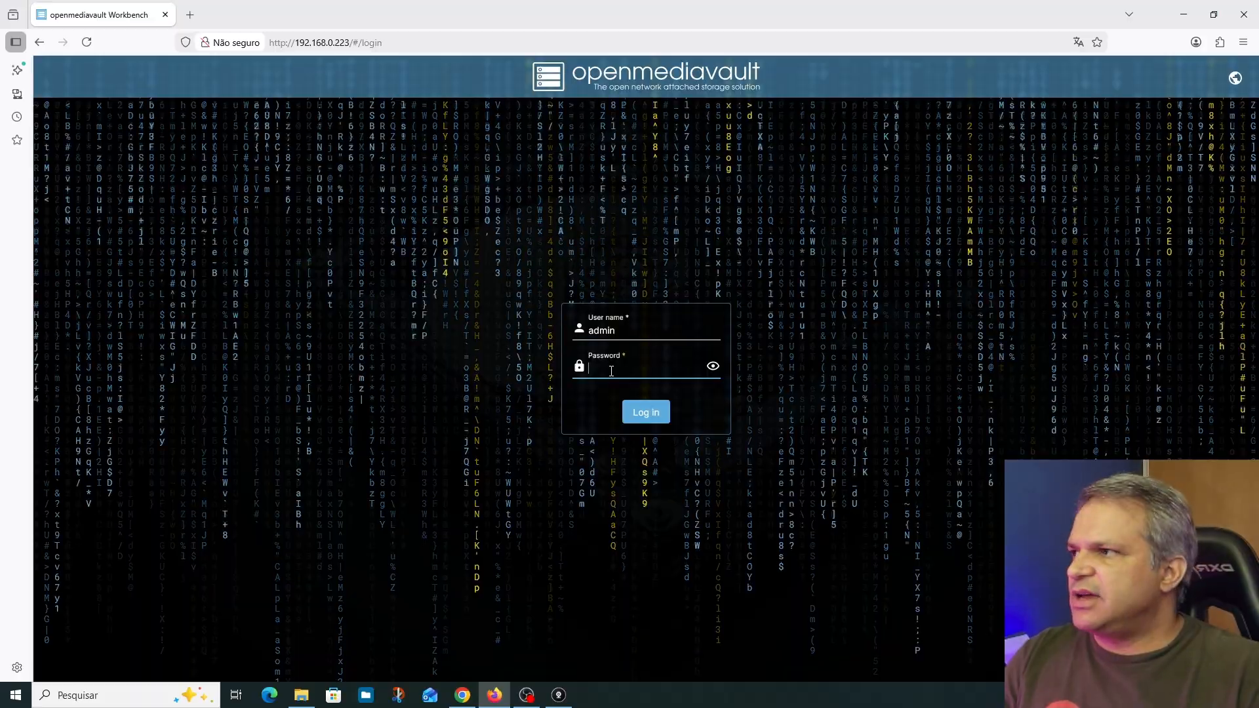
pyautogui.write('•••••••••')
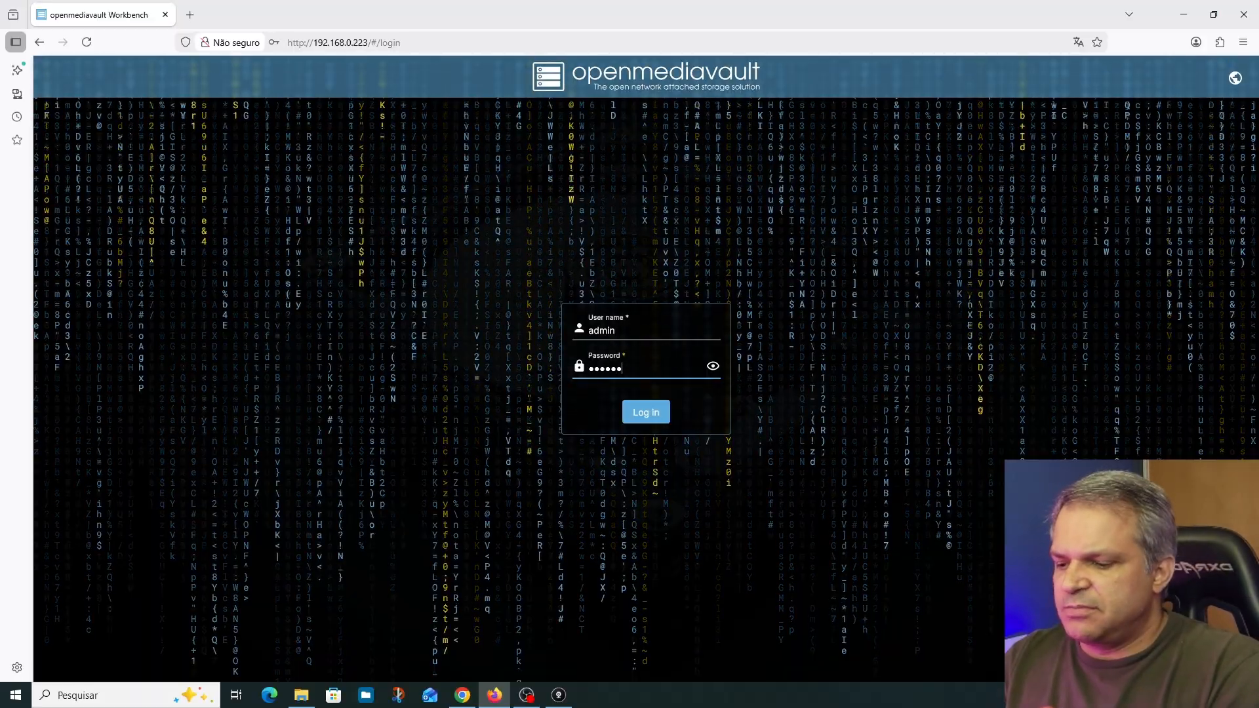
pyautogui.write('•••••')
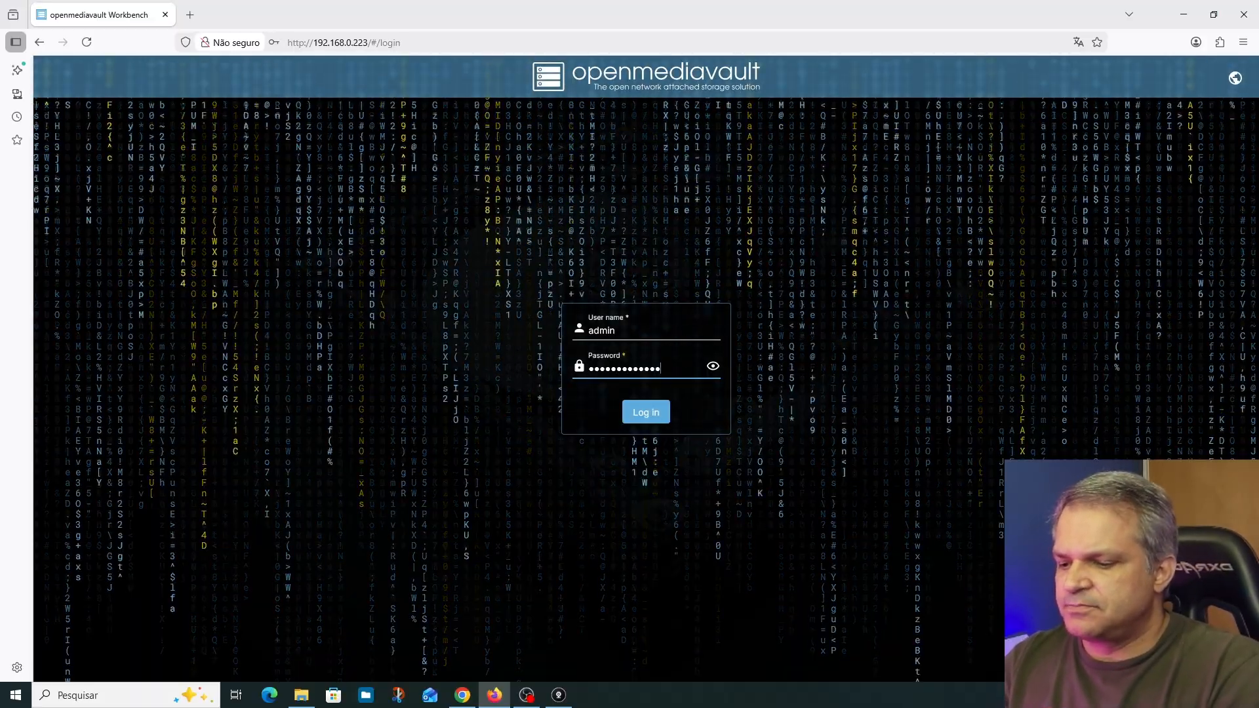
pyautogui.press('Return')
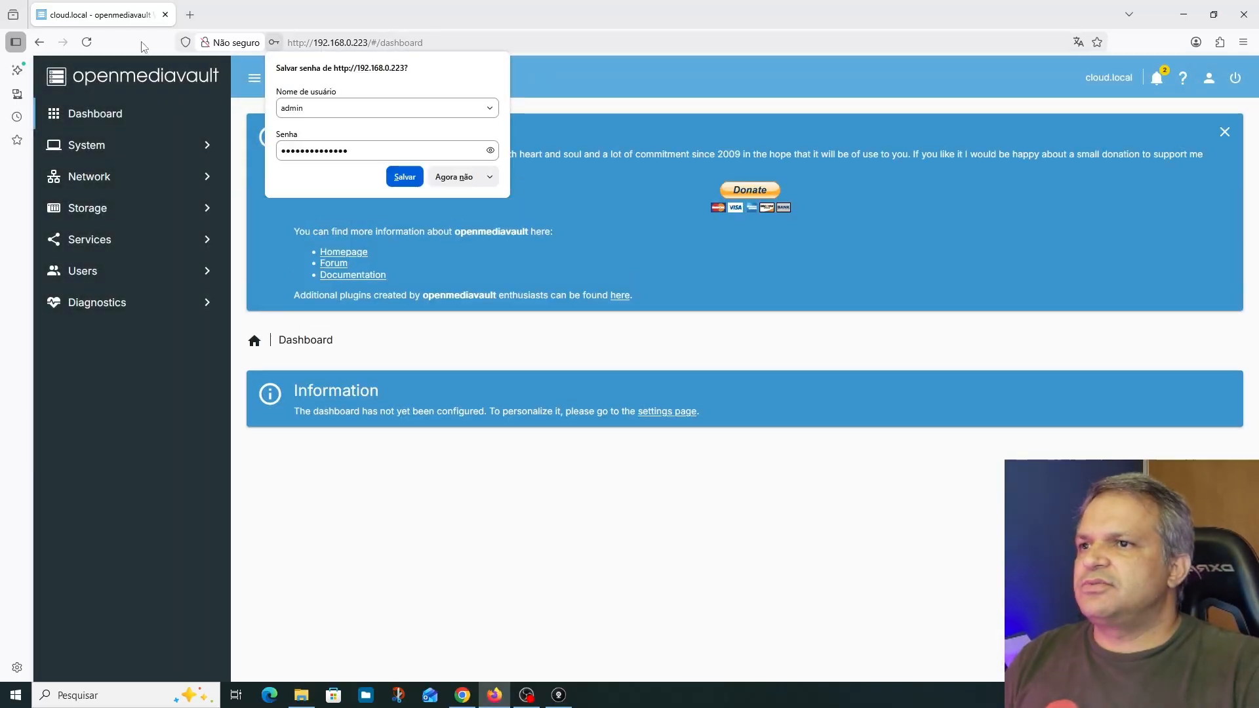
pyautogui.click(453, 176)
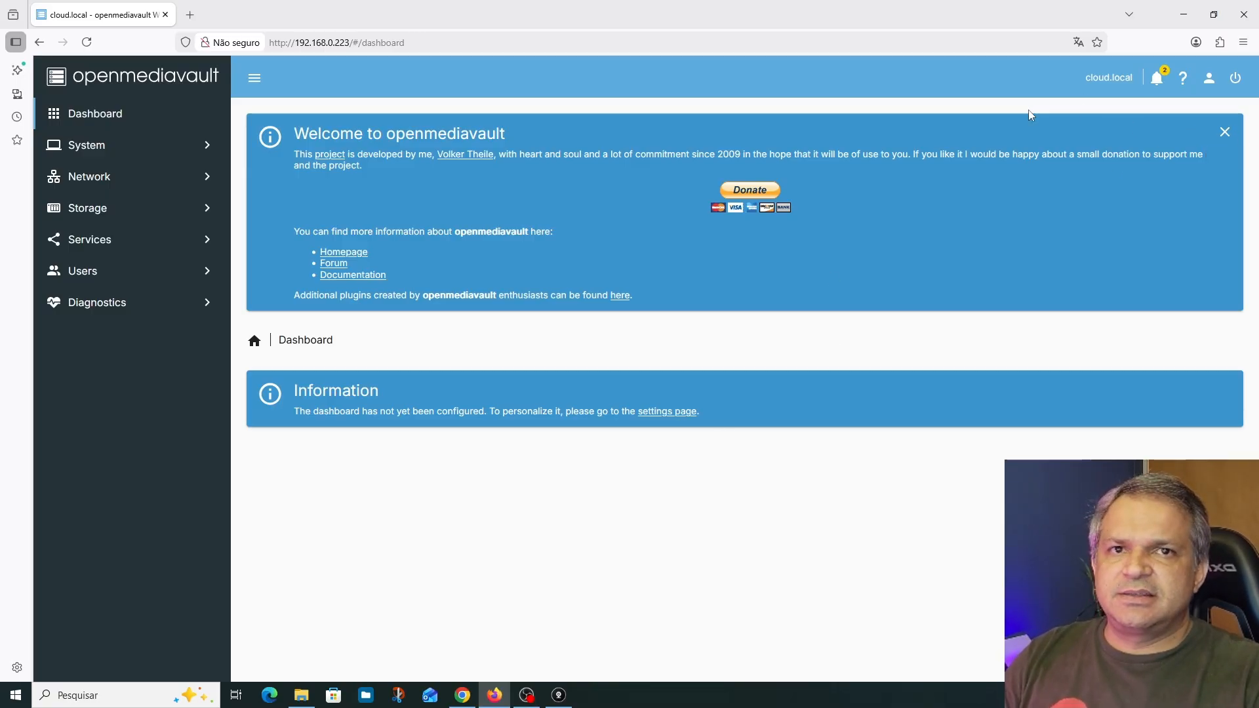
# Dismiss the welcome message and, in the dashboard settings, enable the CPU, CPU Utilization, Disk Temperatures, Load Average, Memory and grid-style Network Interfaces widgets
pyautogui.click(1224, 131)
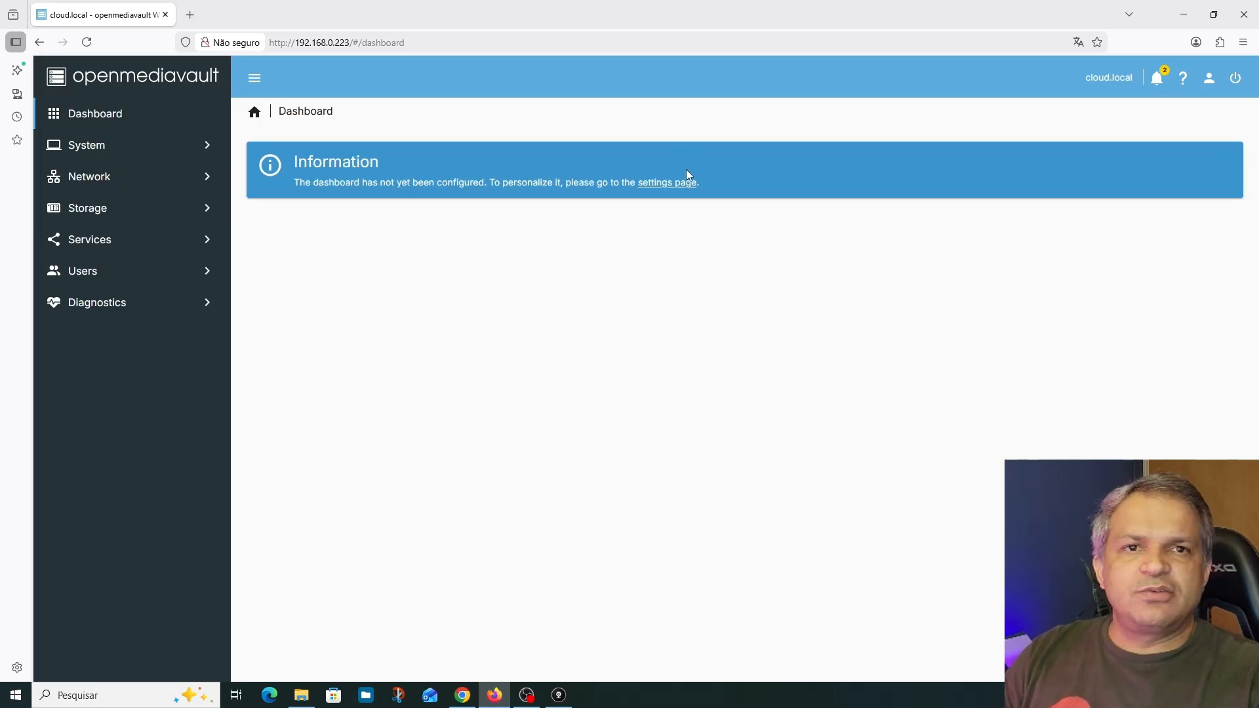
pyautogui.click(676, 184)
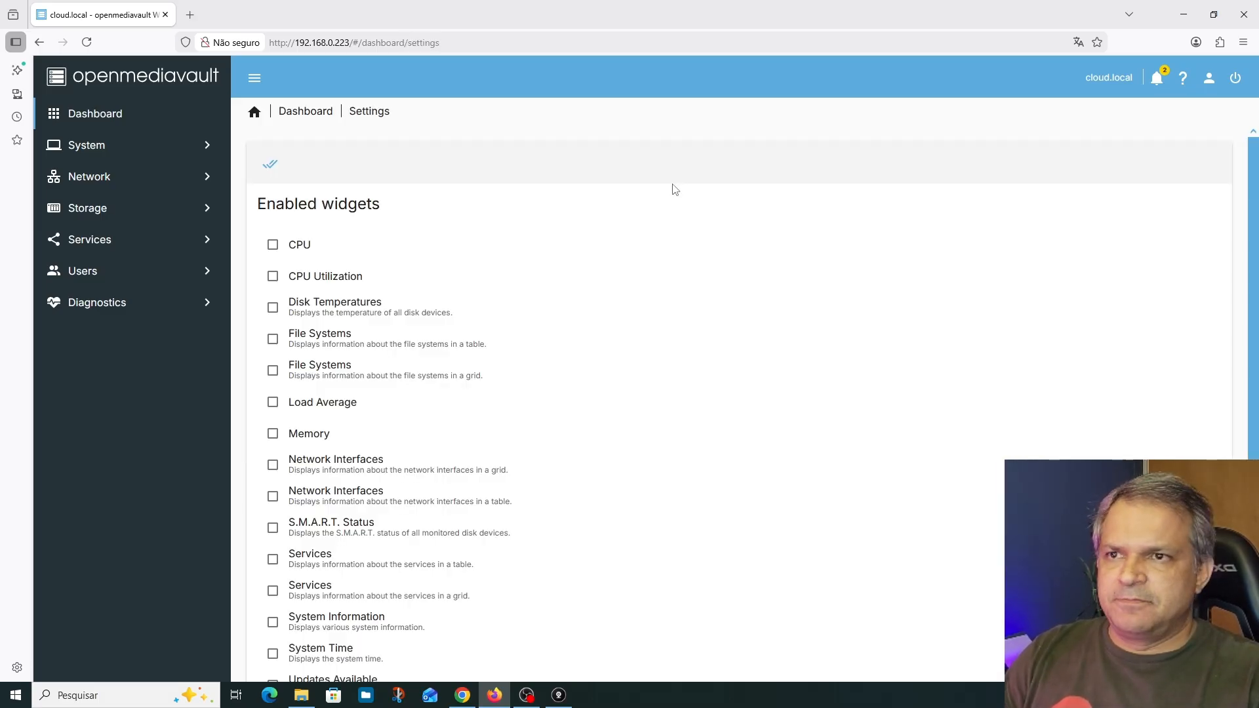
pyautogui.click(272, 249)
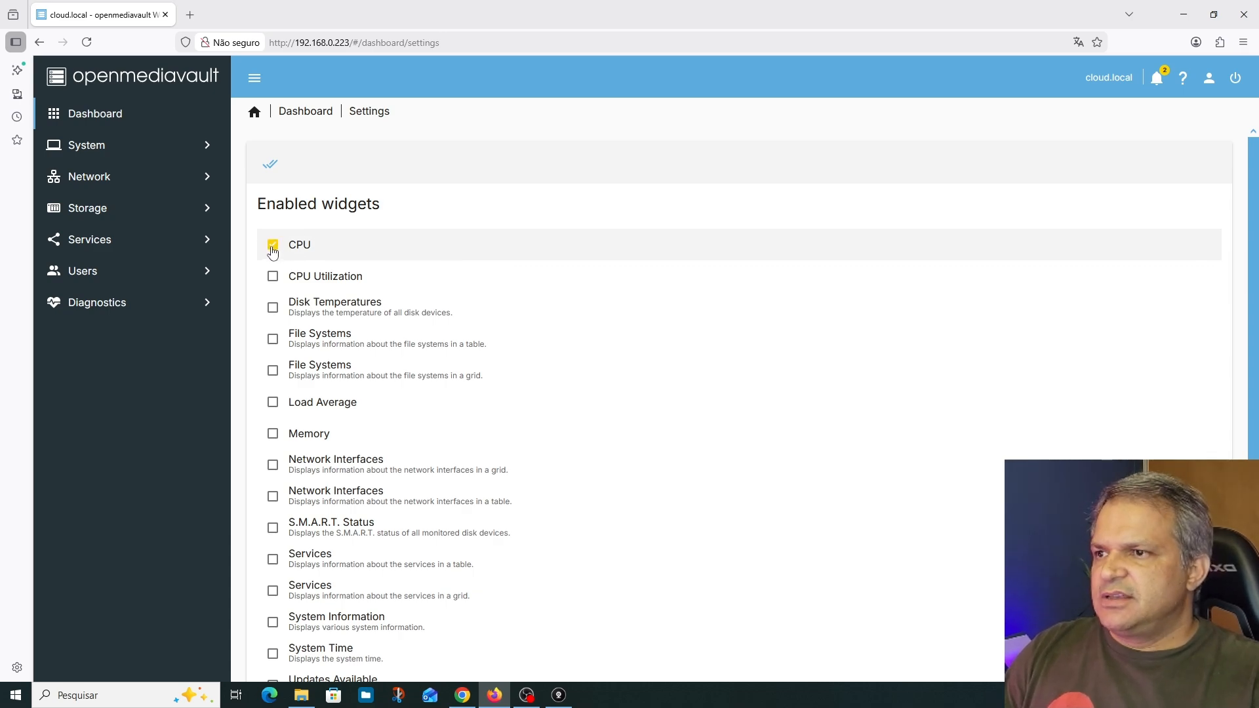
pyautogui.click(273, 276)
pyautogui.click(276, 318)
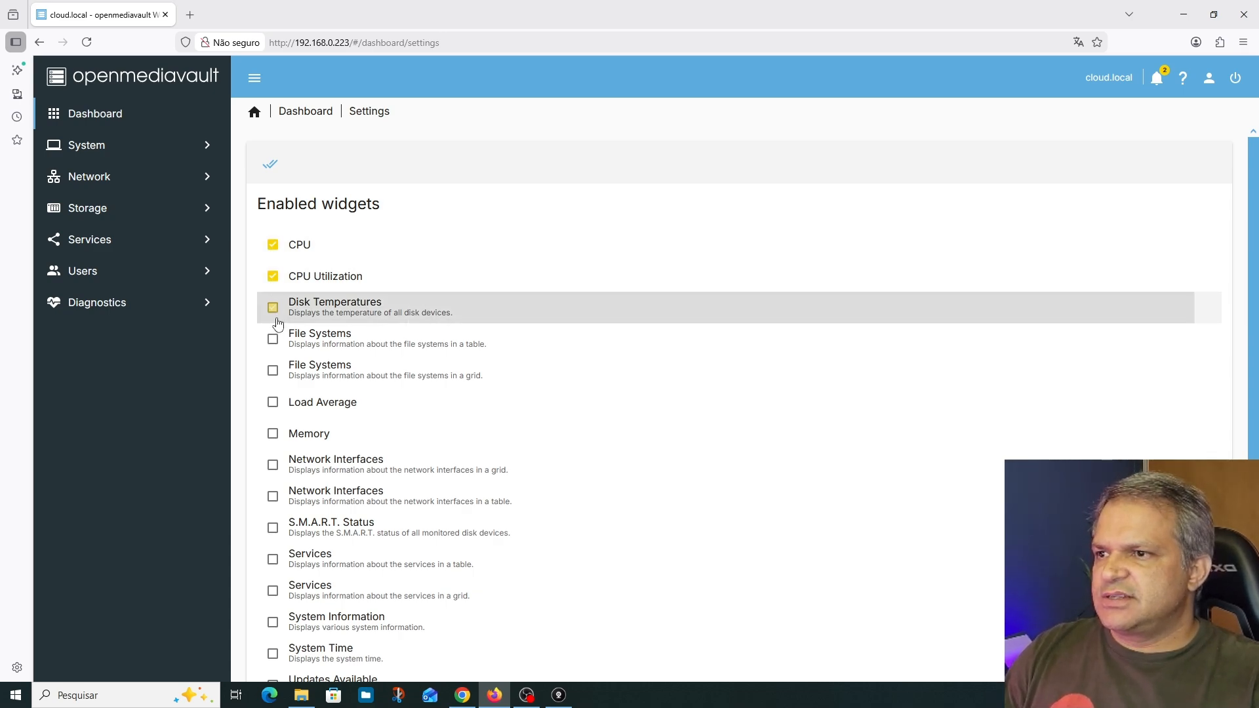
pyautogui.click(272, 405)
pyautogui.click(273, 434)
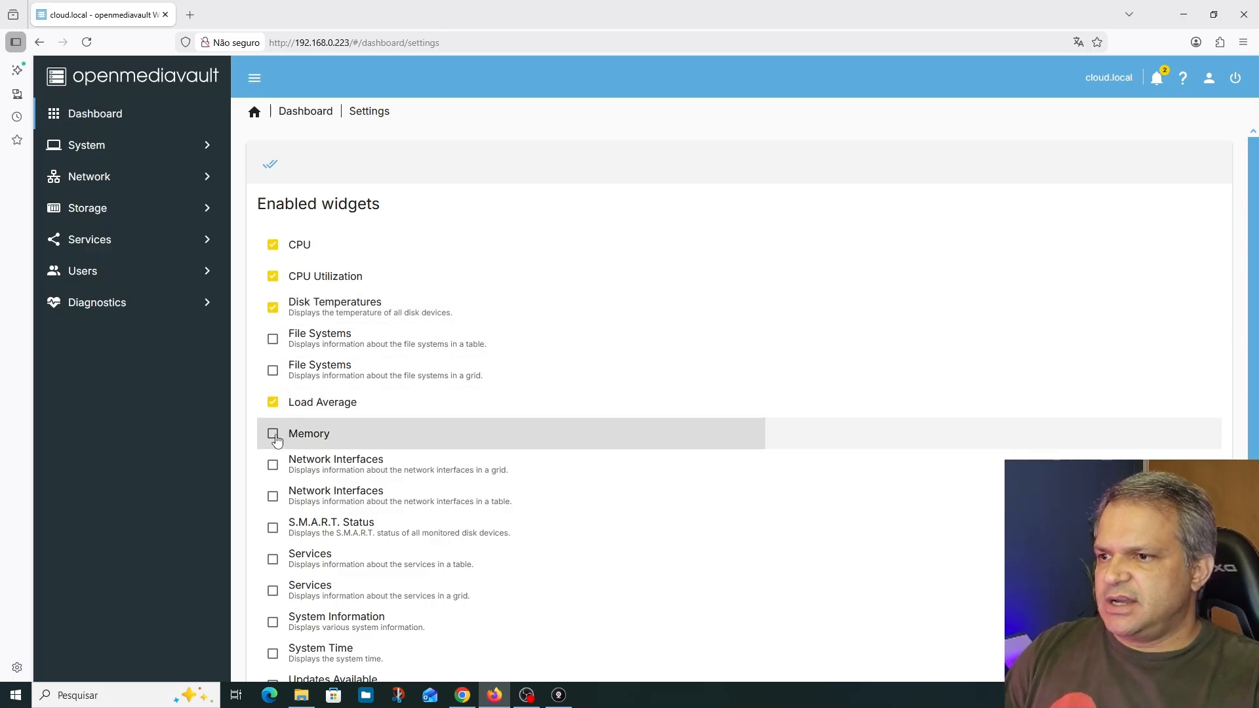
pyautogui.click(272, 469)
# Enable the table-style Services, System Information, Updates Available and Uptime widgets, and save the dashboard settings
pyautogui.scroll(-2, 319, 498)
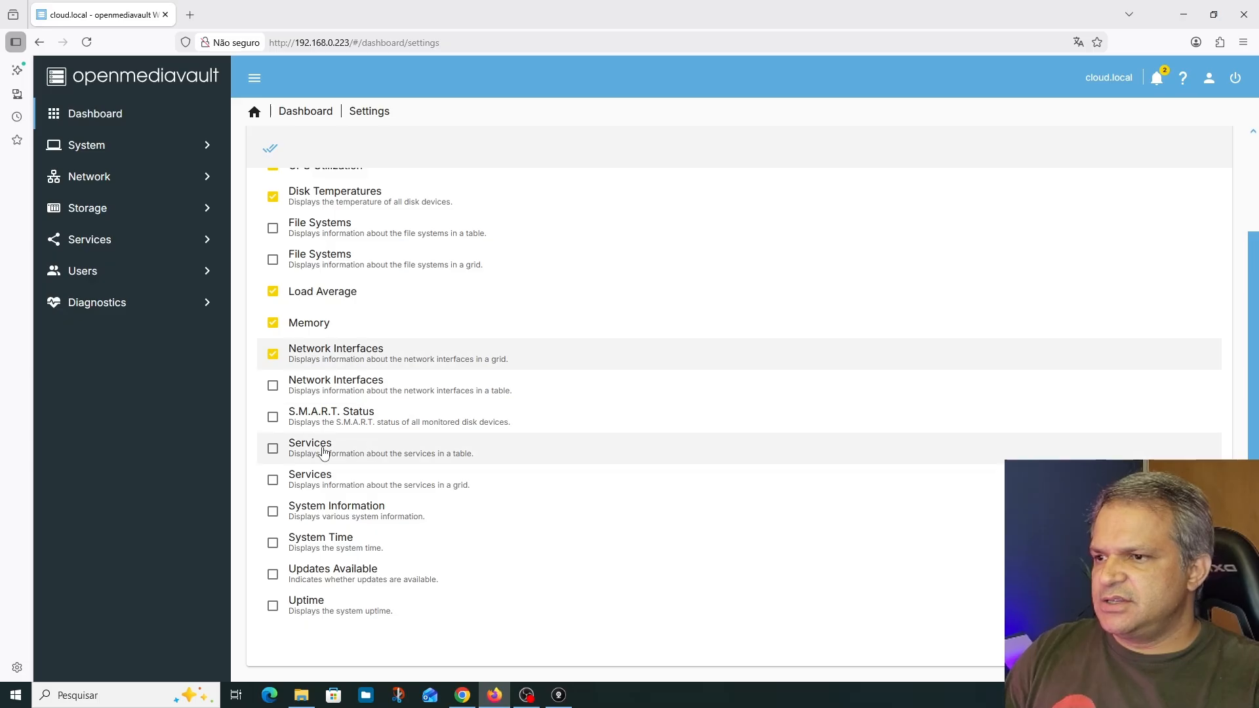
pyautogui.click(273, 449)
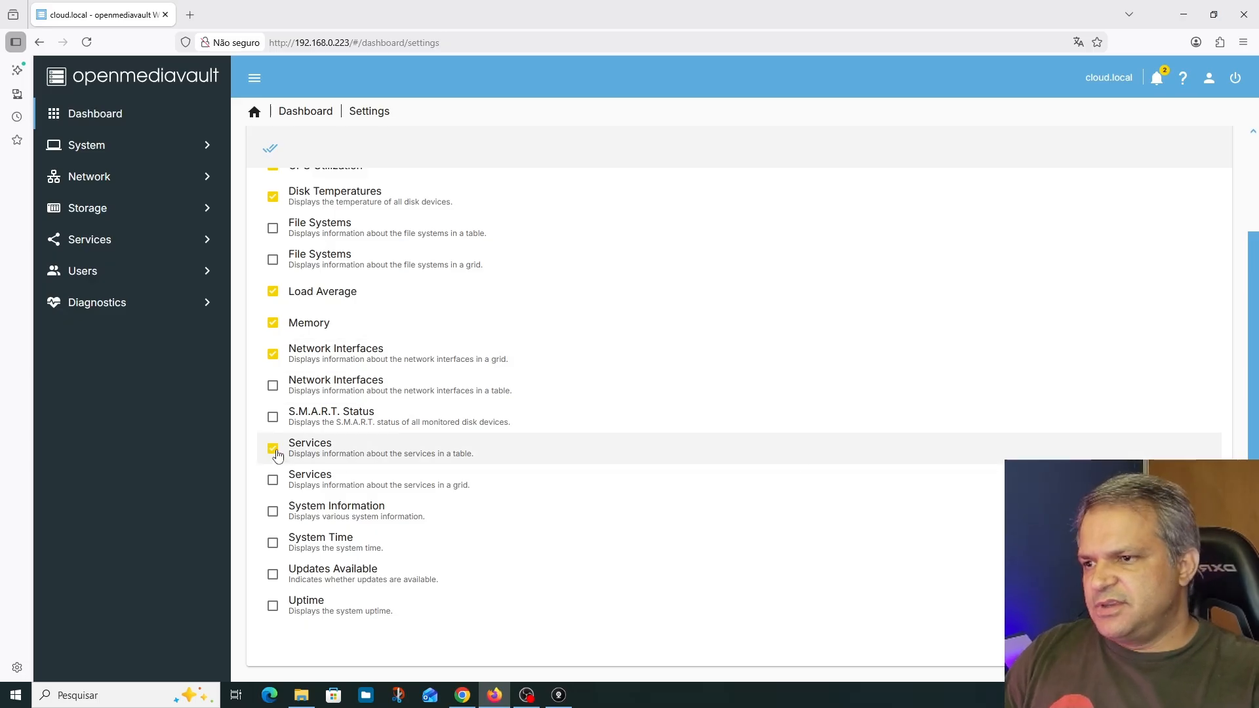
pyautogui.click(273, 514)
pyautogui.click(273, 577)
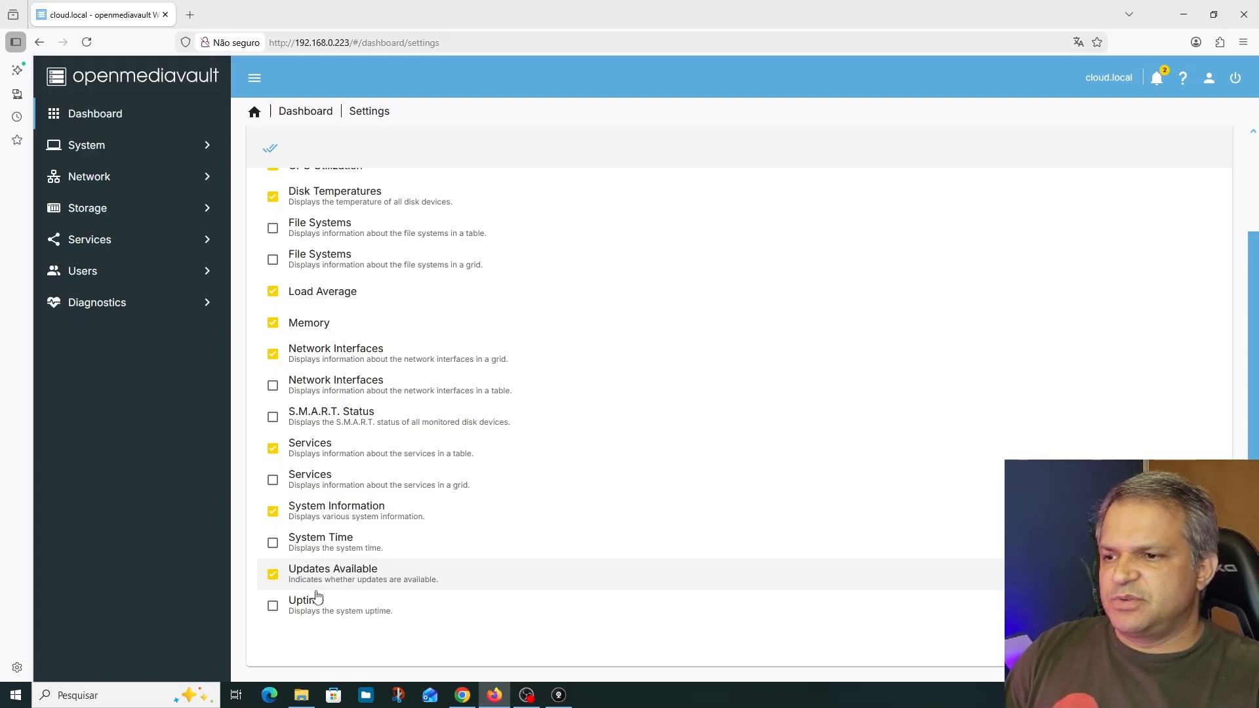
pyautogui.click(273, 606)
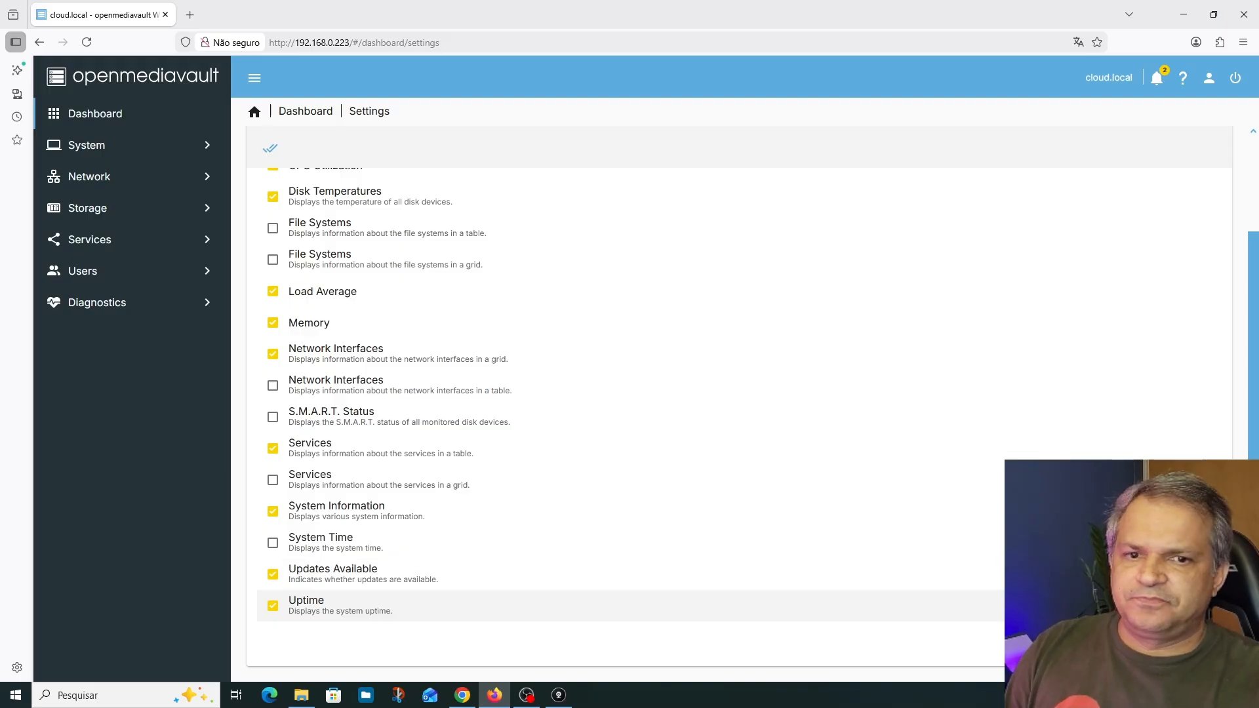
pyautogui.click(1203, 644)
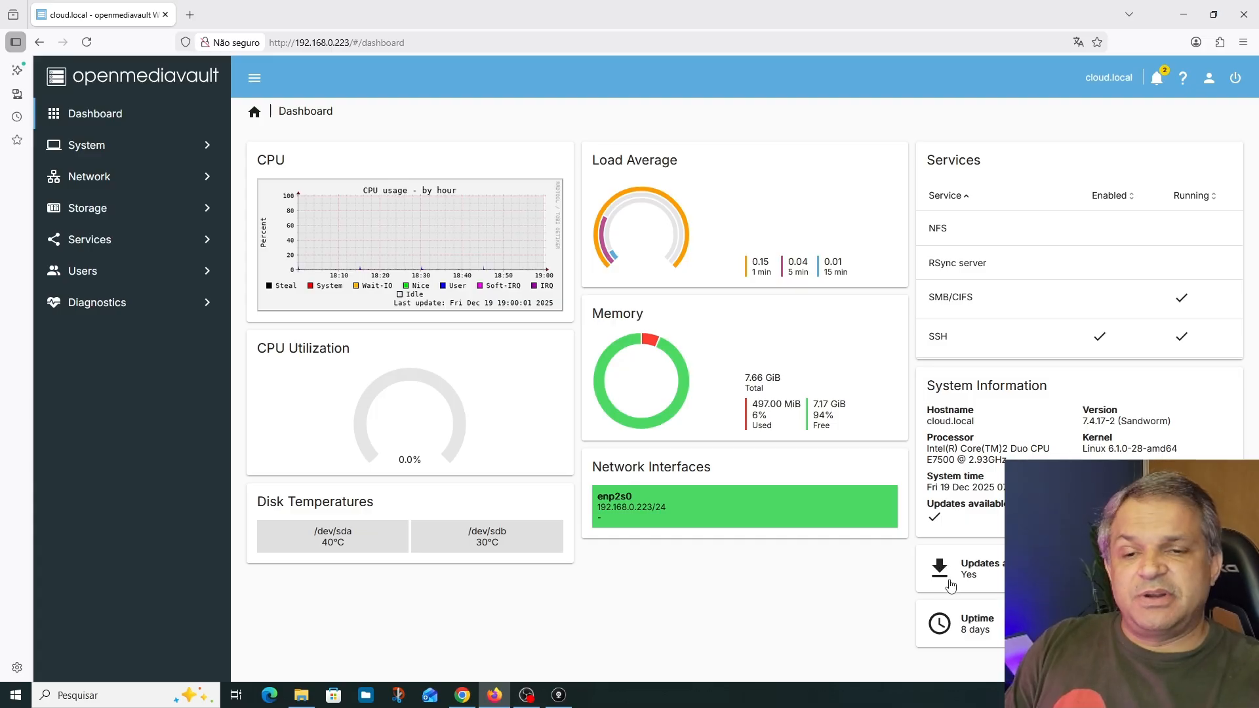
# Install all available package updates from the dashboard's update notice and apply the pending configuration changes
pyautogui.click(993, 577)
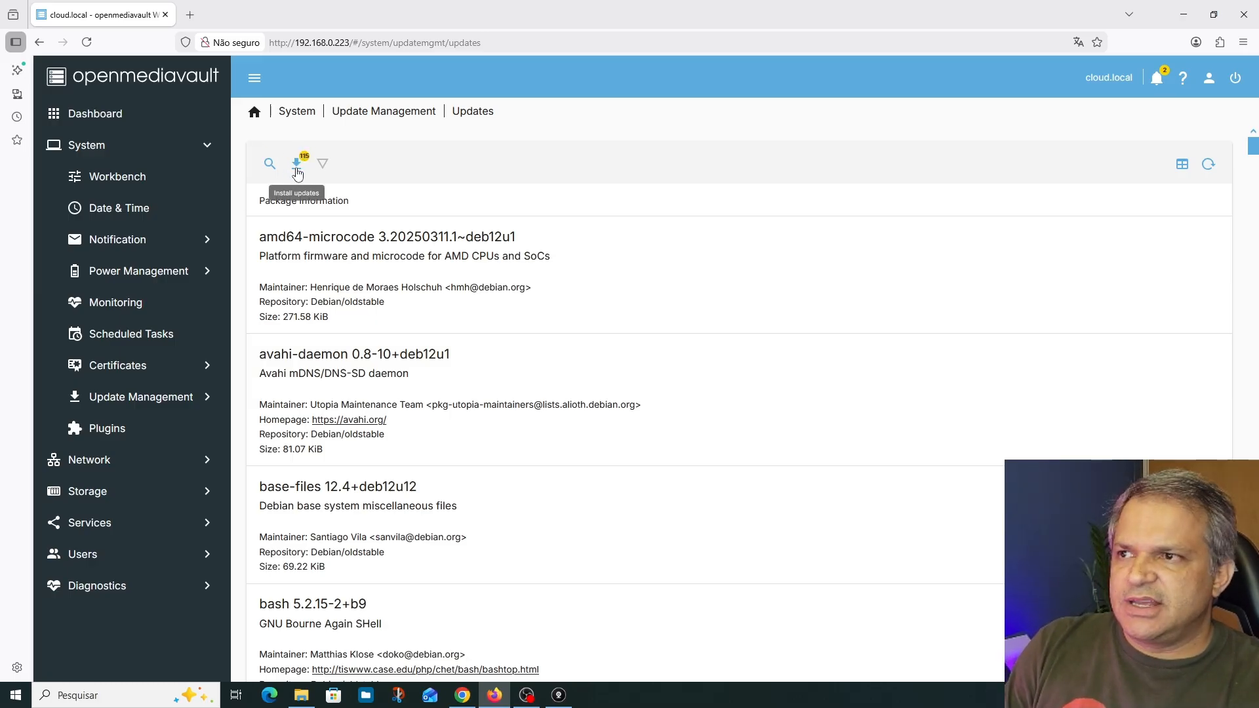
pyautogui.click(296, 165)
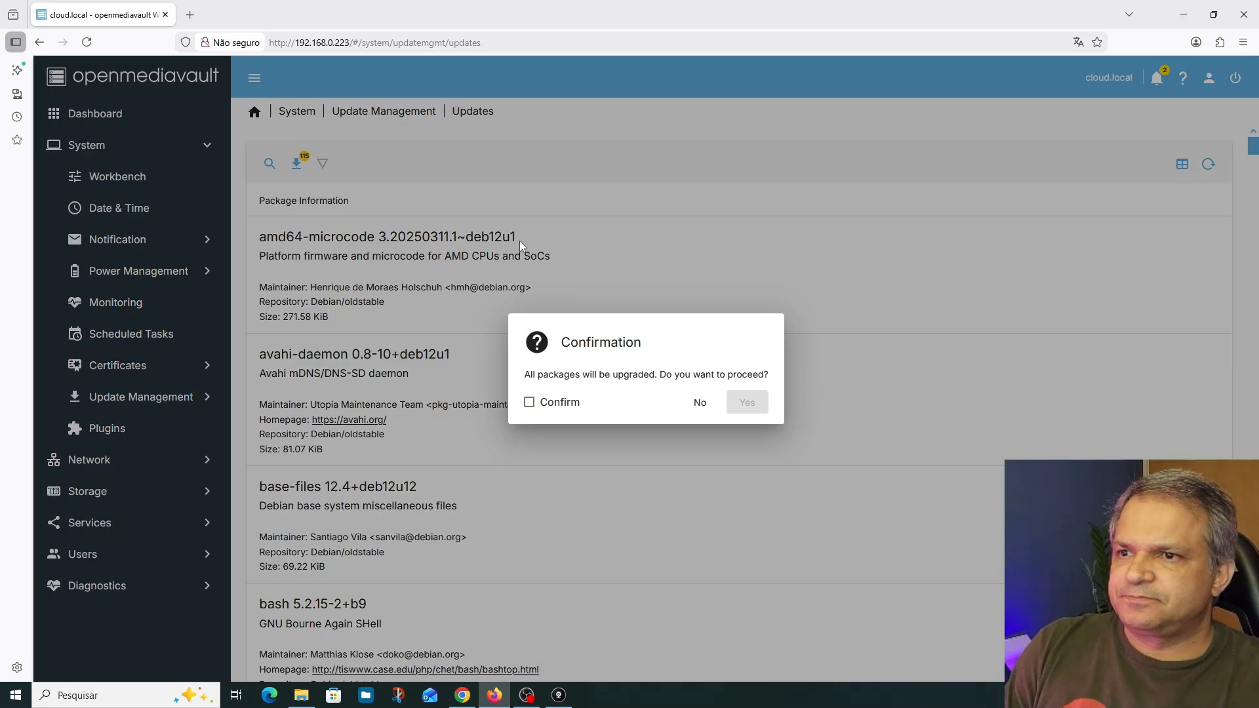
pyautogui.click(529, 401)
pyautogui.click(761, 408)
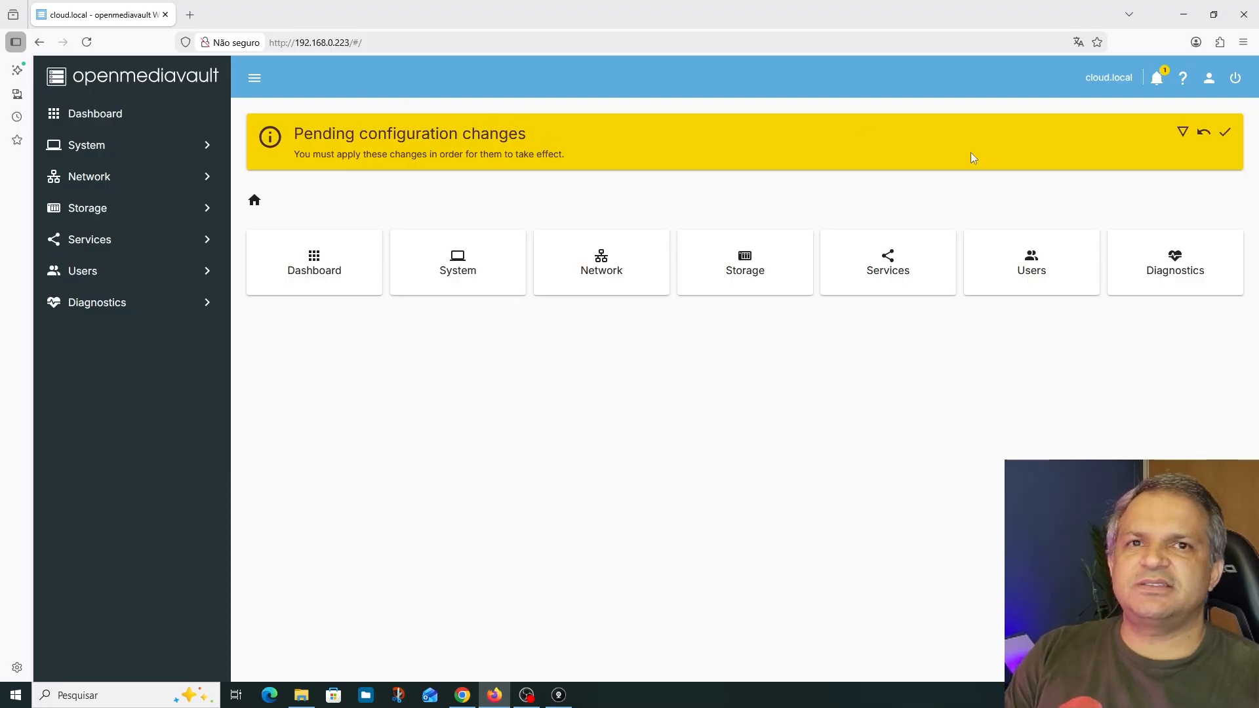
pyautogui.click(1225, 134)
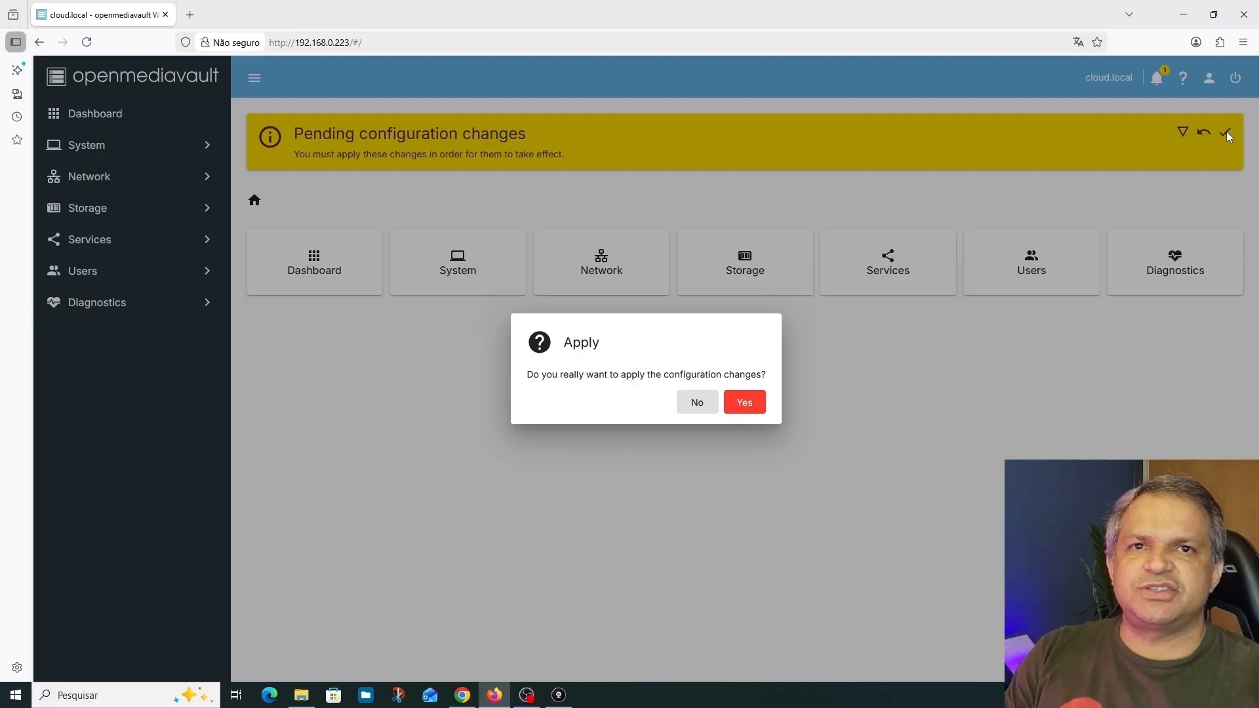
pyautogui.click(758, 403)
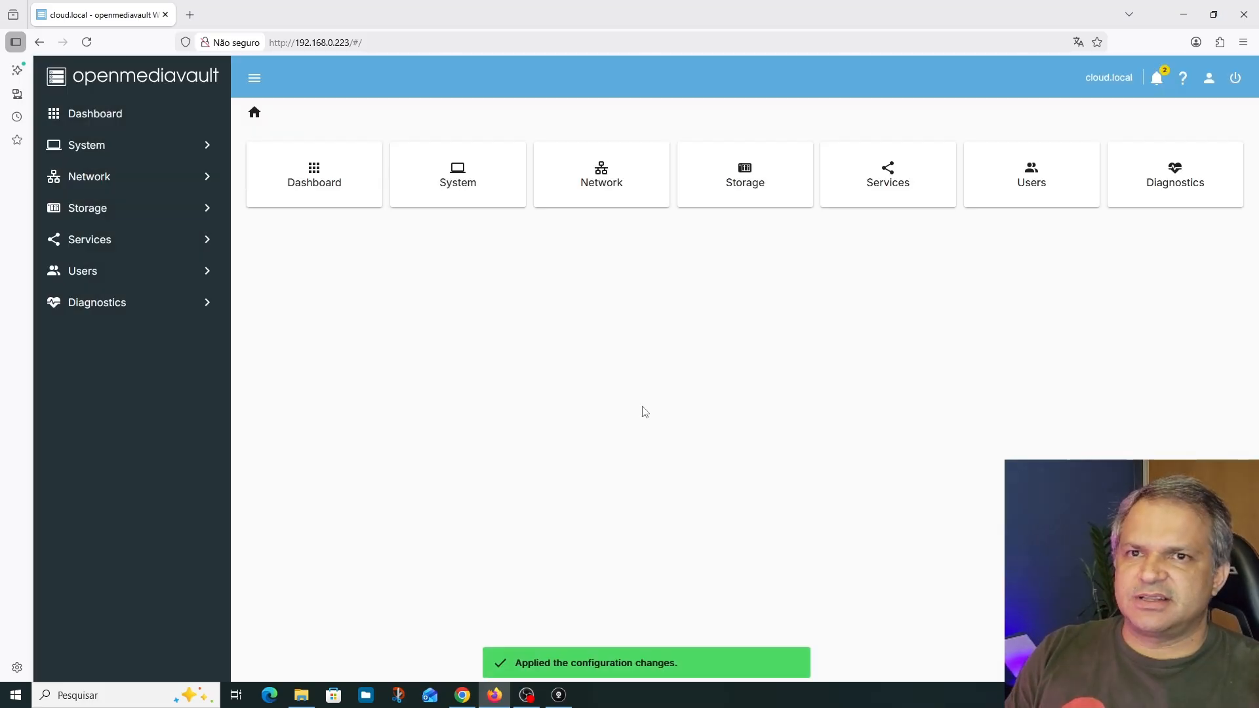
# Check the system notifications and reboot the server, confirming the restart
pyautogui.click(1157, 78)
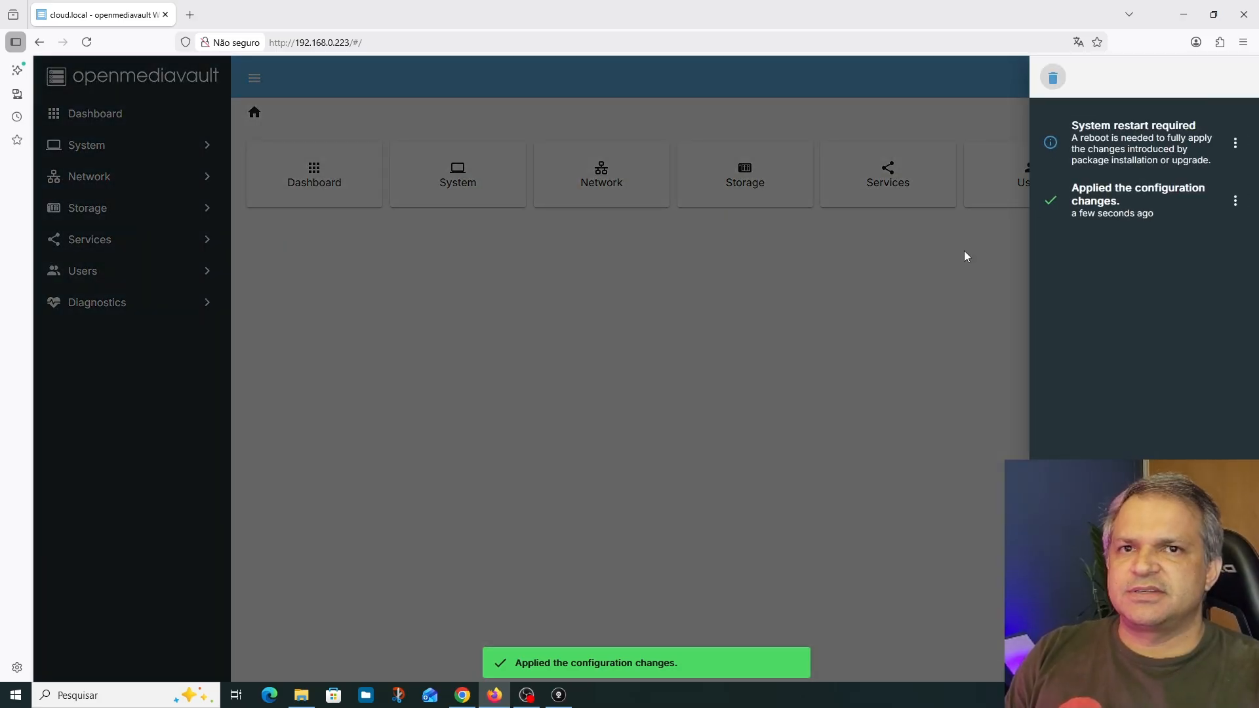
pyautogui.click(921, 292)
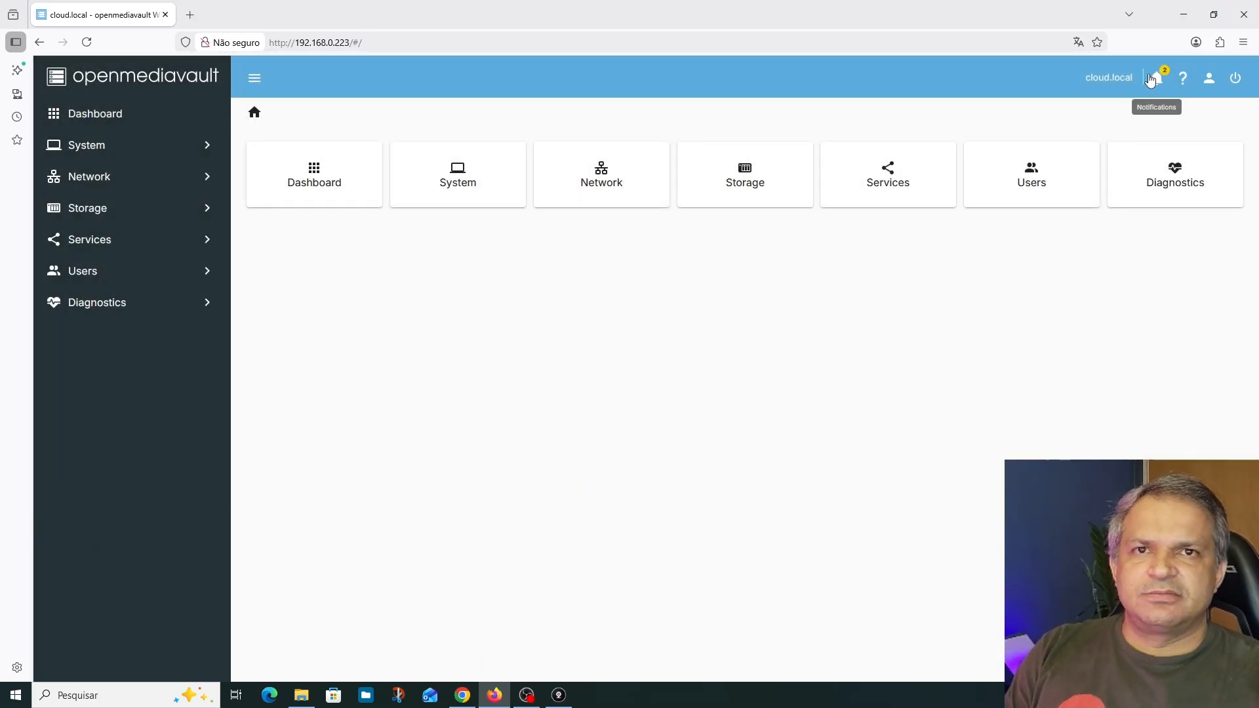
pyautogui.click(1152, 79)
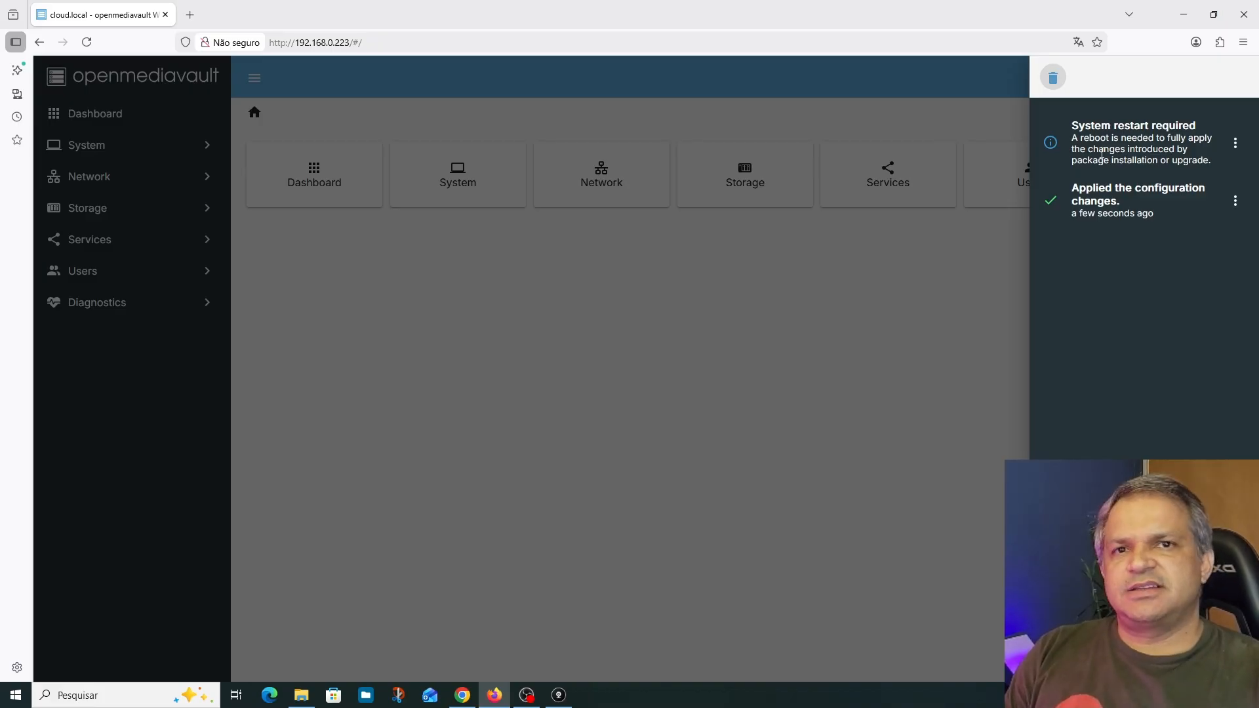
pyautogui.click(981, 101)
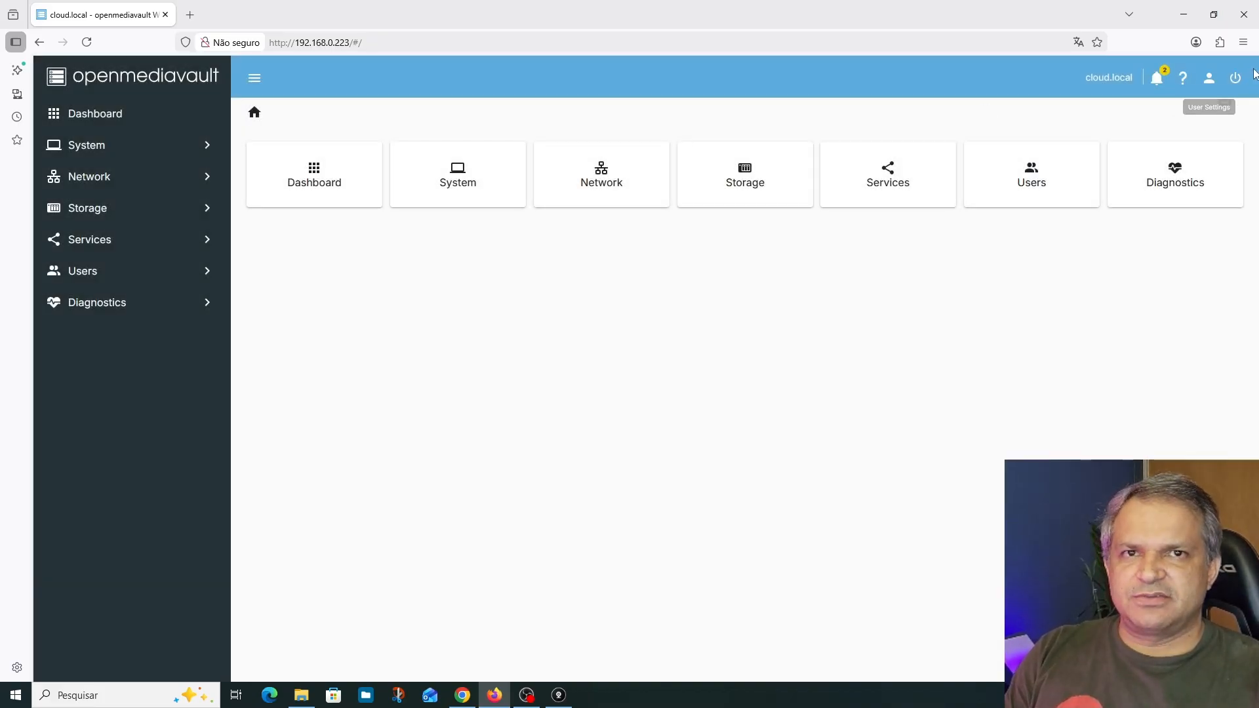
pyautogui.click(1235, 78)
pyautogui.click(1207, 113)
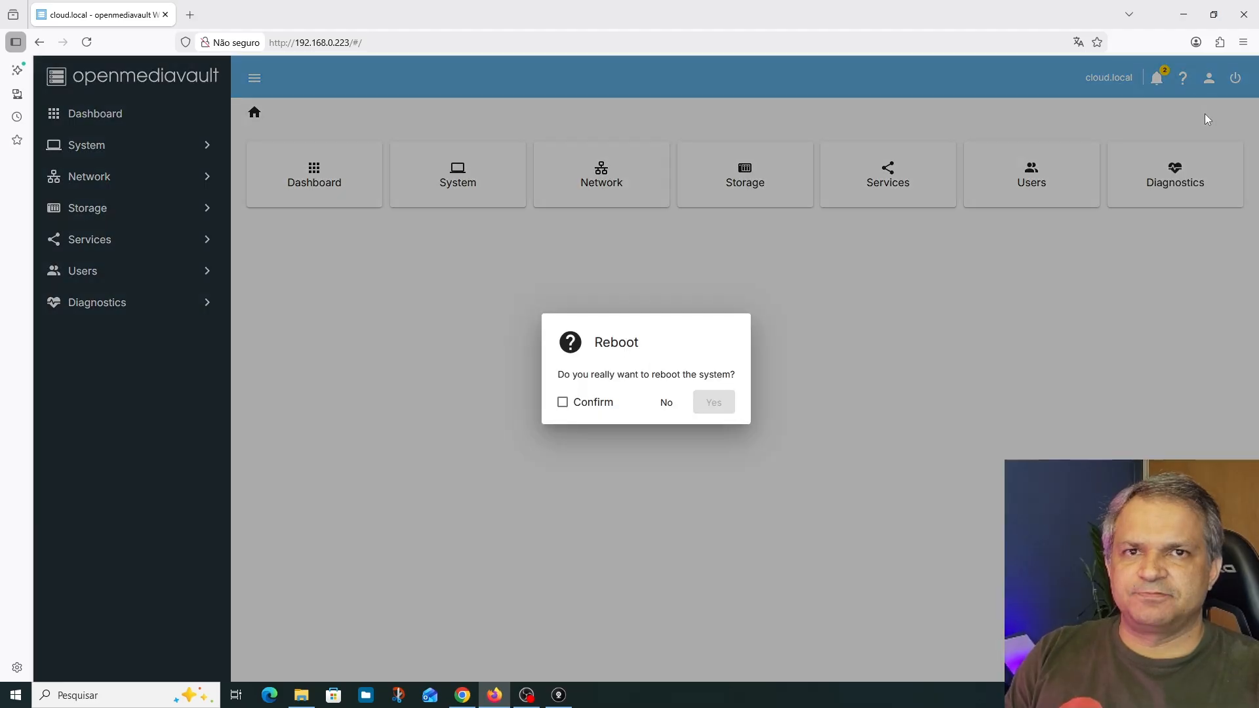
pyautogui.click(584, 413)
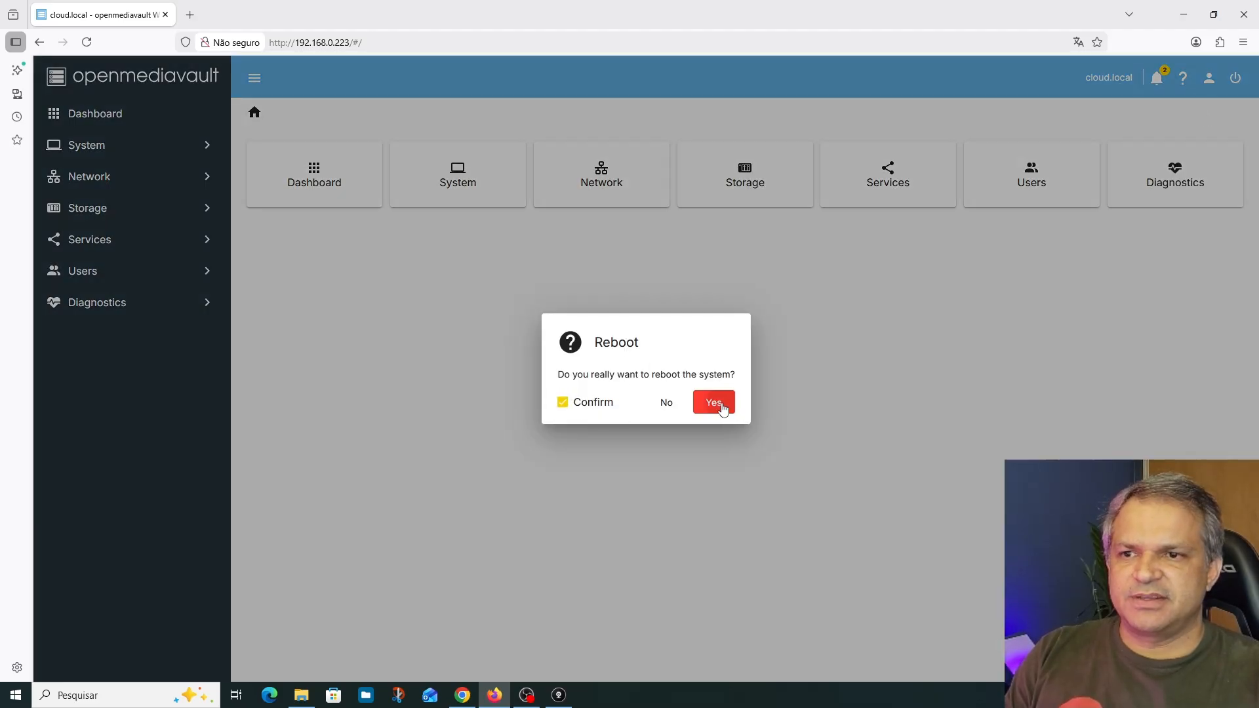
pyautogui.click(719, 408)
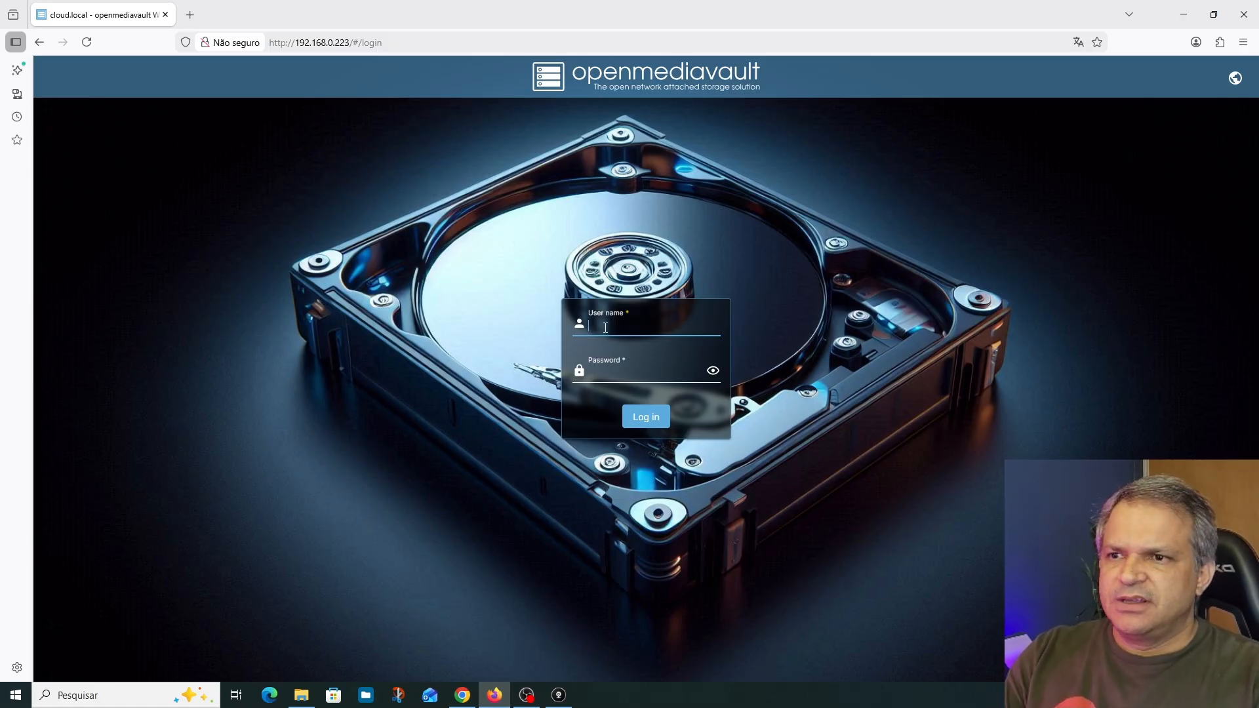
# Log back in to the server as admin, entering the account password
pyautogui.write('admin')
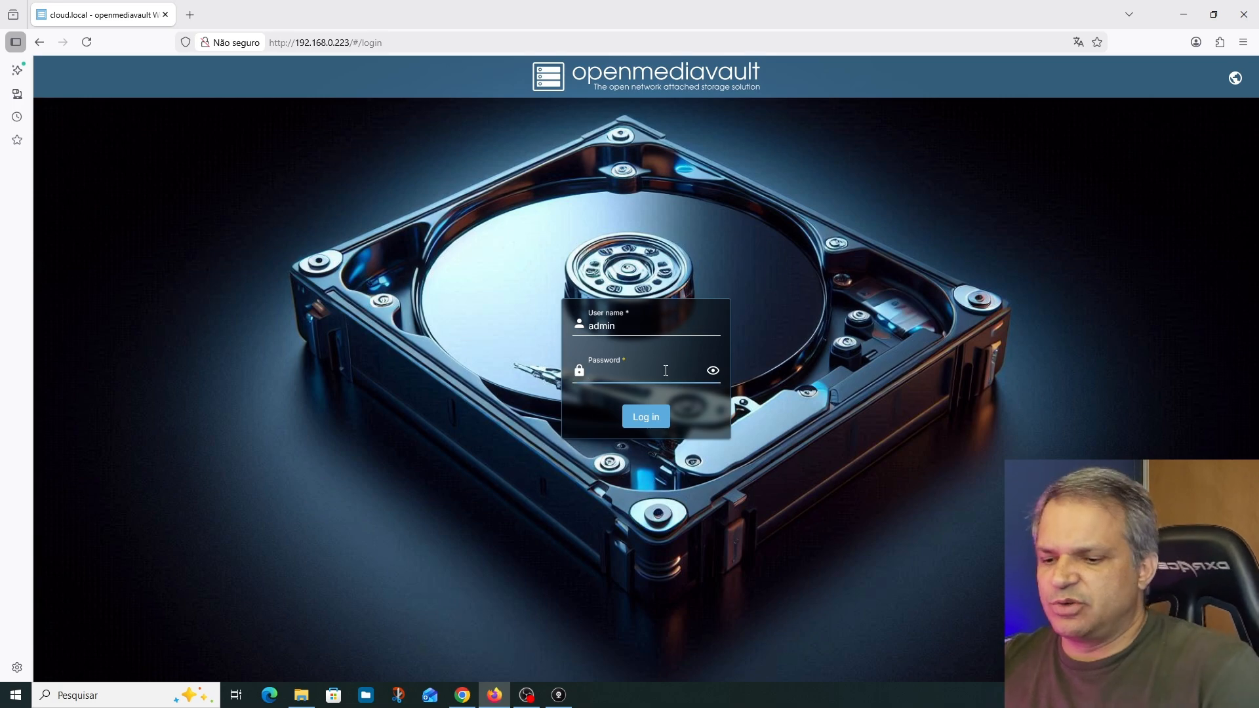
pyautogui.write('***')
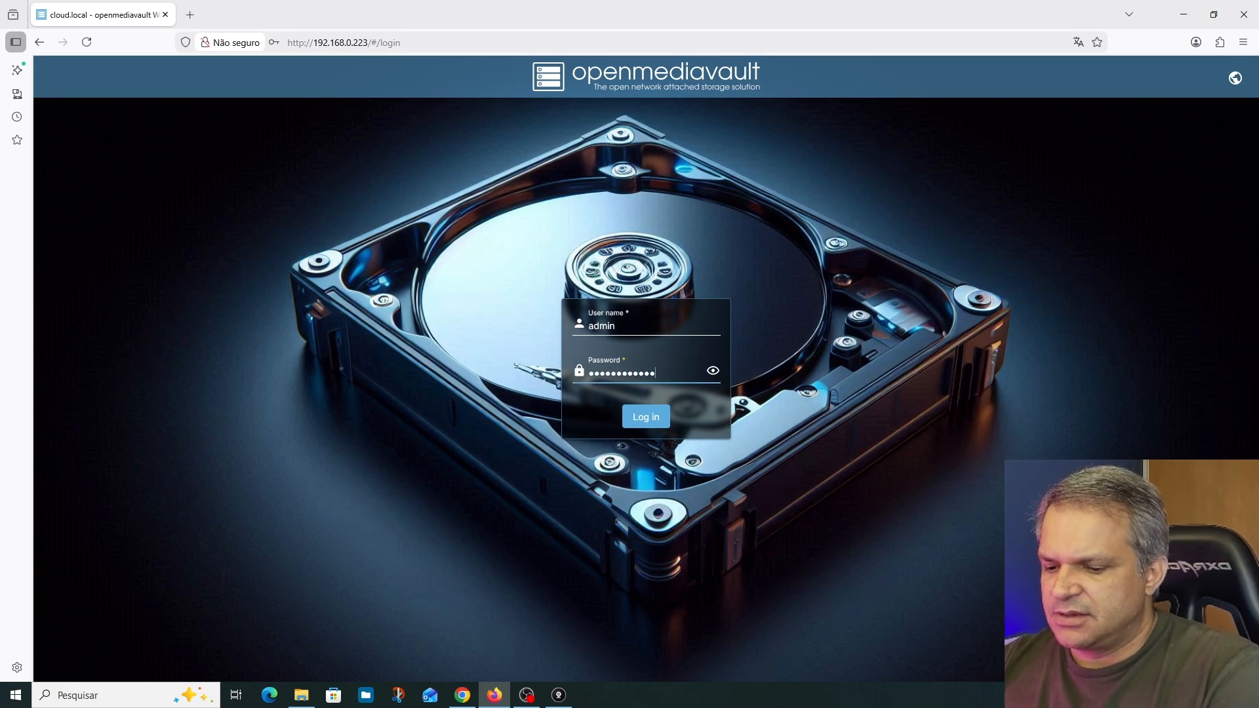
pyautogui.press('Return')
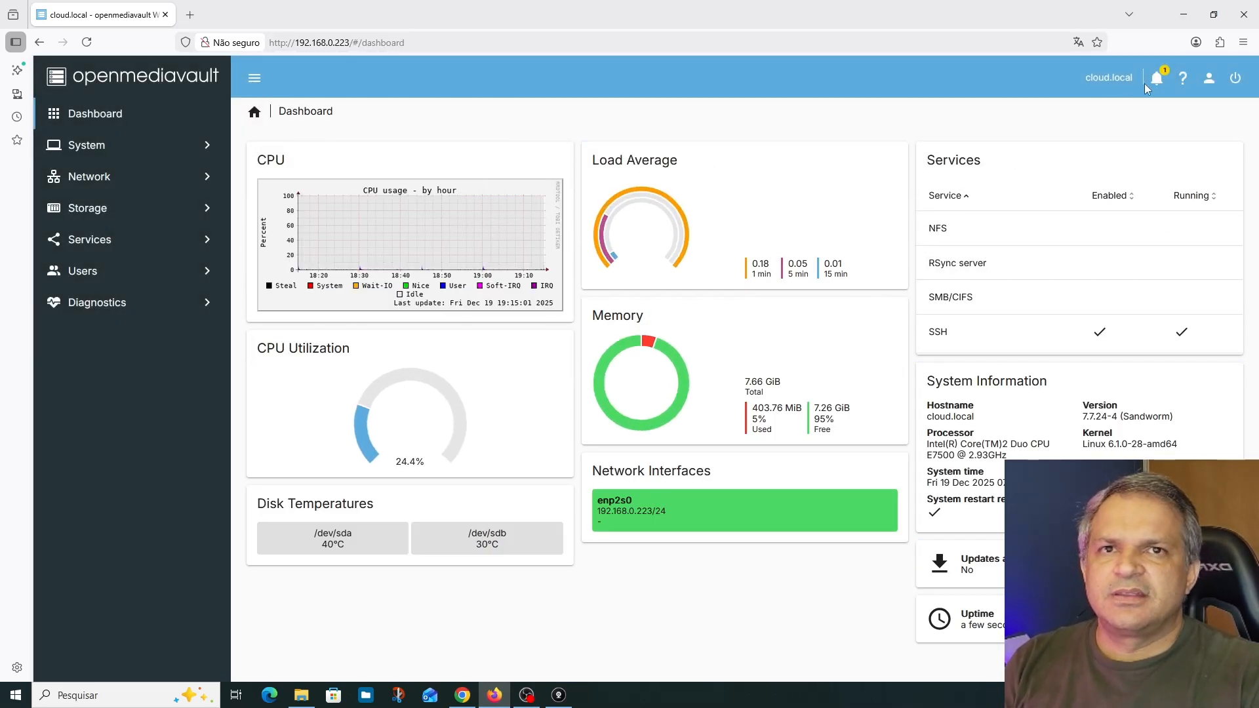
# Clear all system notifications and close the notification list
pyautogui.click(1155, 79)
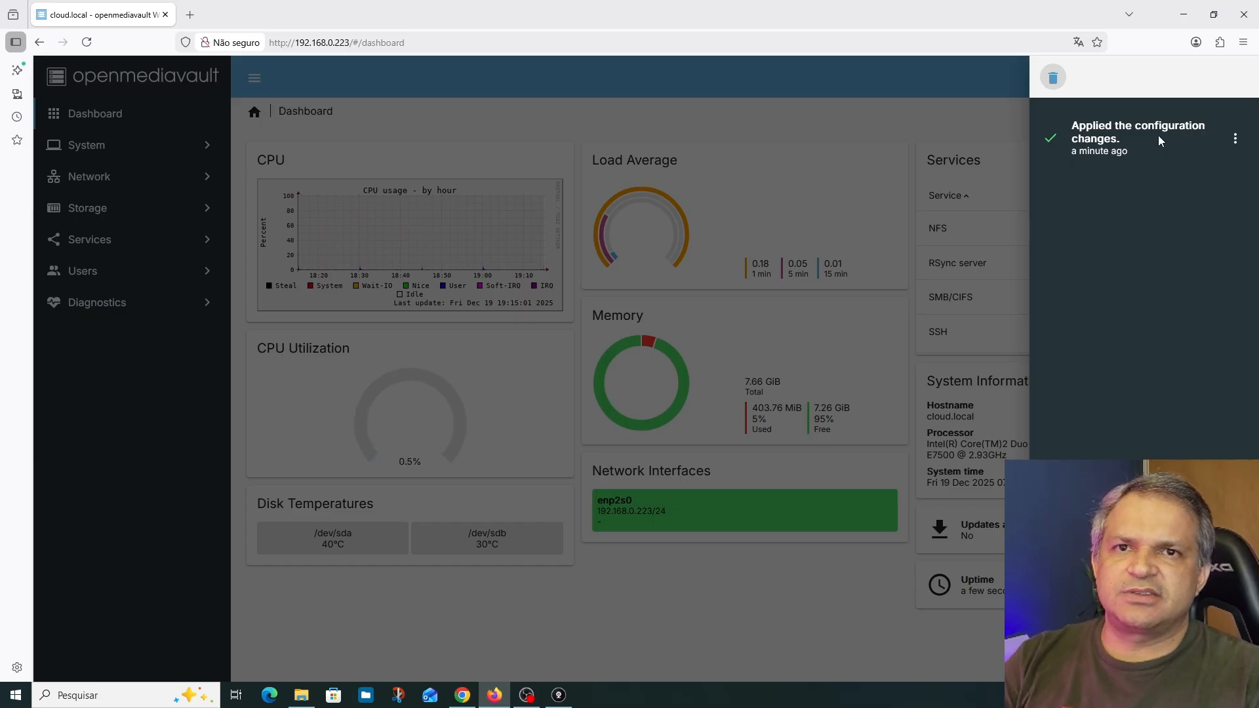
pyautogui.click(1053, 80)
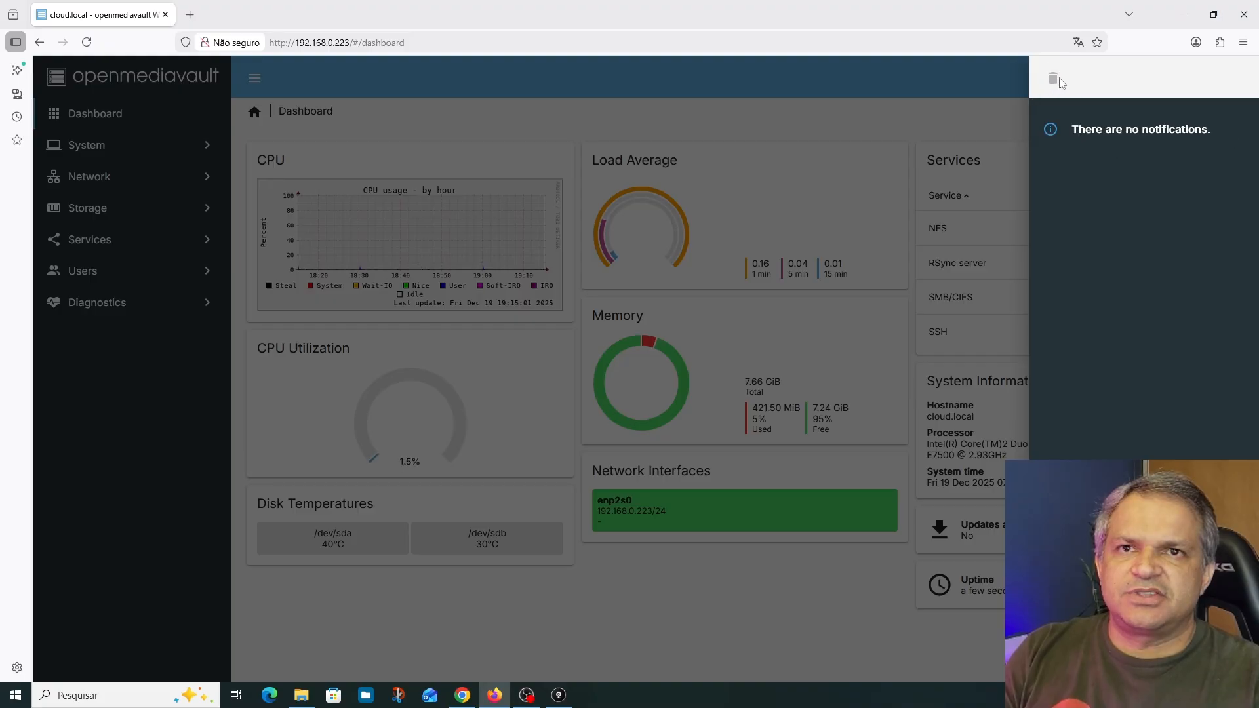
pyautogui.click(1002, 77)
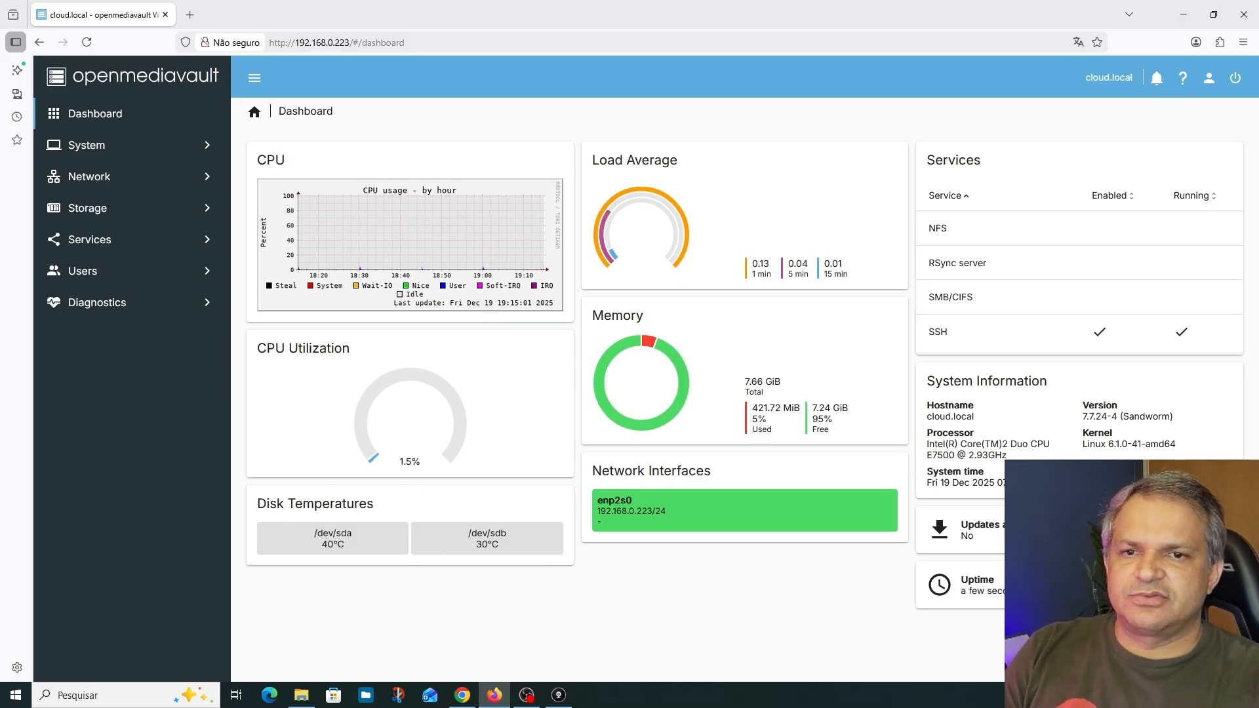
# Change the admin account's password, entering the new password and its confirmation, and save it
pyautogui.click(117, 144)
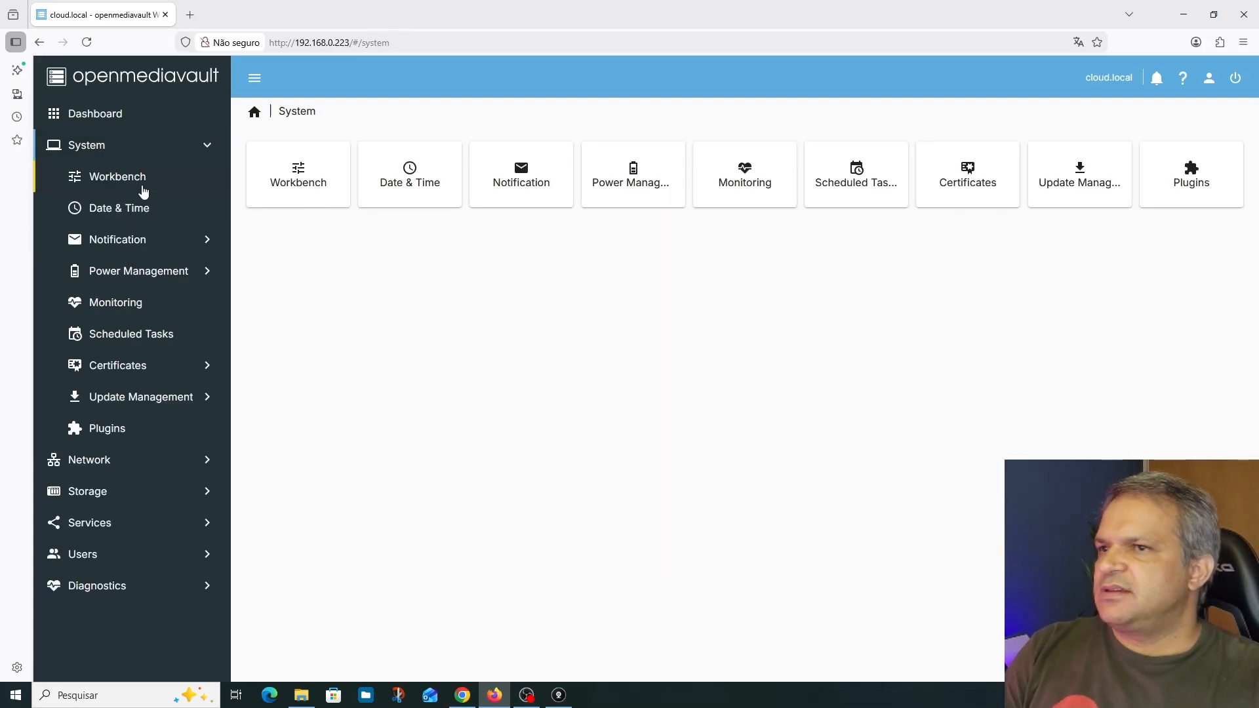
pyautogui.click(1209, 77)
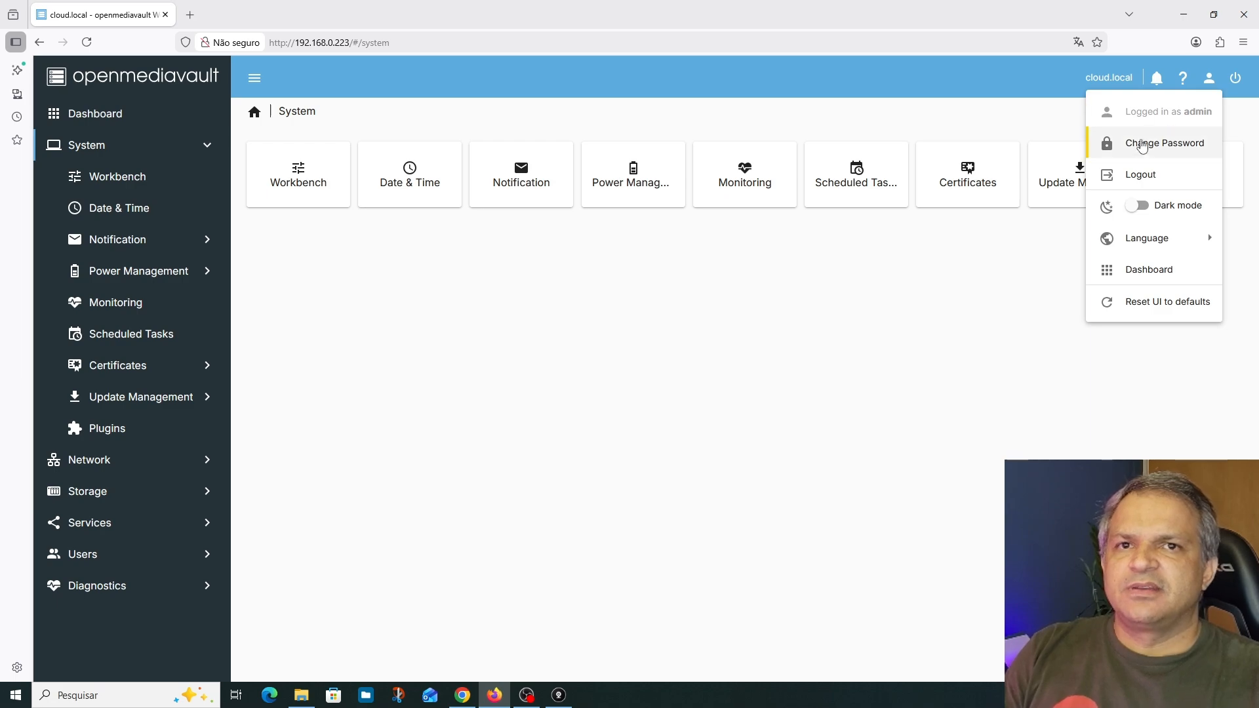
pyautogui.click(1208, 78)
pyautogui.click(1208, 79)
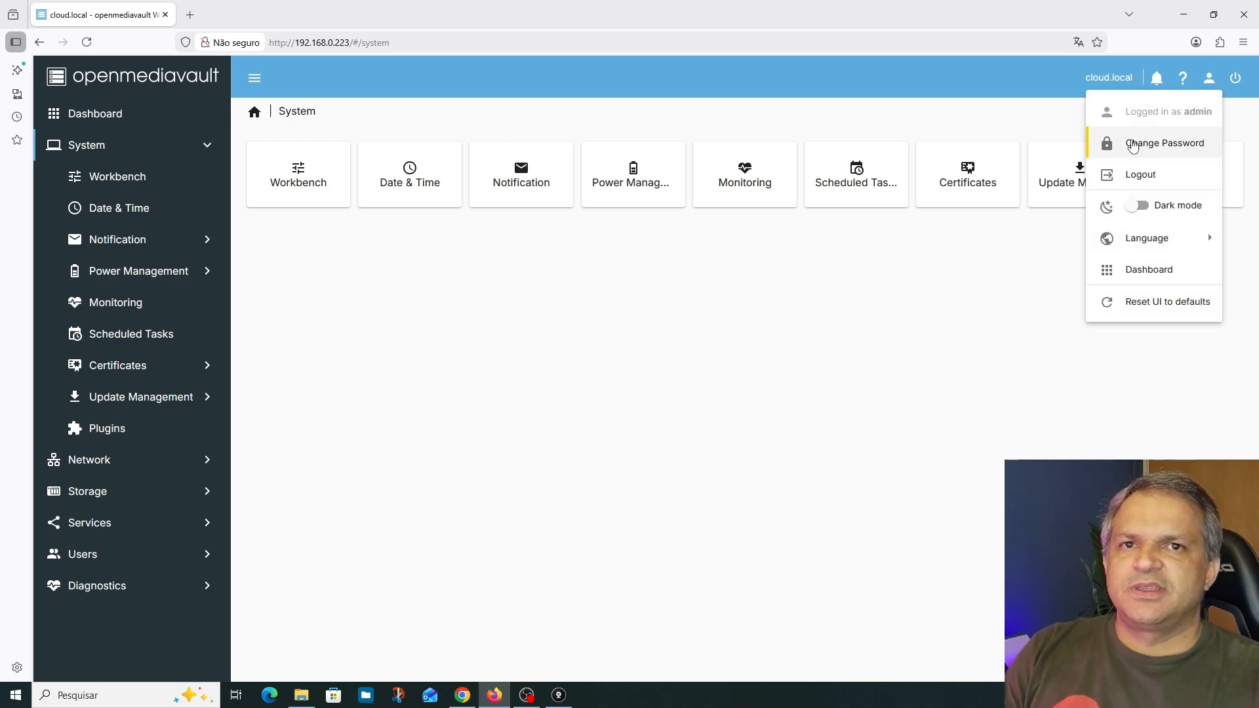
pyautogui.click(1154, 142)
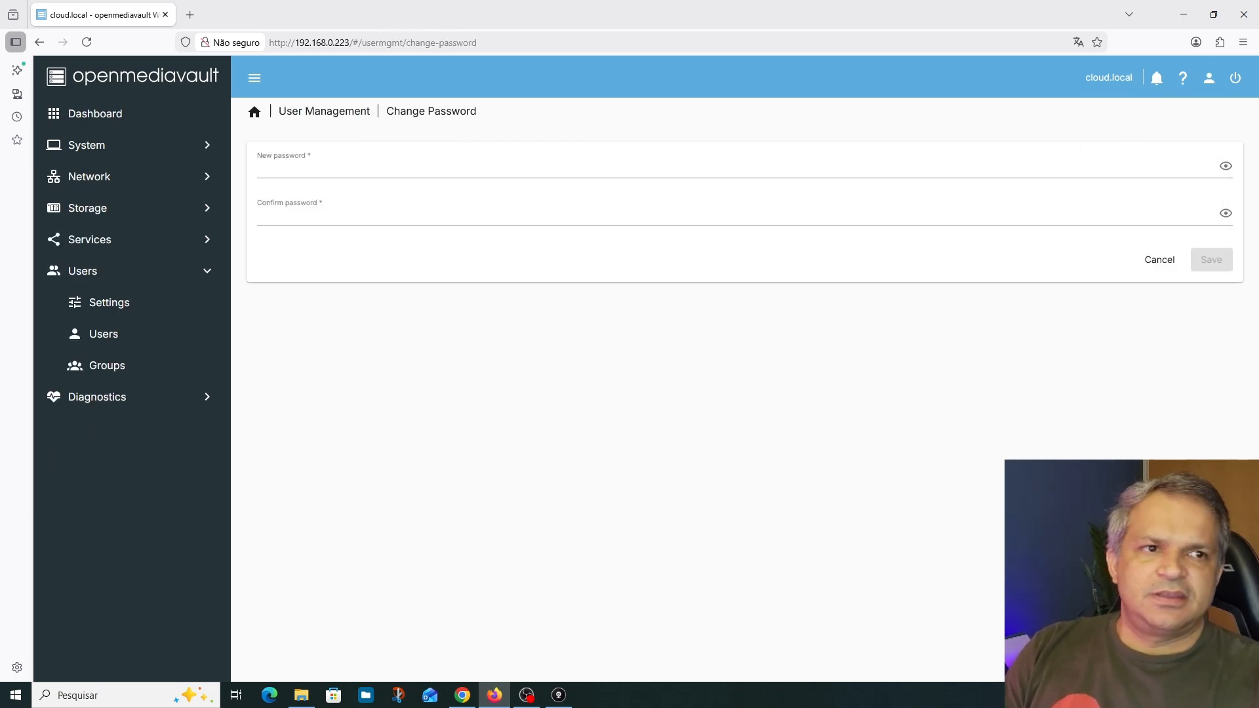
pyautogui.hotkey('alt', 'Tab')
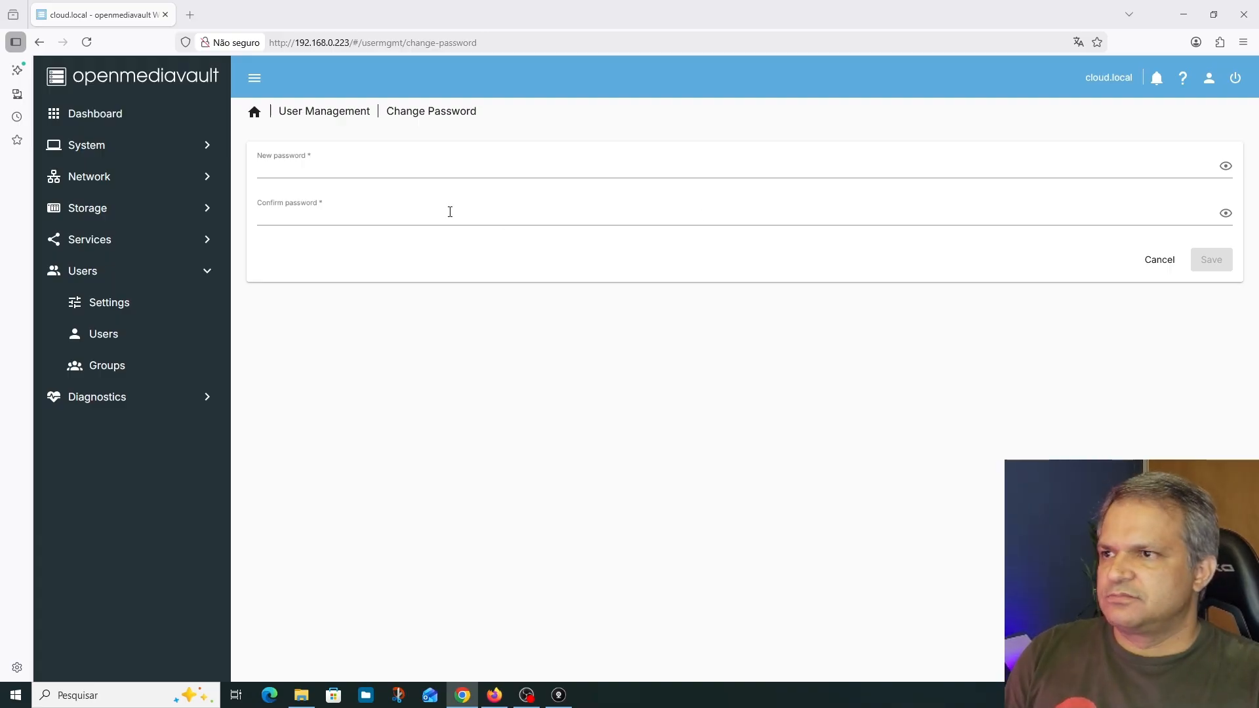
pyautogui.click(426, 169)
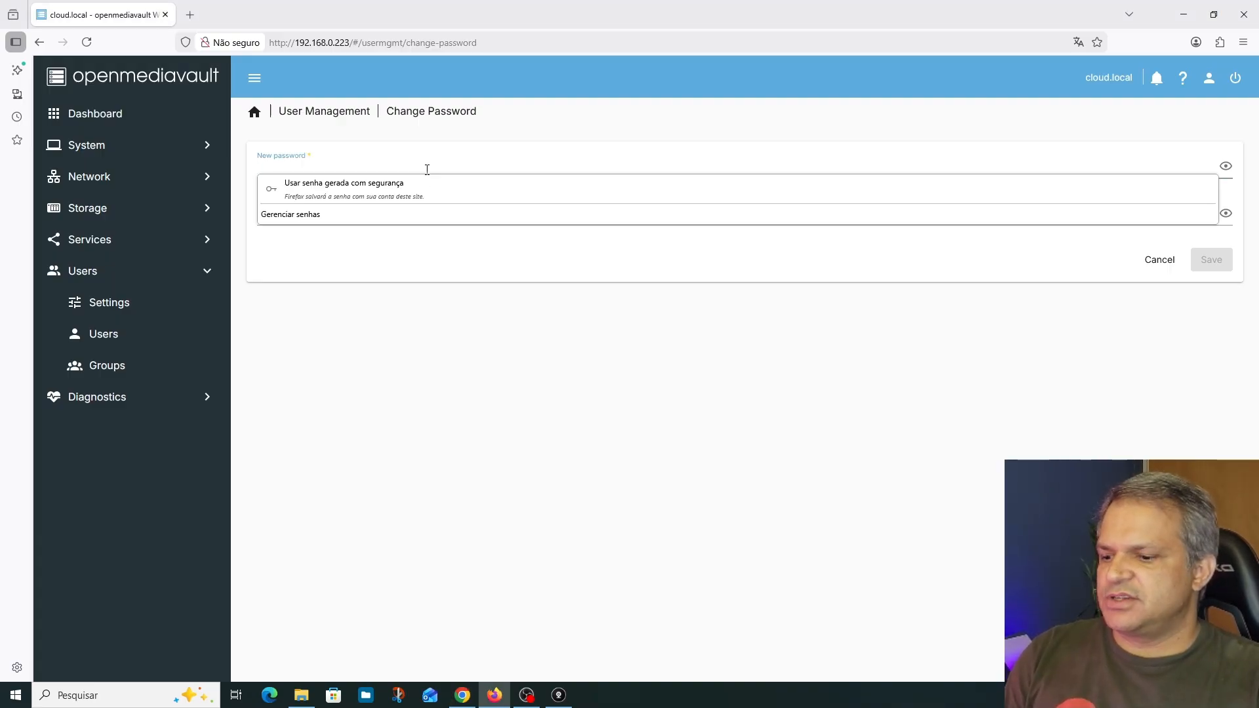
pyautogui.hotkey('ctrl', 'v')
pyautogui.click(281, 213)
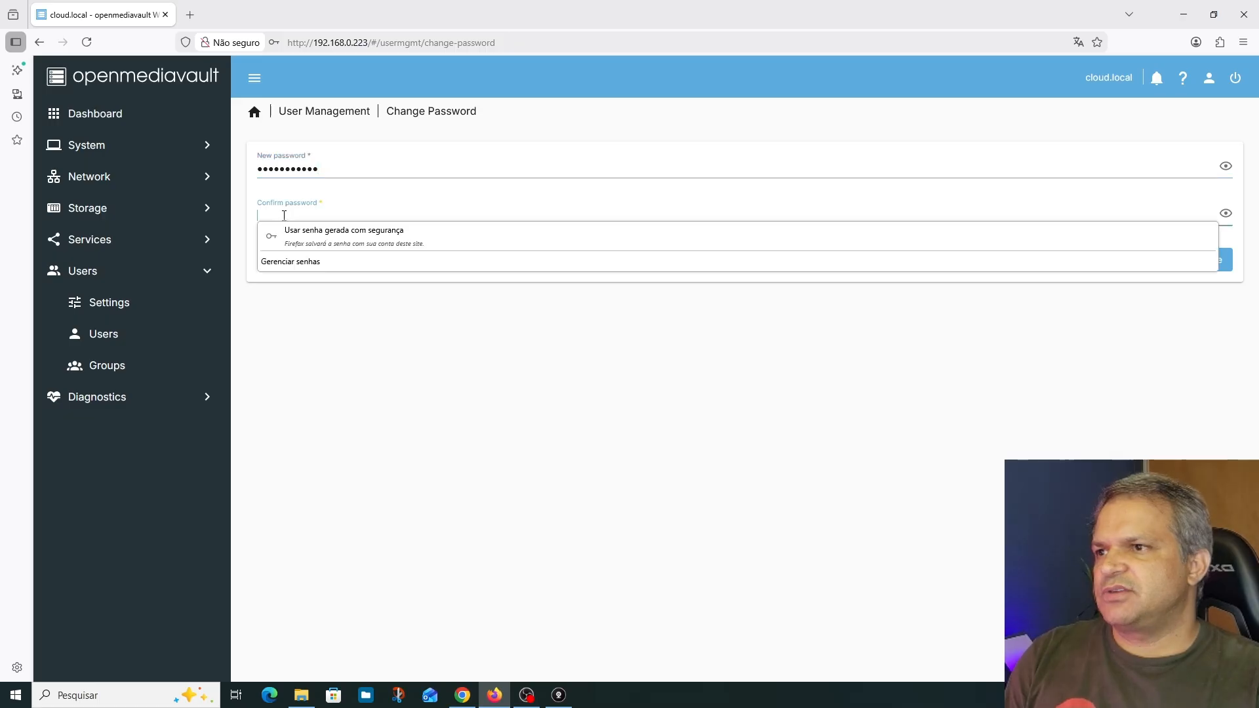
pyautogui.hotkey('ctrl', 'v')
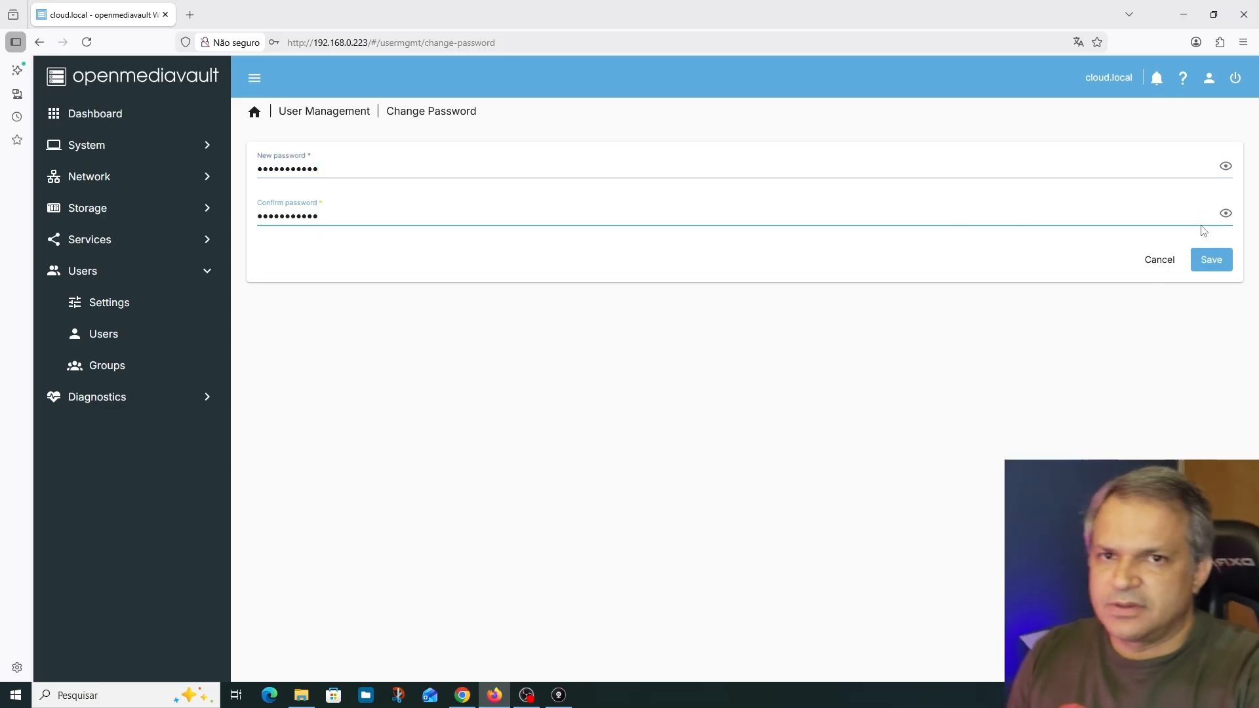
pyautogui.click(1214, 262)
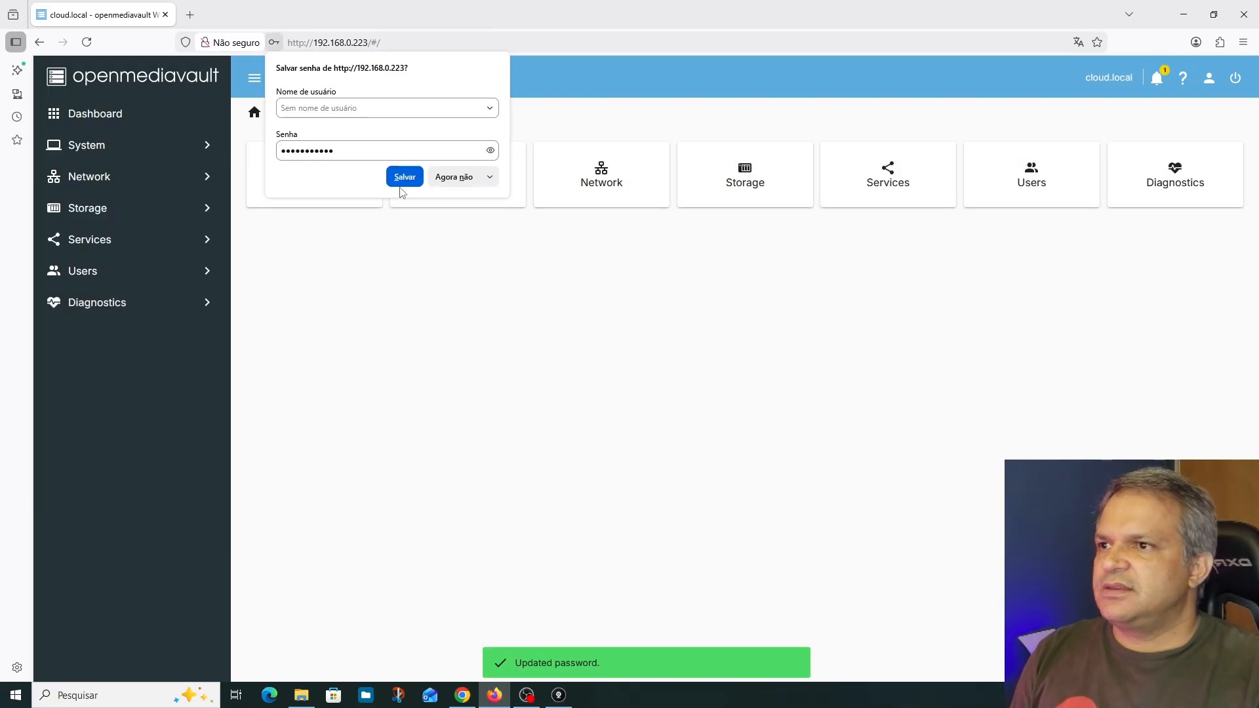
# Decline the browser's offer to save the new password and clear the new system notification
pyautogui.click(486, 177)
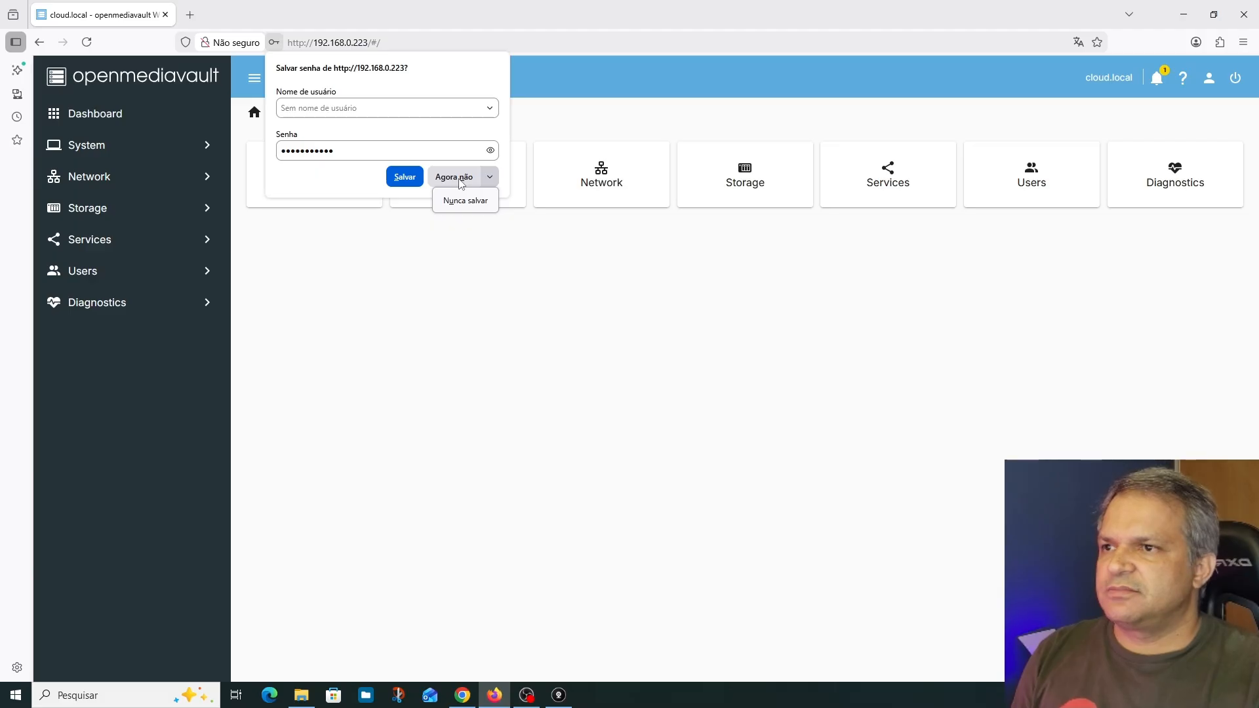
pyautogui.click(461, 184)
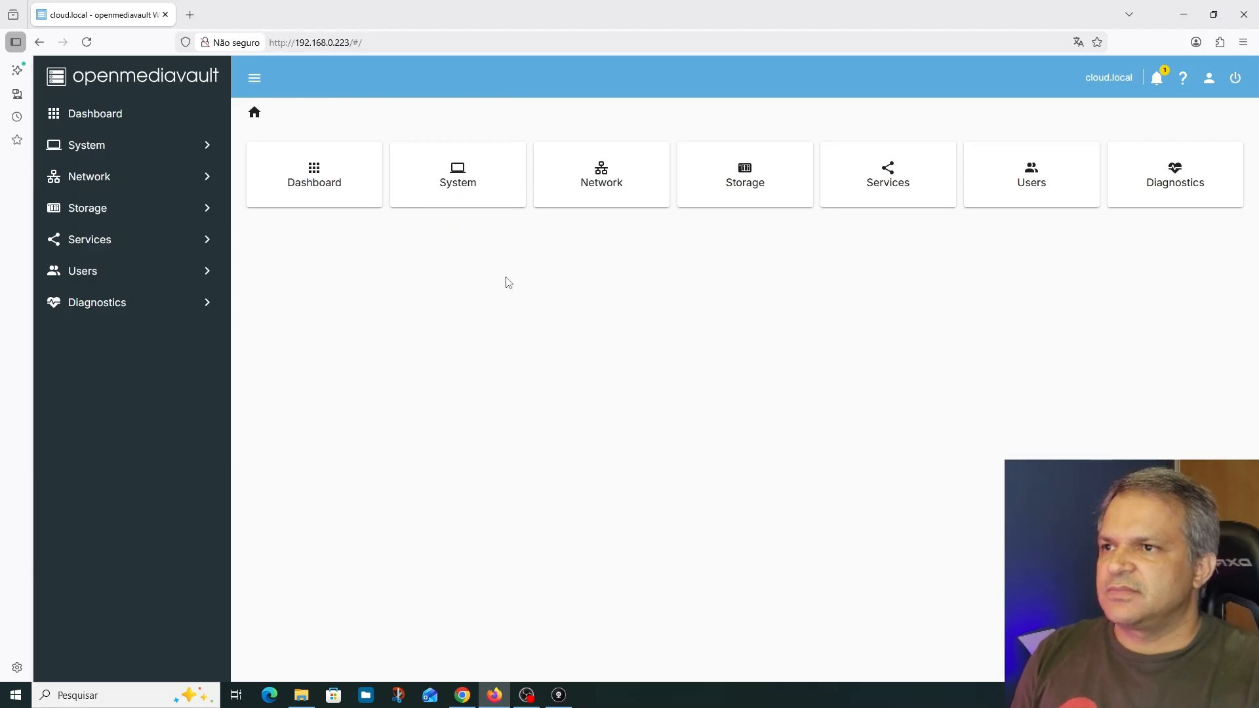
pyautogui.click(1156, 84)
pyautogui.click(1053, 79)
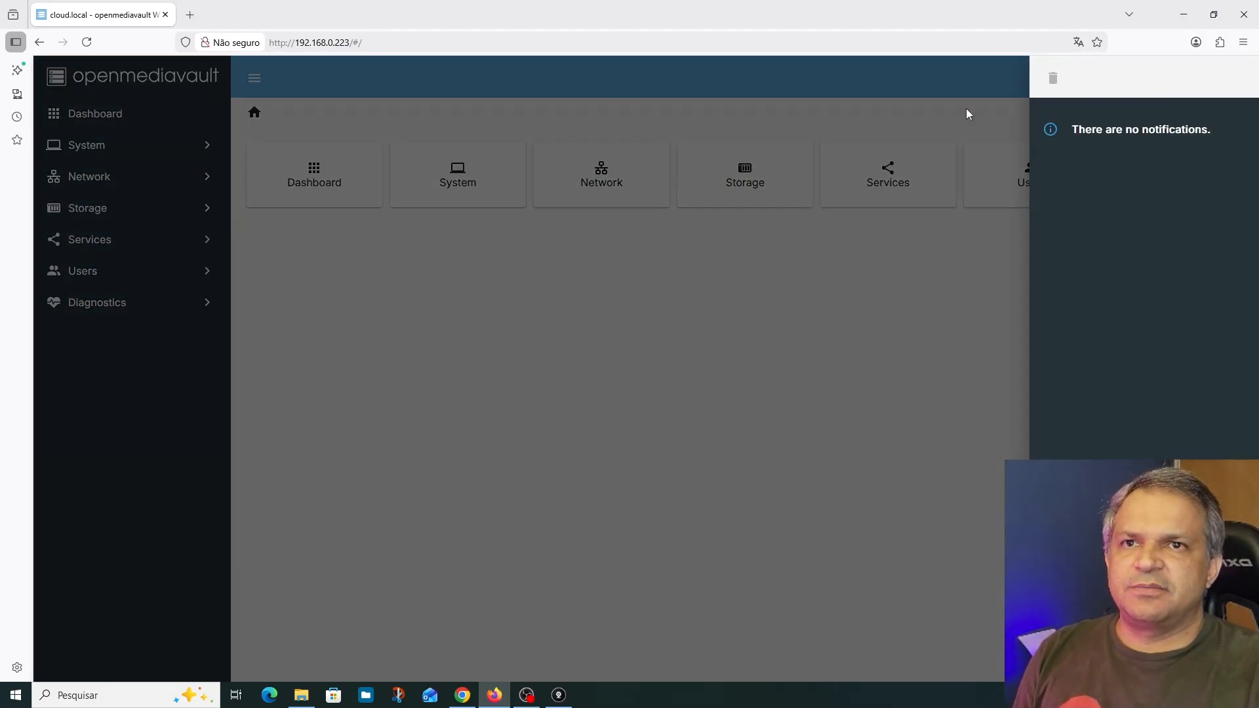
pyautogui.click(955, 117)
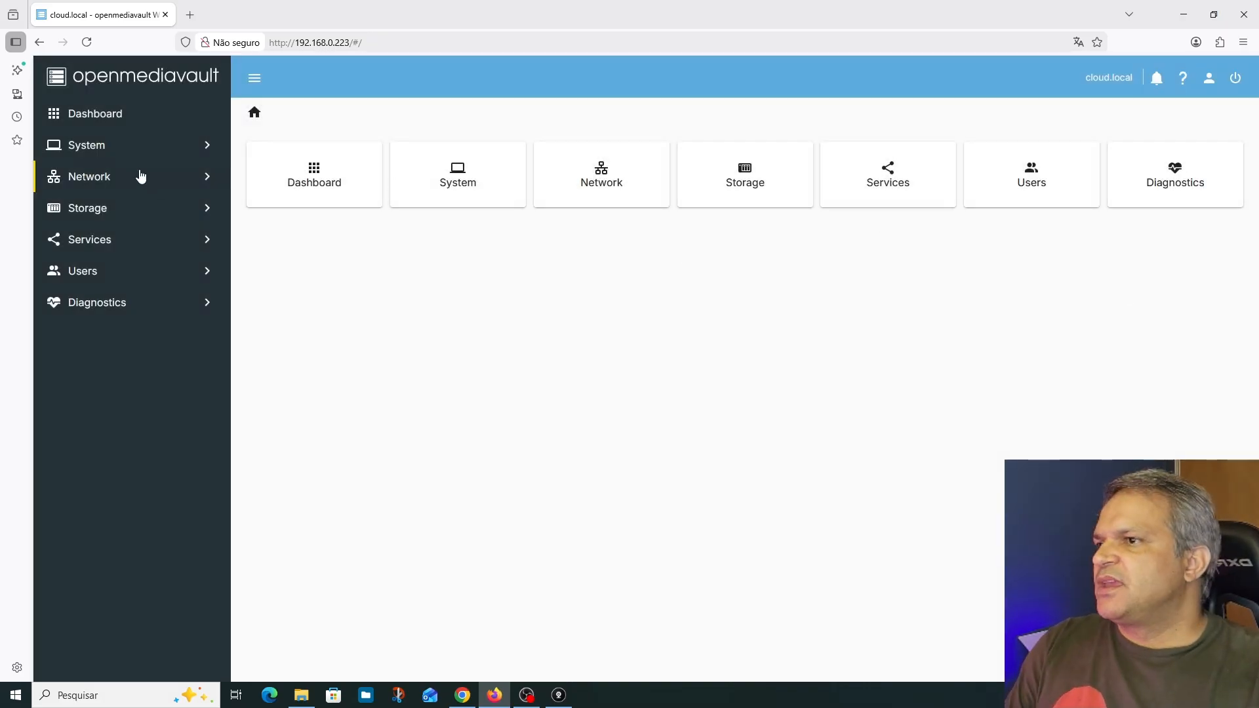
# Open the enp2s0 network interface for editing and set its IPv4 method to Static
pyautogui.click(80, 177)
pyautogui.click(114, 239)
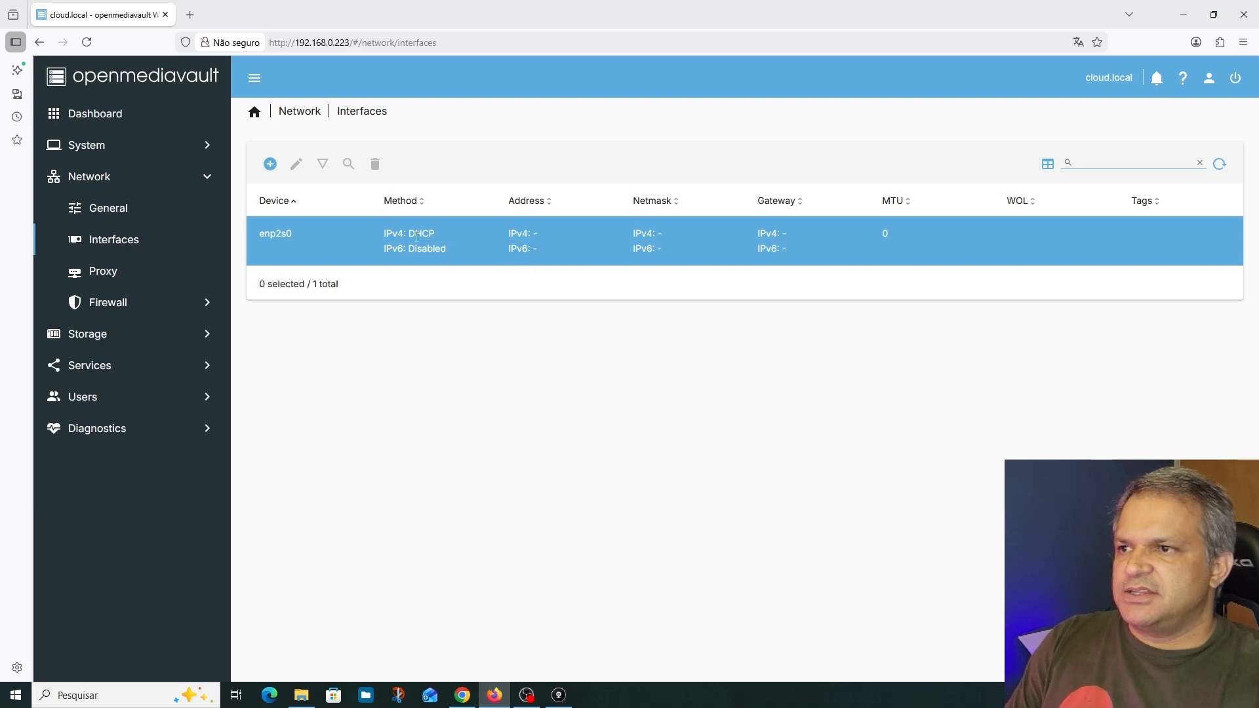
pyautogui.click(574, 238)
pyautogui.click(296, 169)
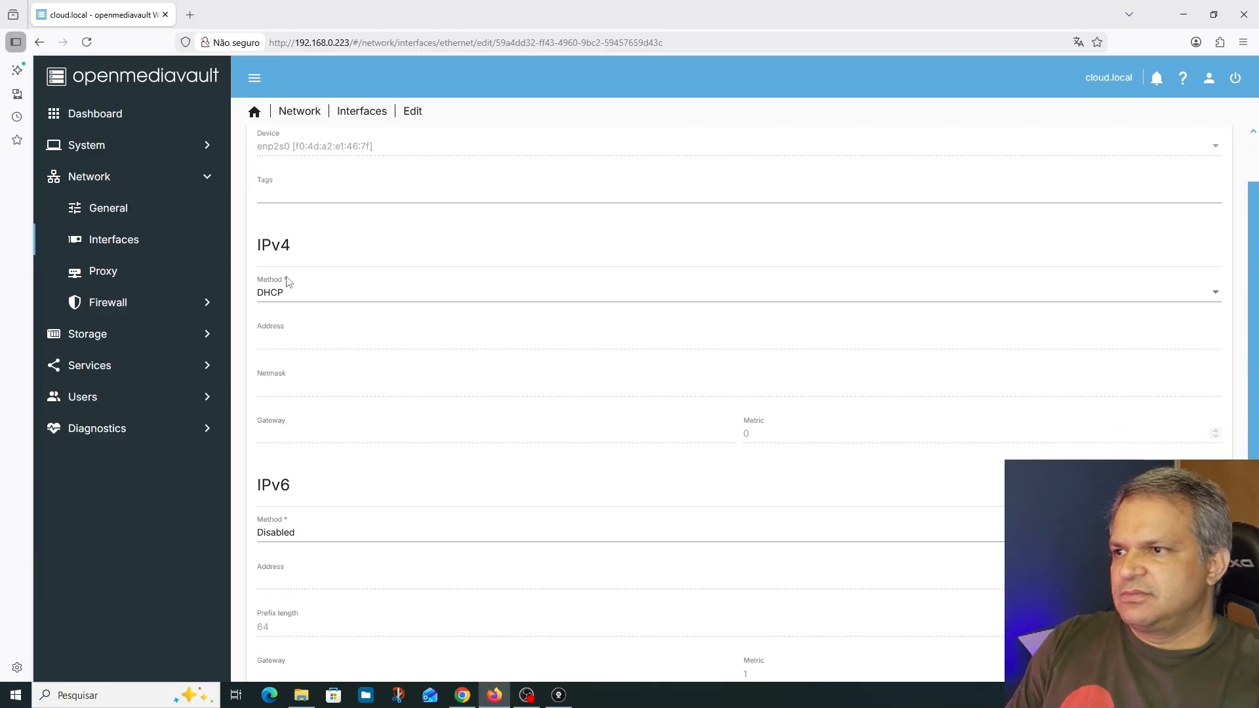
pyautogui.click(289, 294)
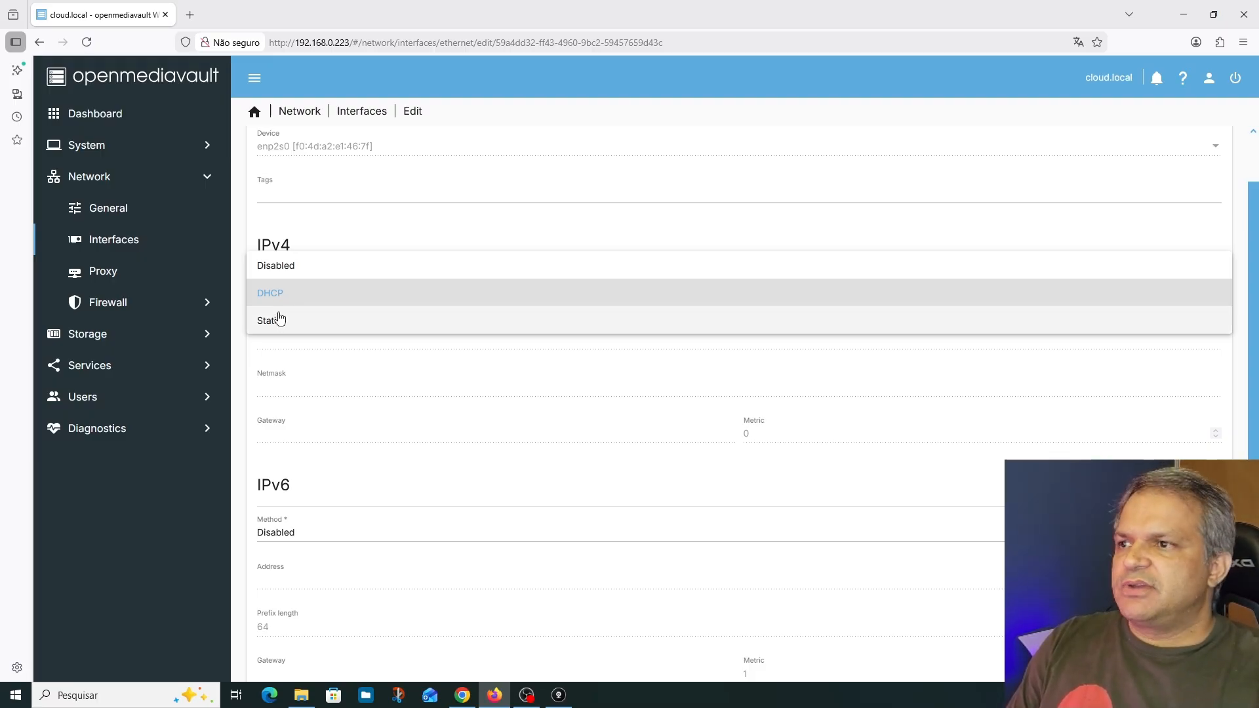
pyautogui.click(279, 321)
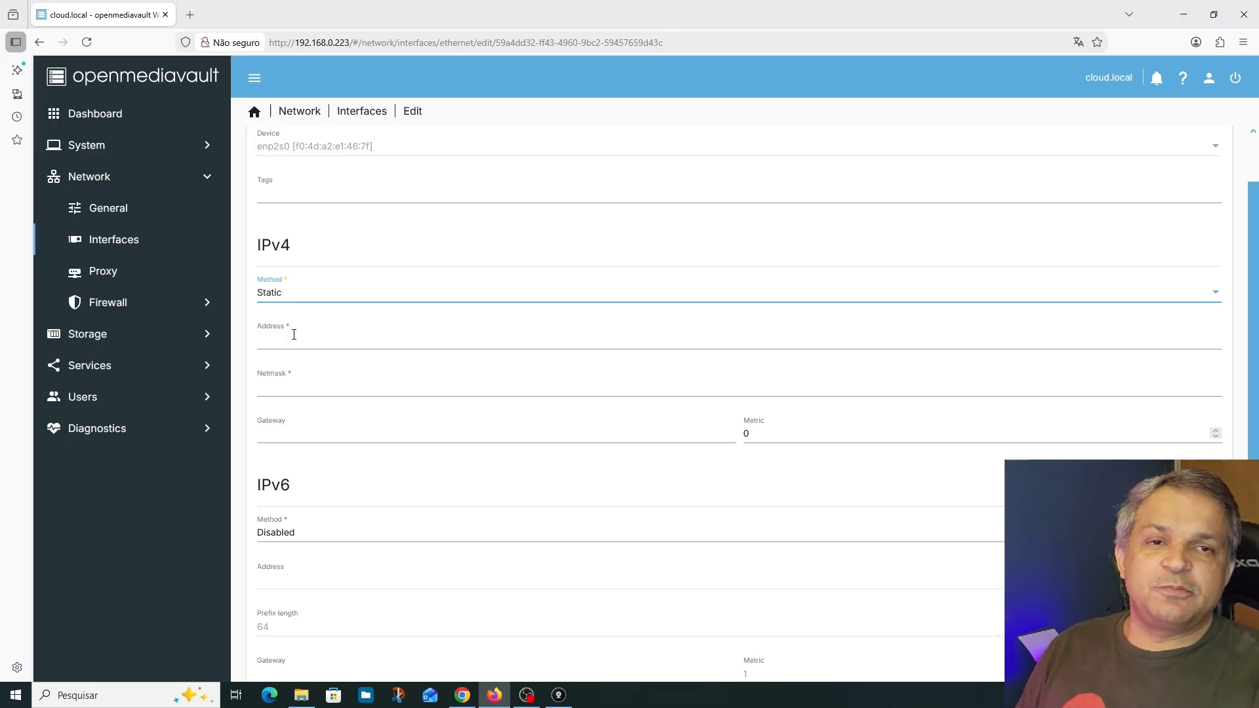
# Set the interface's IPv4 address to 192.168.0.42 and its netmask to 255.255.255.0
pyautogui.click(294, 338)
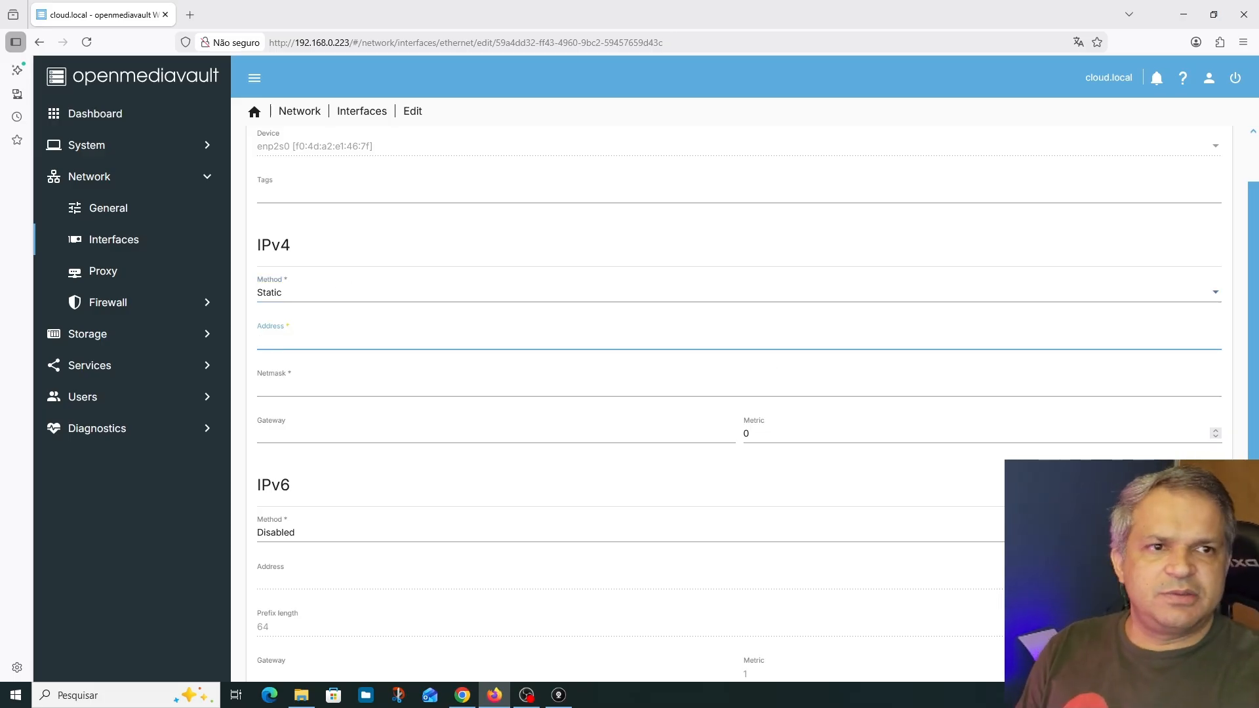
pyautogui.hotkey('alt', 'Tab')
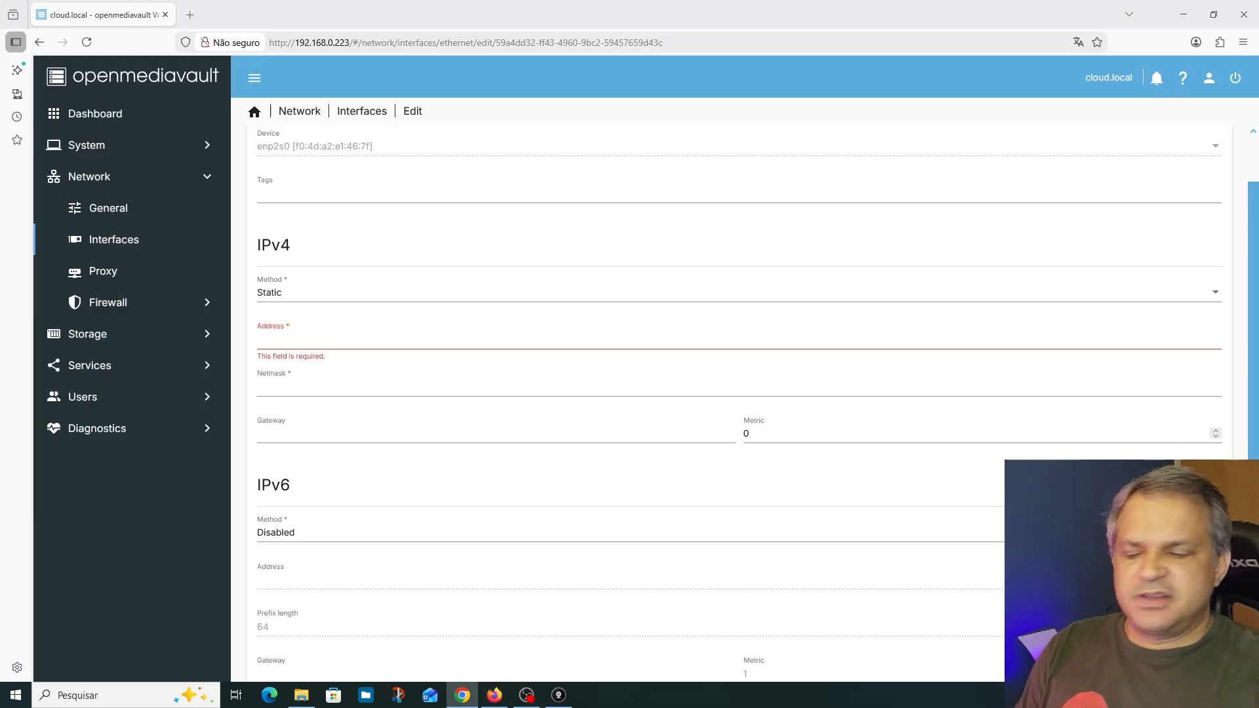
pyautogui.click(293, 337)
pyautogui.write('192.168.0.42')
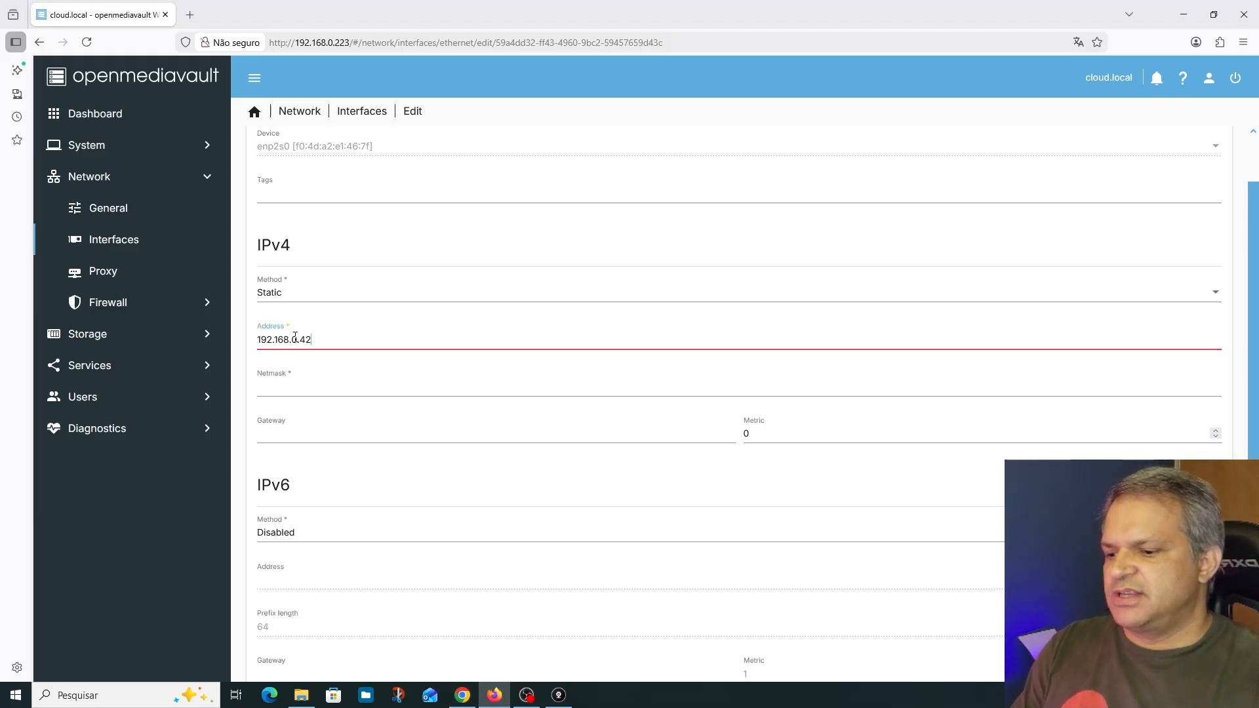
pyautogui.click(293, 388)
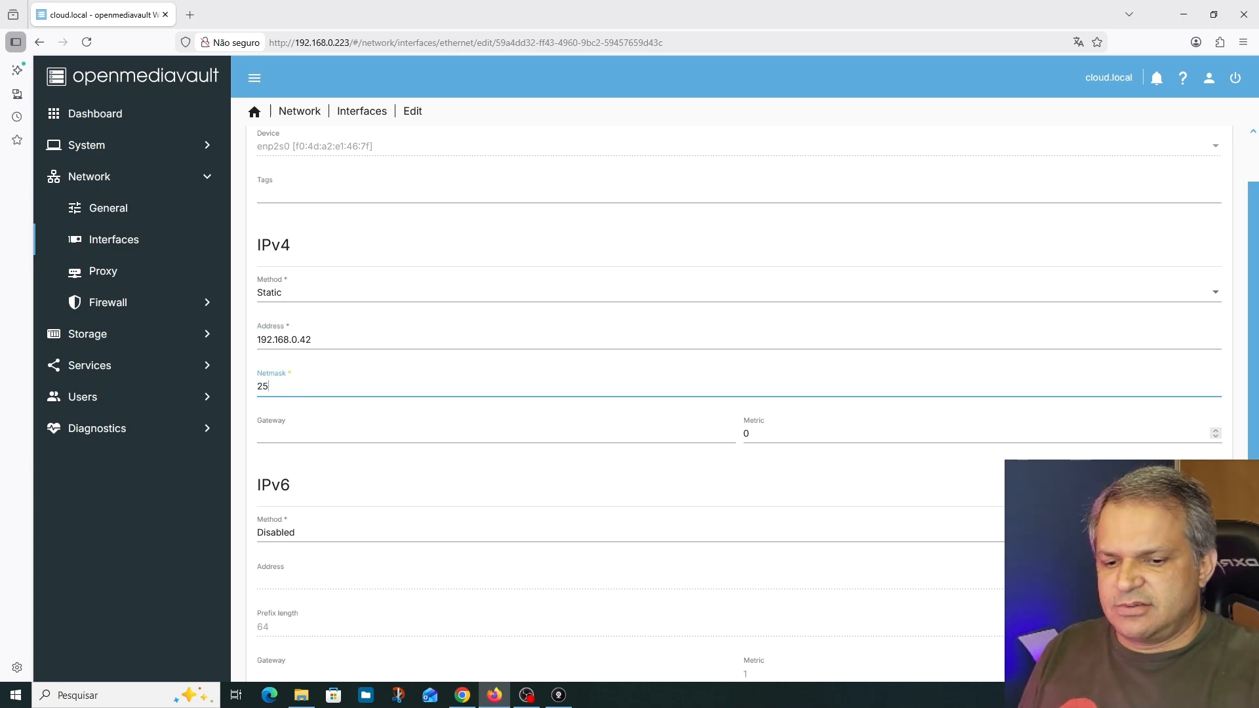
pyautogui.write('255.255')
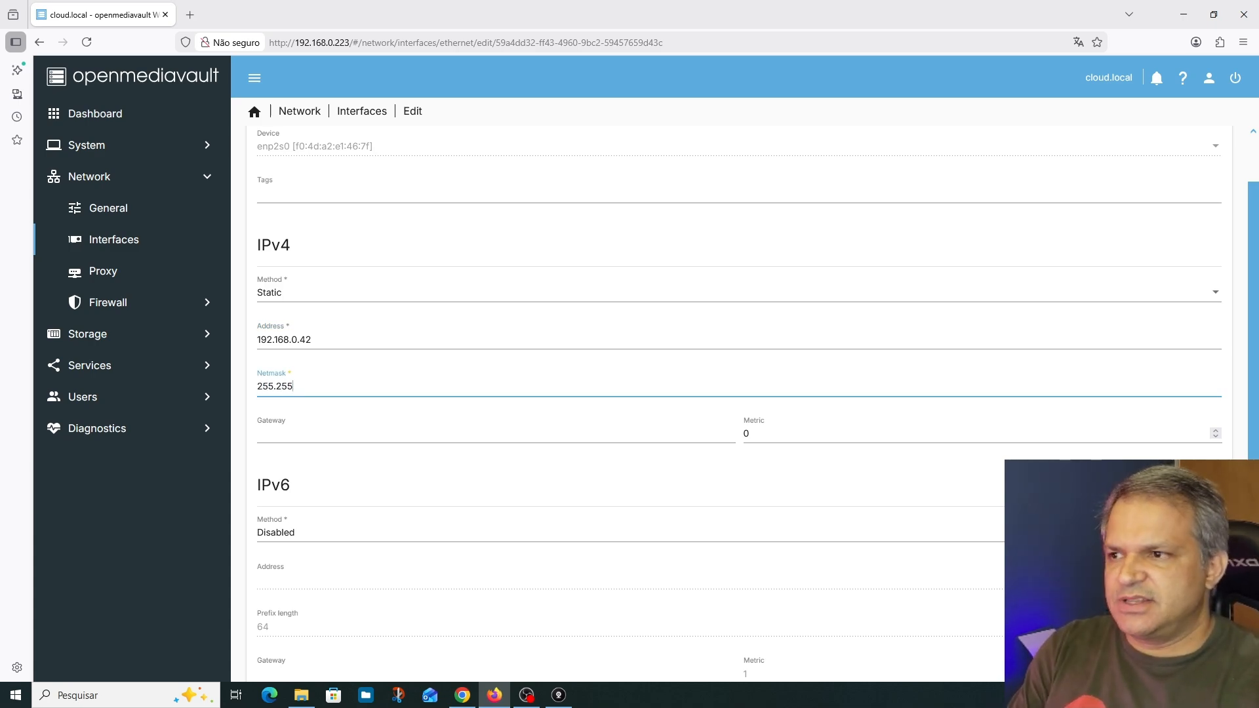
pyautogui.write('.255.0')
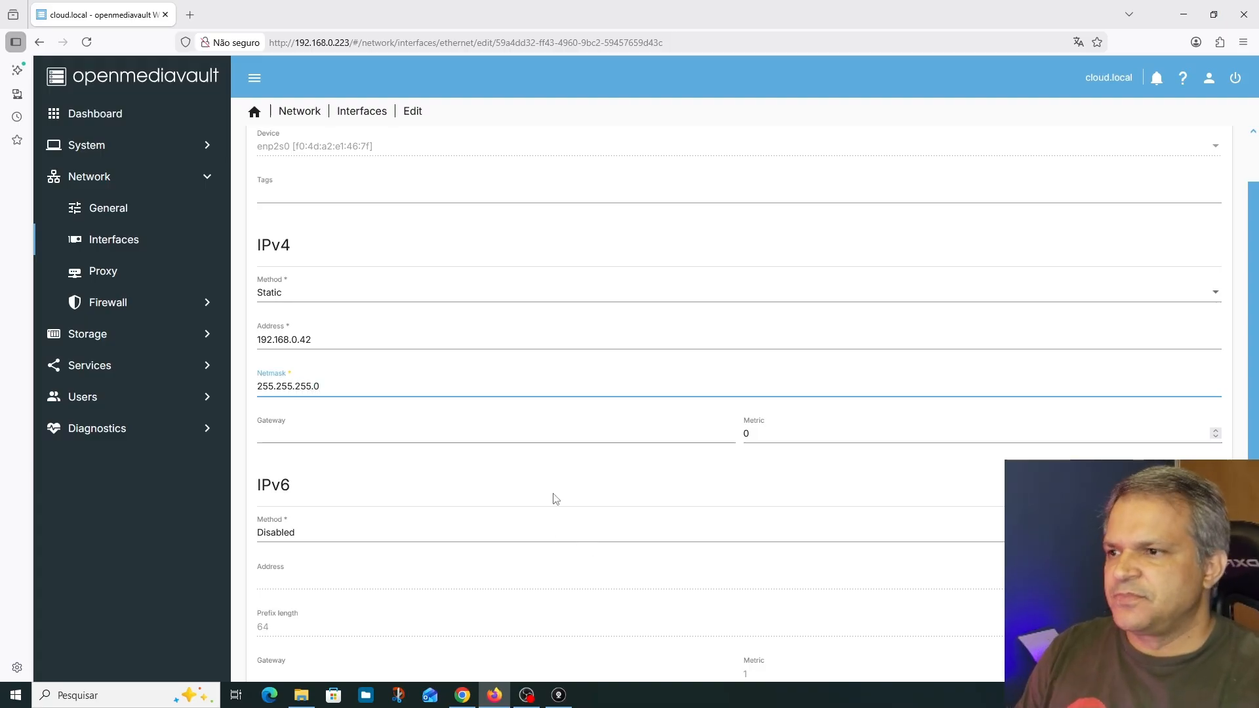
# Set the interface's IPv4 gateway to 192.168.0.1
pyautogui.click(410, 434)
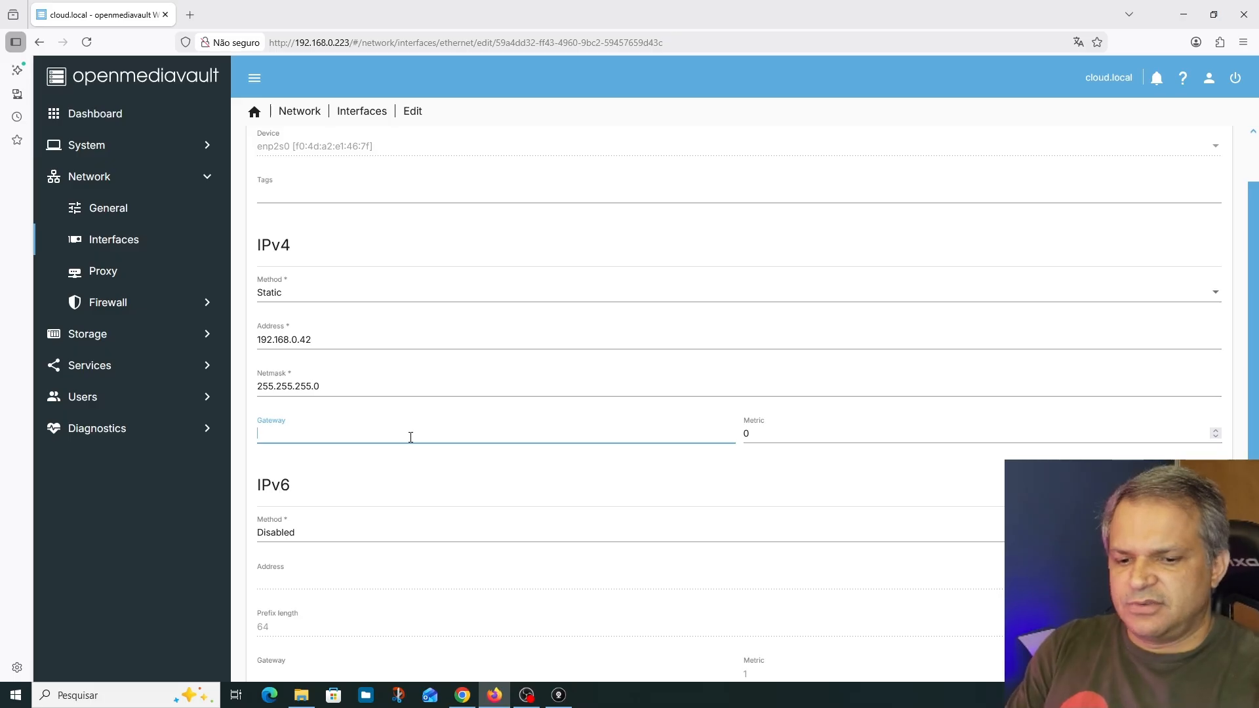
pyautogui.write('192.168.')
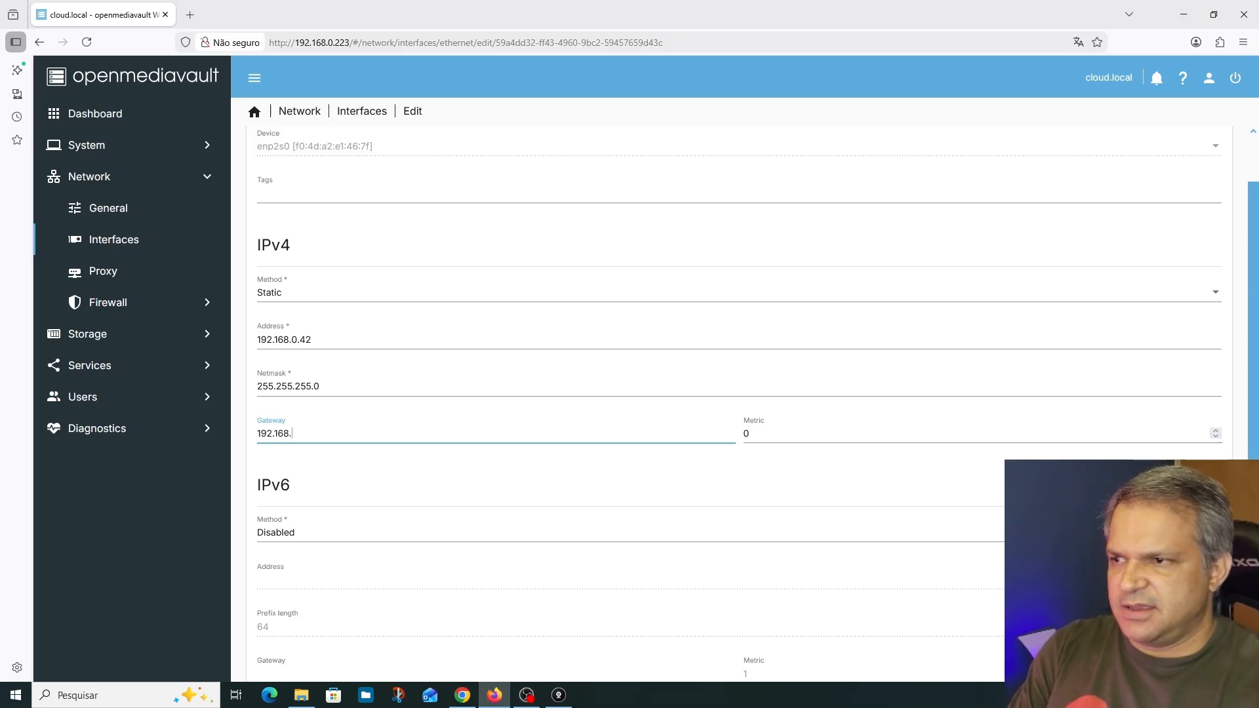
pyautogui.write('0.')
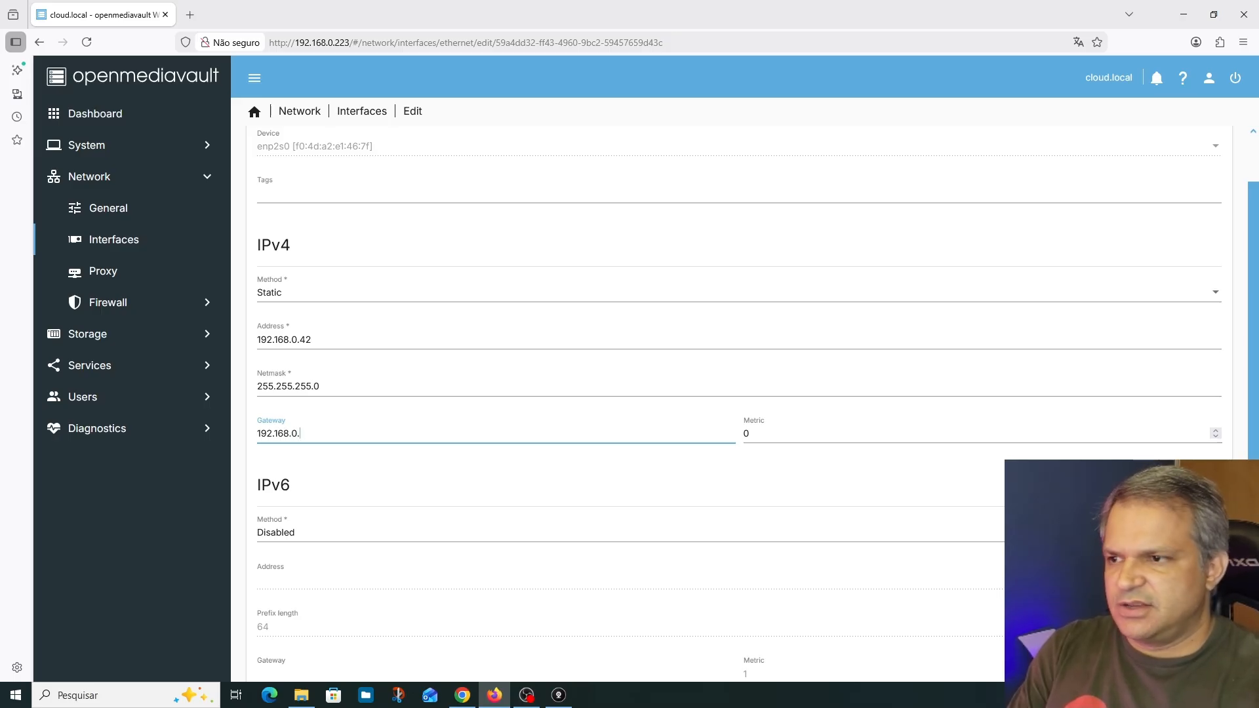
pyautogui.write('1')
# Set the interface's DNS server to 192.168.0.1, the same address as its gateway, and save the interface settings
pyautogui.scroll(-5, 762, 399)
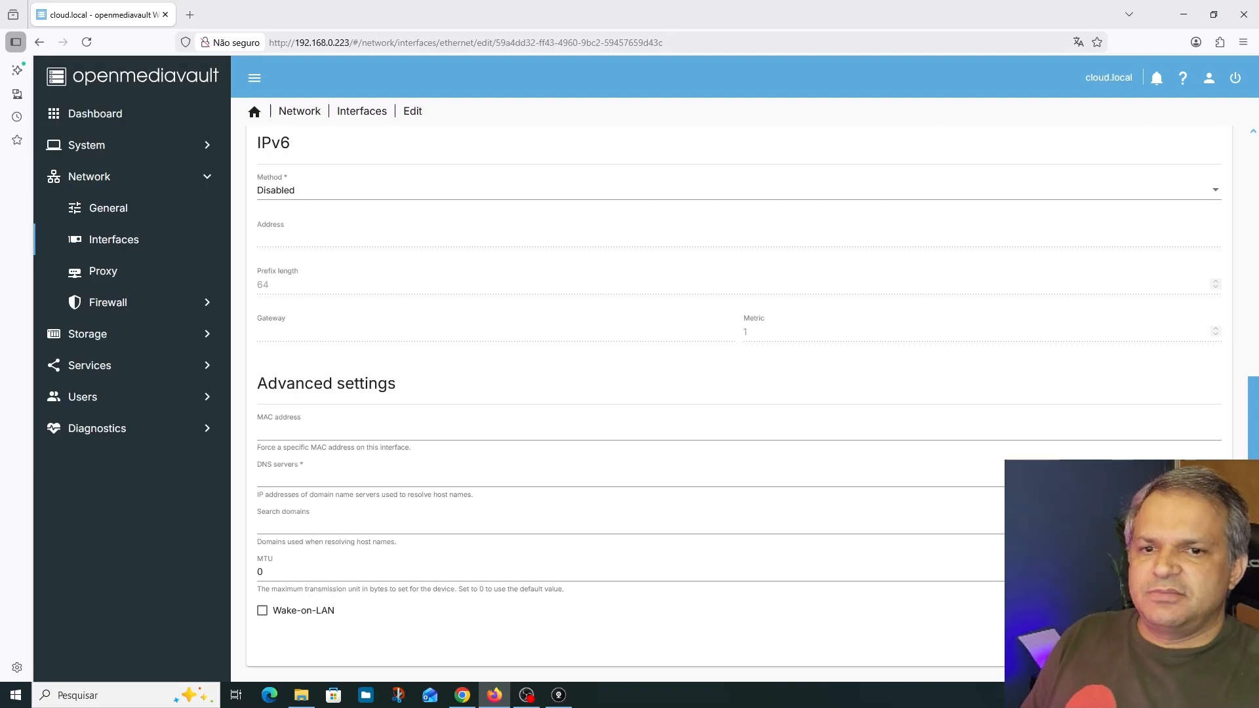
pyautogui.click(263, 477)
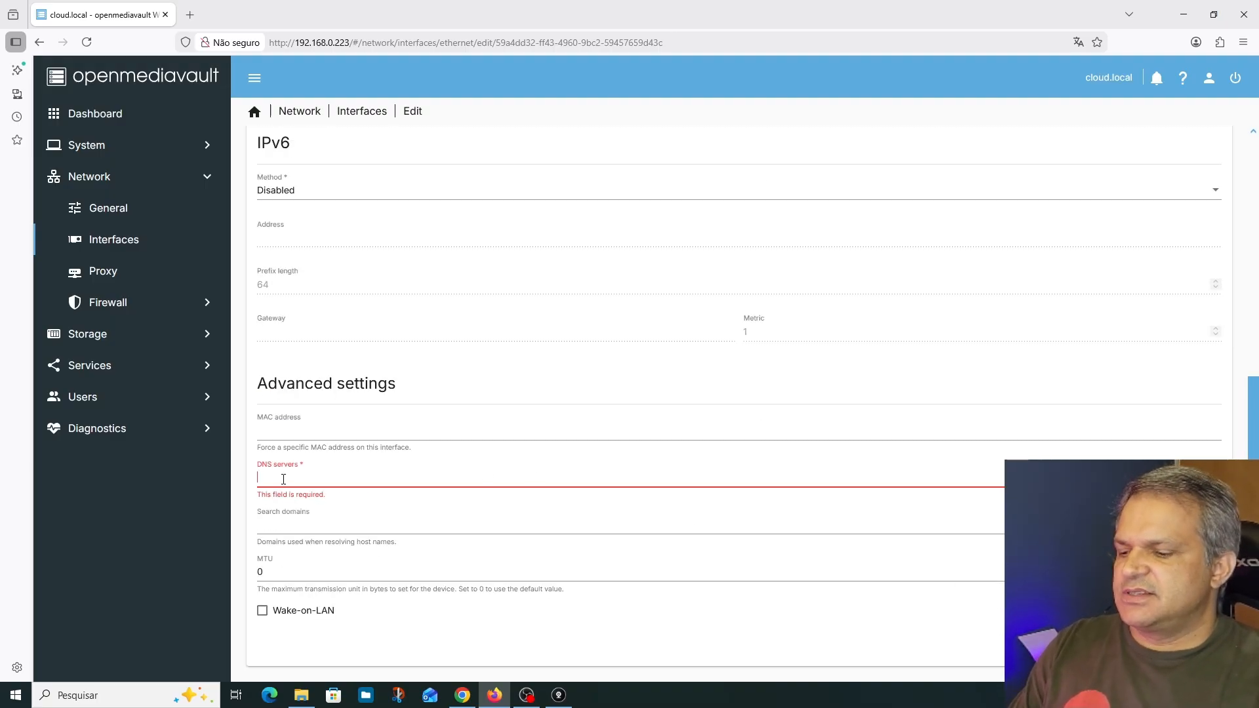
pyautogui.scroll(3, 286, 453)
pyautogui.moveTo(308, 327); pyautogui.dragTo(203, 340)
pyautogui.hotkey('ctrl', 'c')
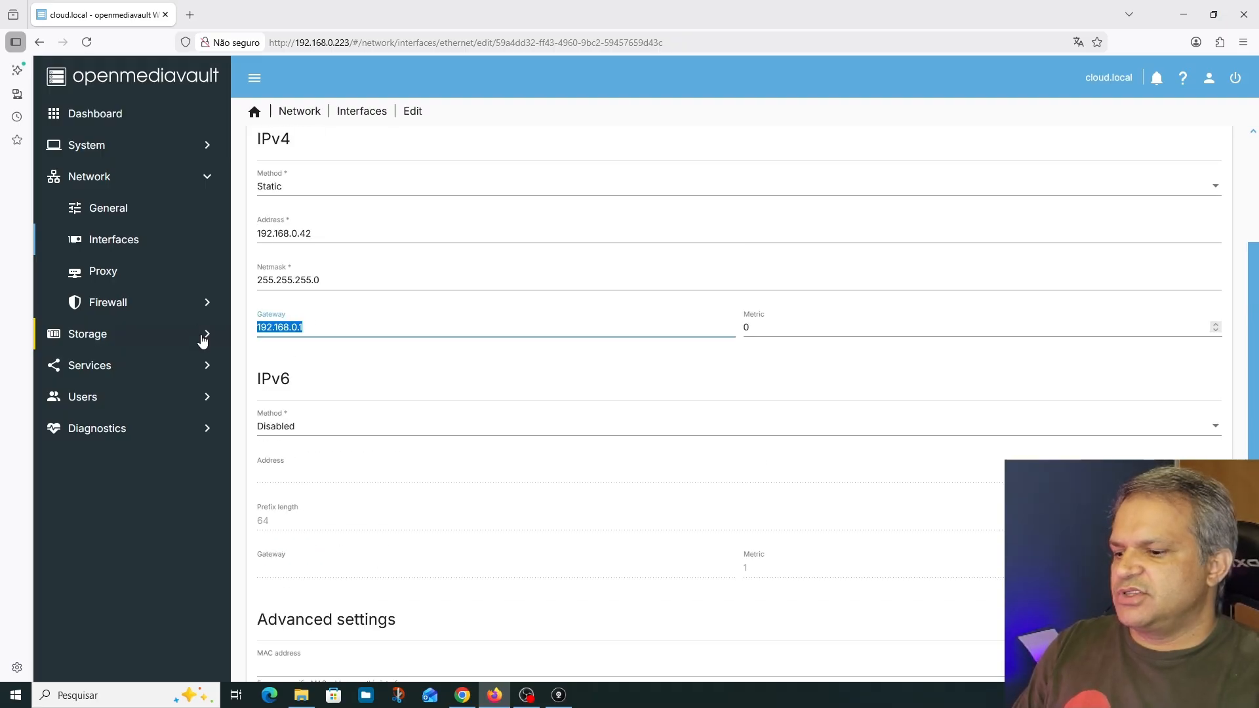
pyautogui.scroll(-3, 302, 383)
pyautogui.click(303, 480)
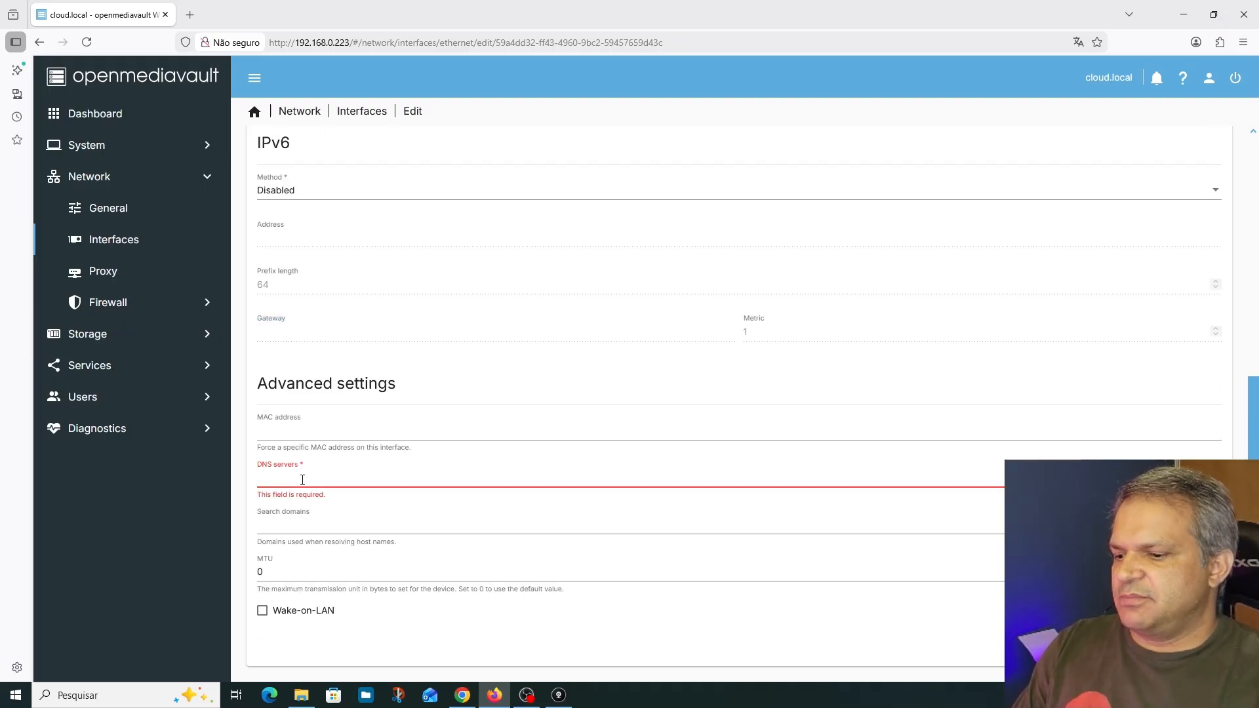
pyautogui.hotkey('ctrl', 'v')
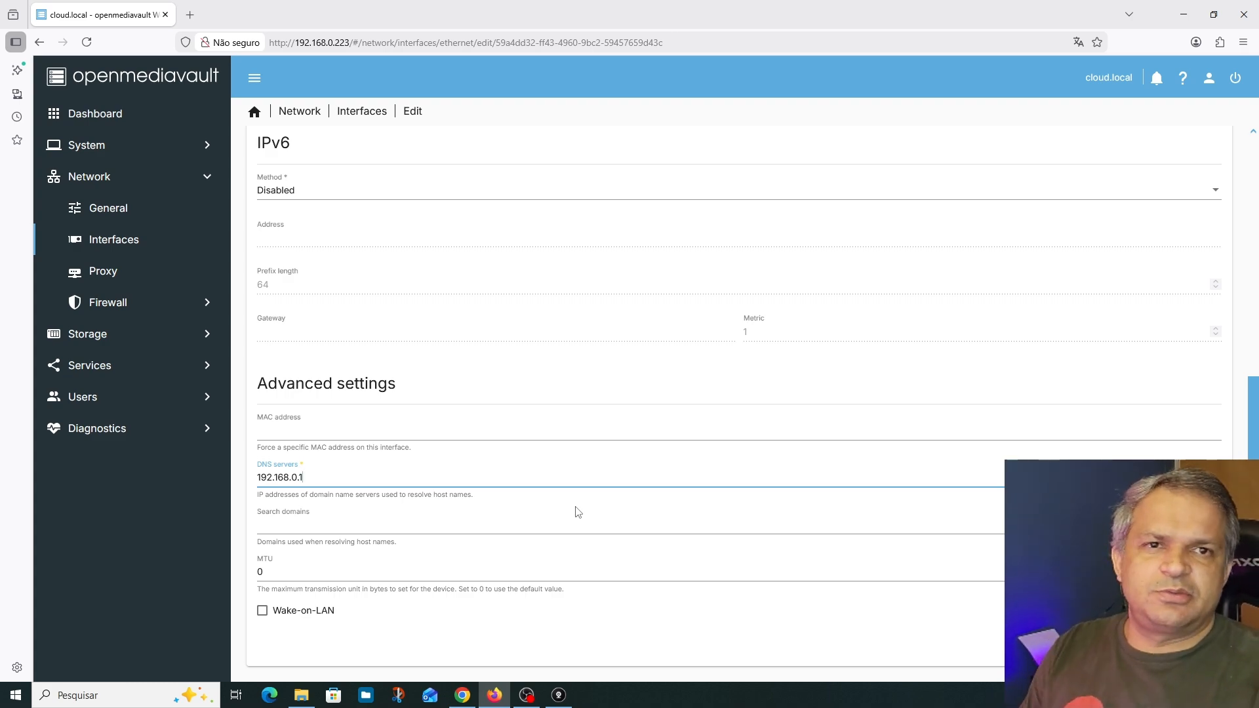
pyautogui.press('Return')
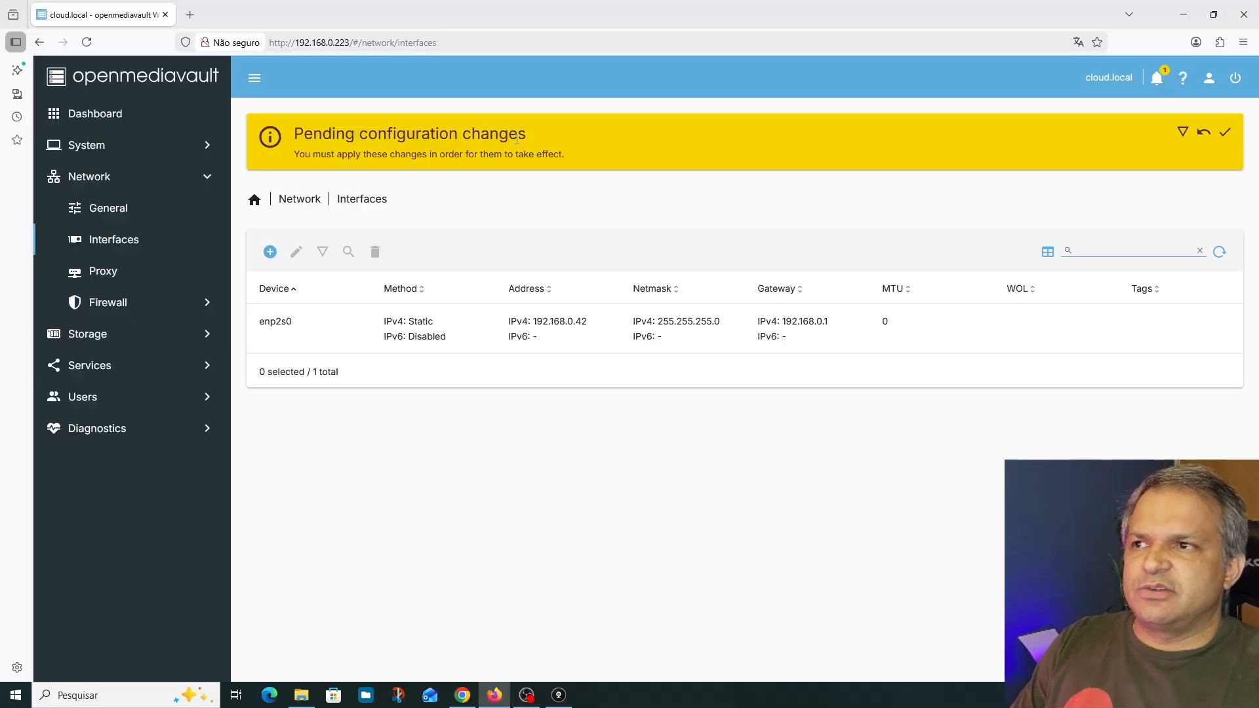
pyautogui.click(1224, 132)
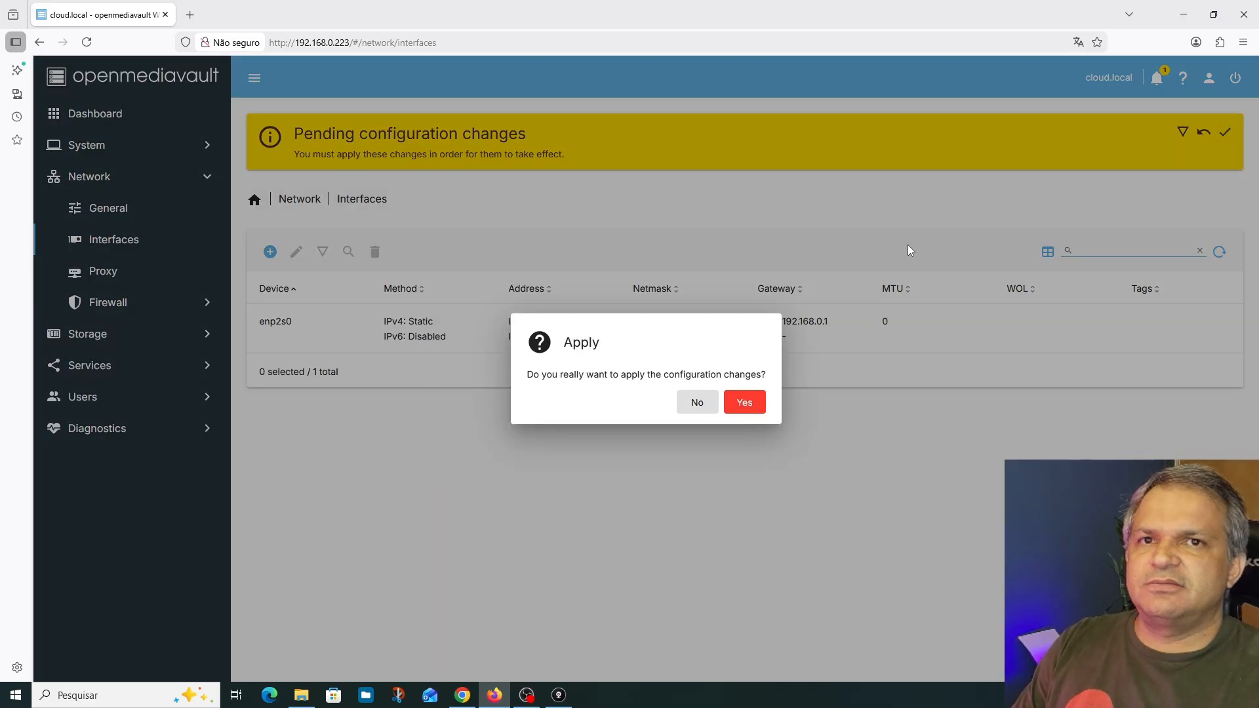
pyautogui.click(744, 402)
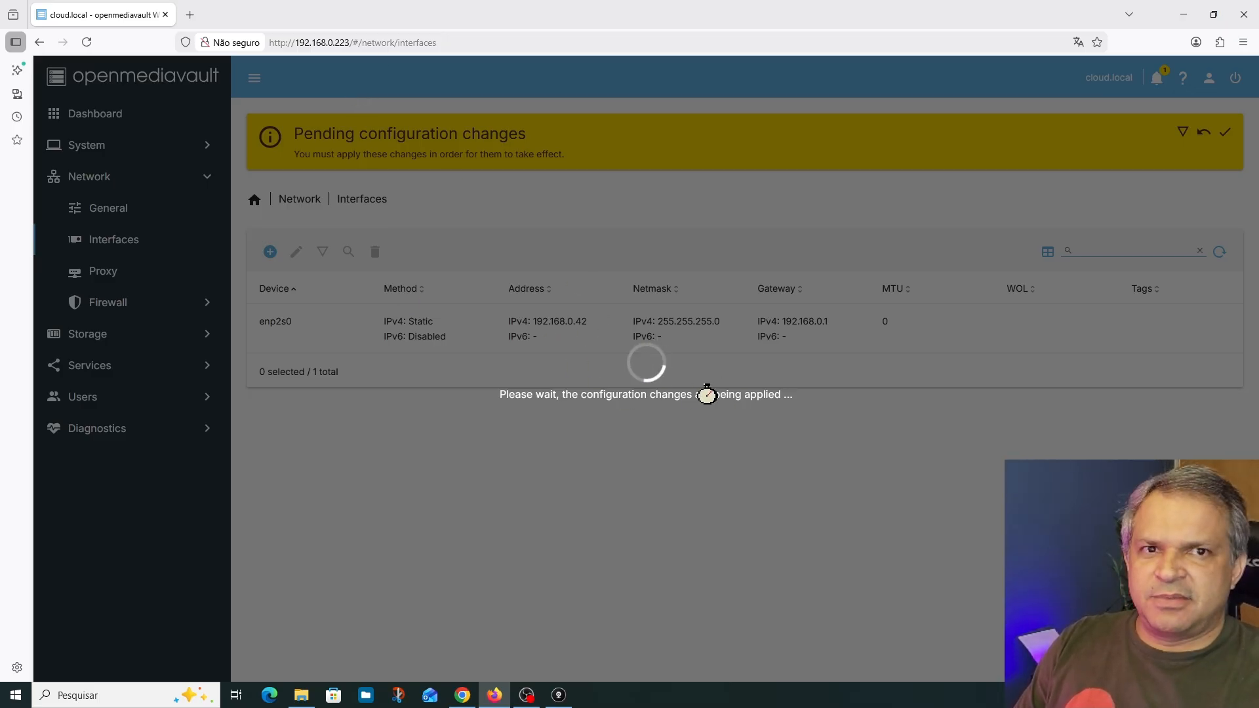
pyautogui.moveTo(335, 42); pyautogui.dragTo(610, 48)
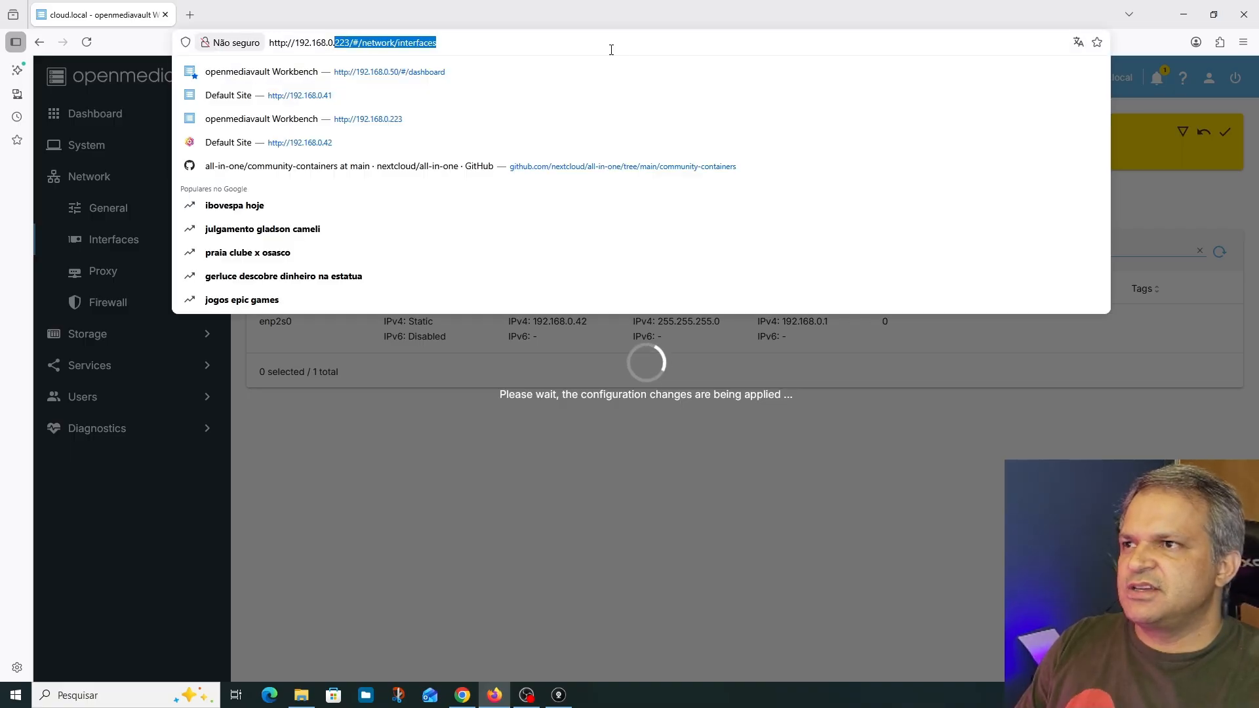
pyautogui.write('42')
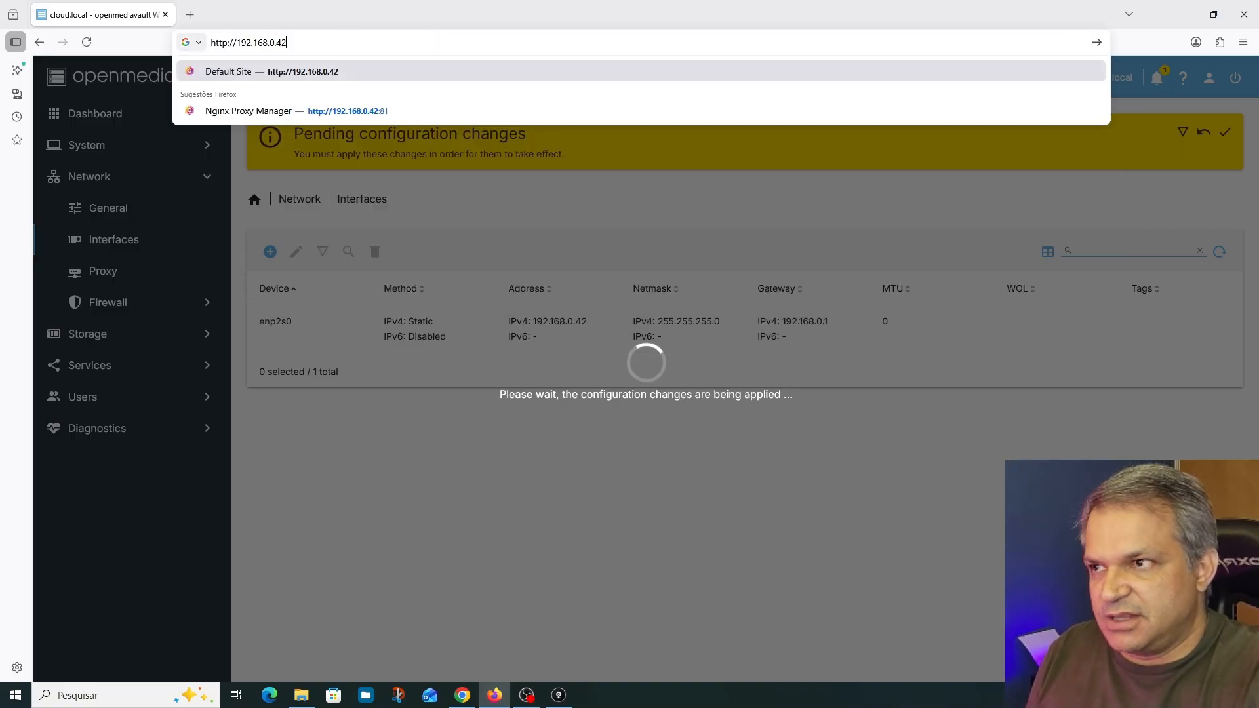
pyautogui.press('Return')
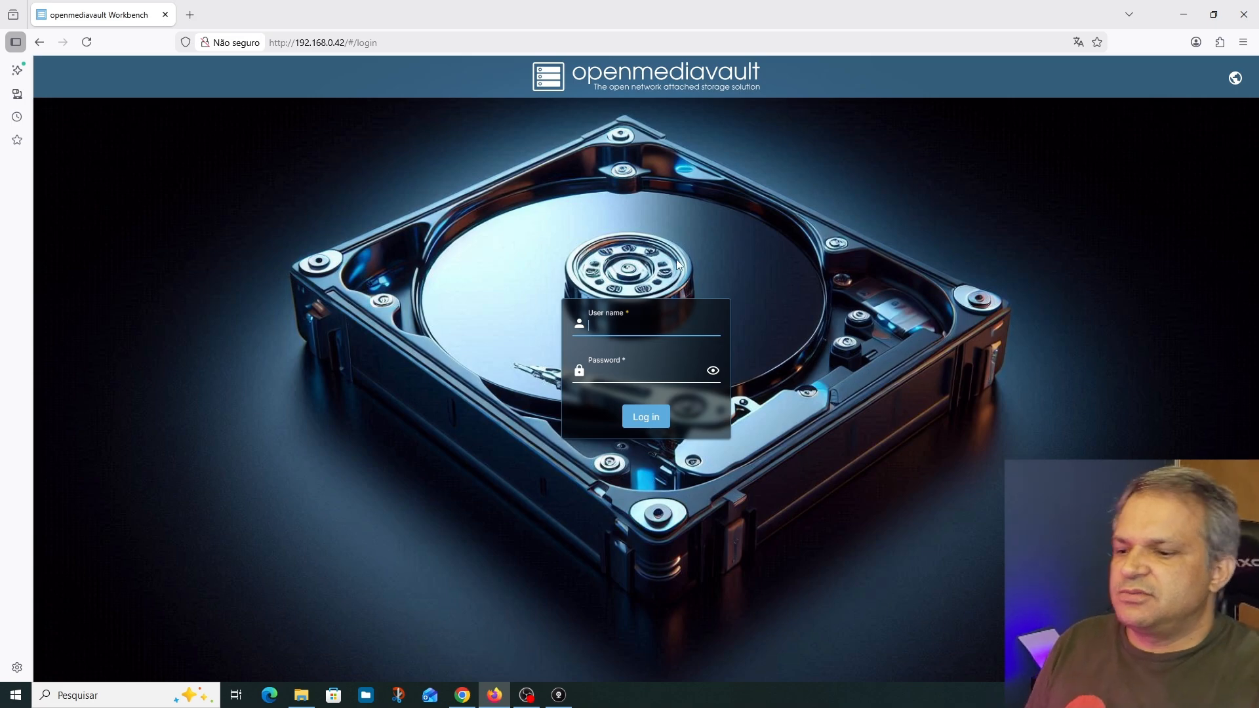
# Log in as admin with the account password and dismiss the browser's offer to save it
pyautogui.write('admin')
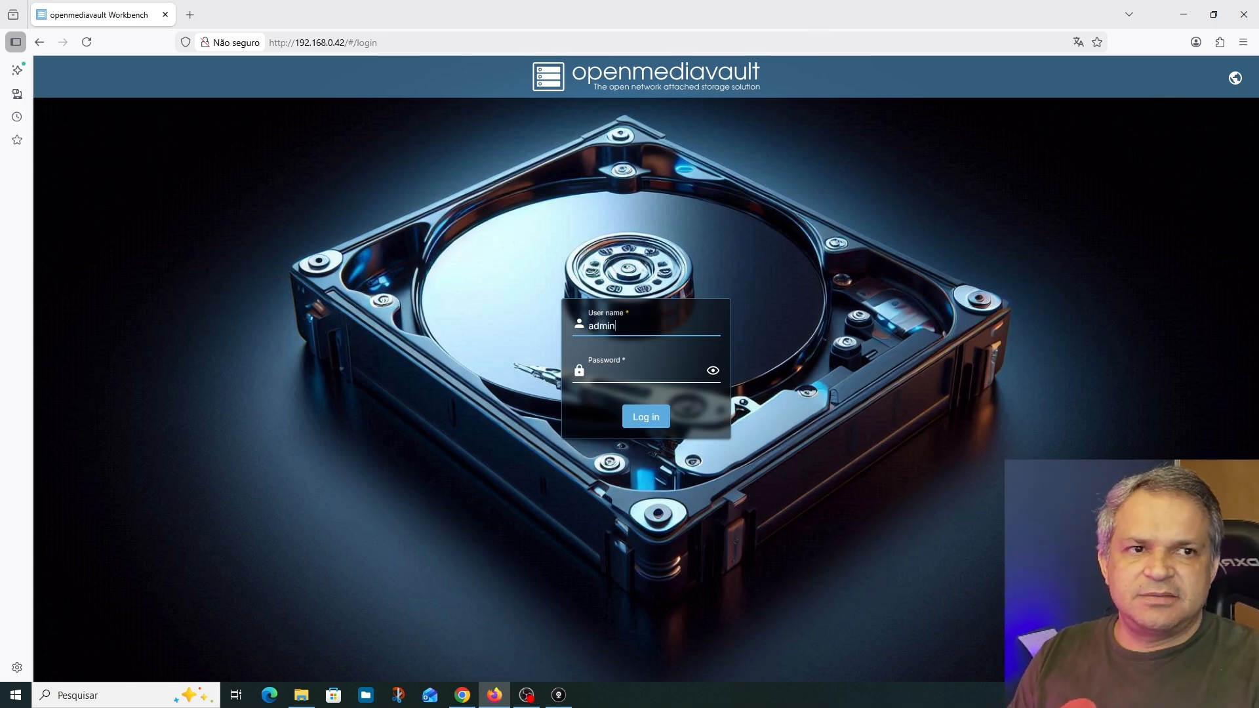
pyautogui.hotkey('alt', 'Tab')
pyautogui.click(631, 377)
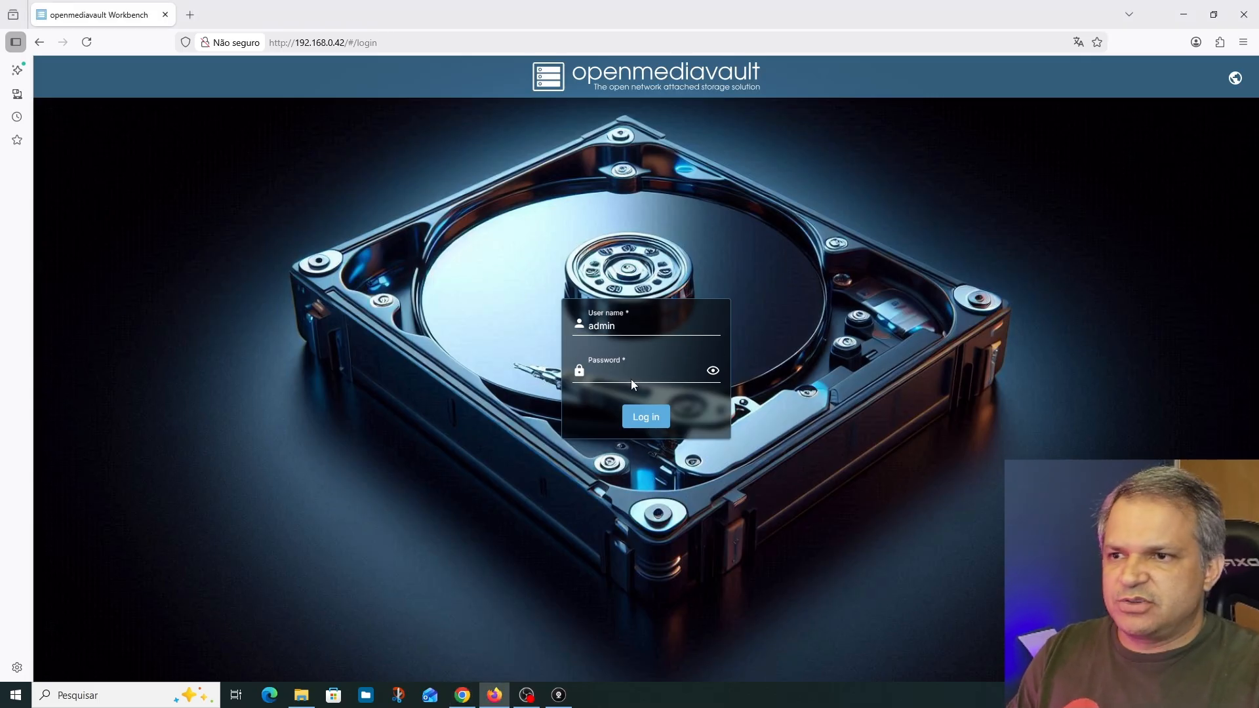
pyautogui.hotkey('ctrl', 'v')
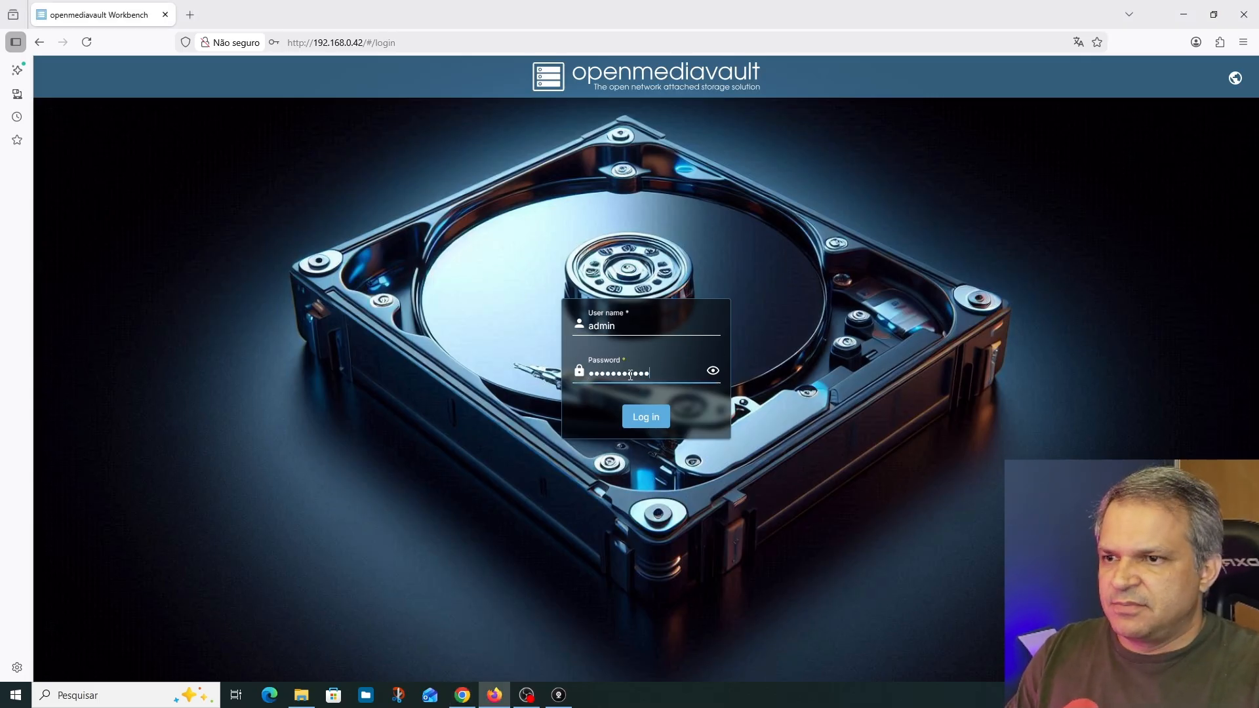
pyautogui.click(643, 412)
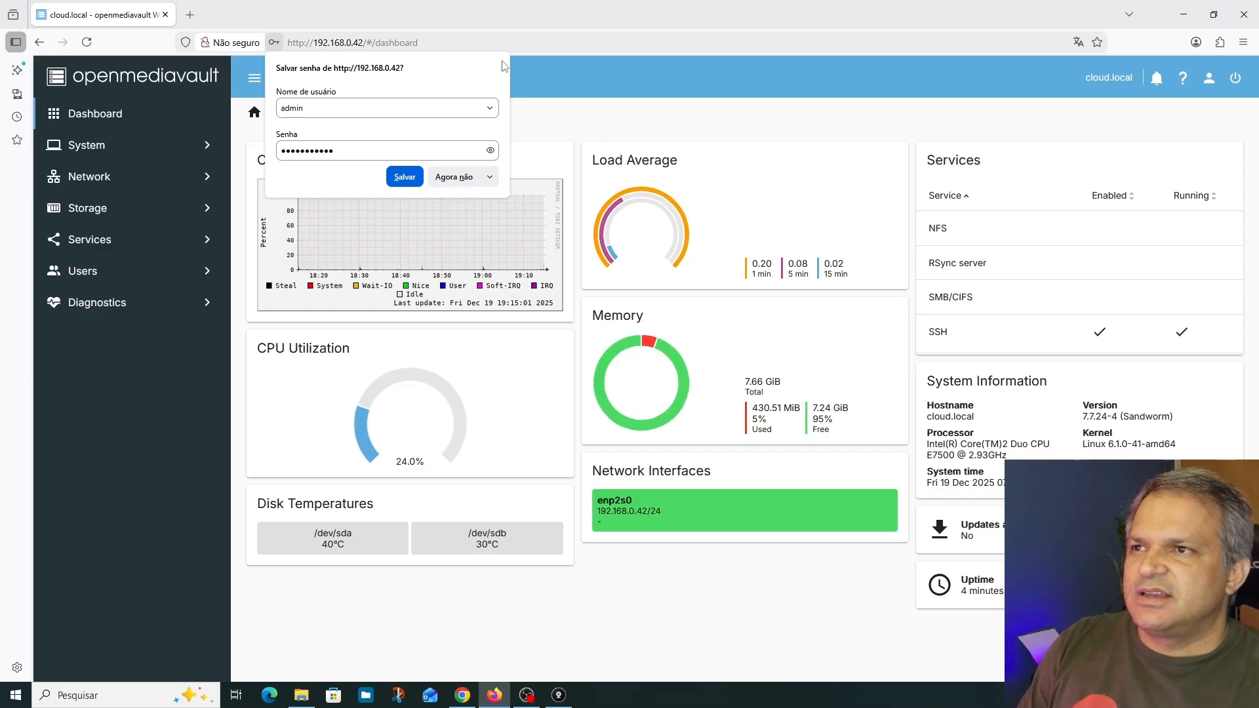
pyautogui.click(559, 100)
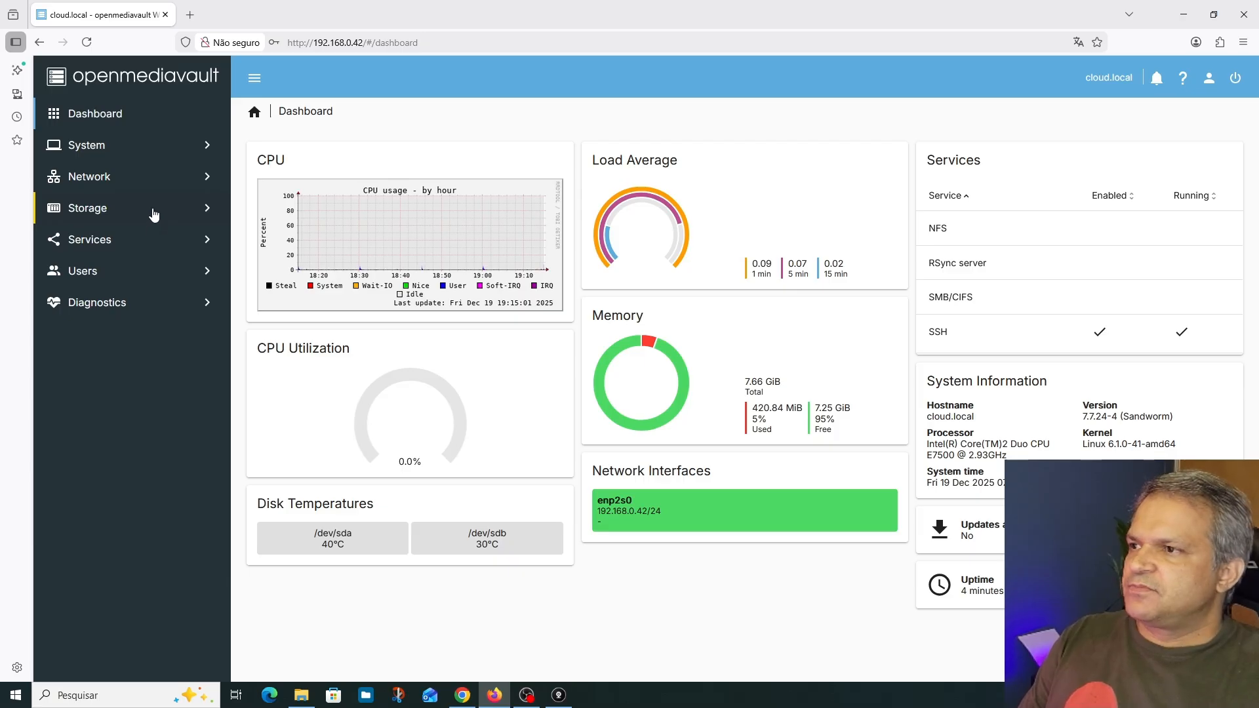
# Review the System section, the account options and the address settings of the network interface
pyautogui.click(104, 151)
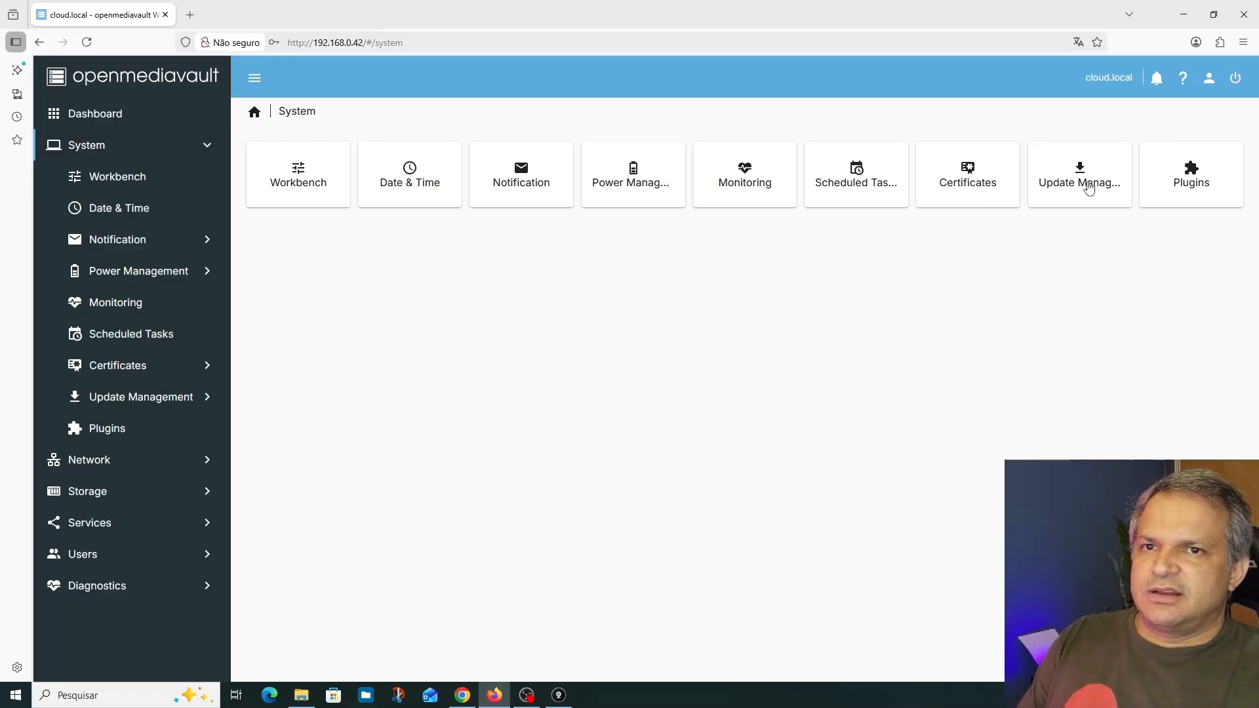
pyautogui.click(141, 148)
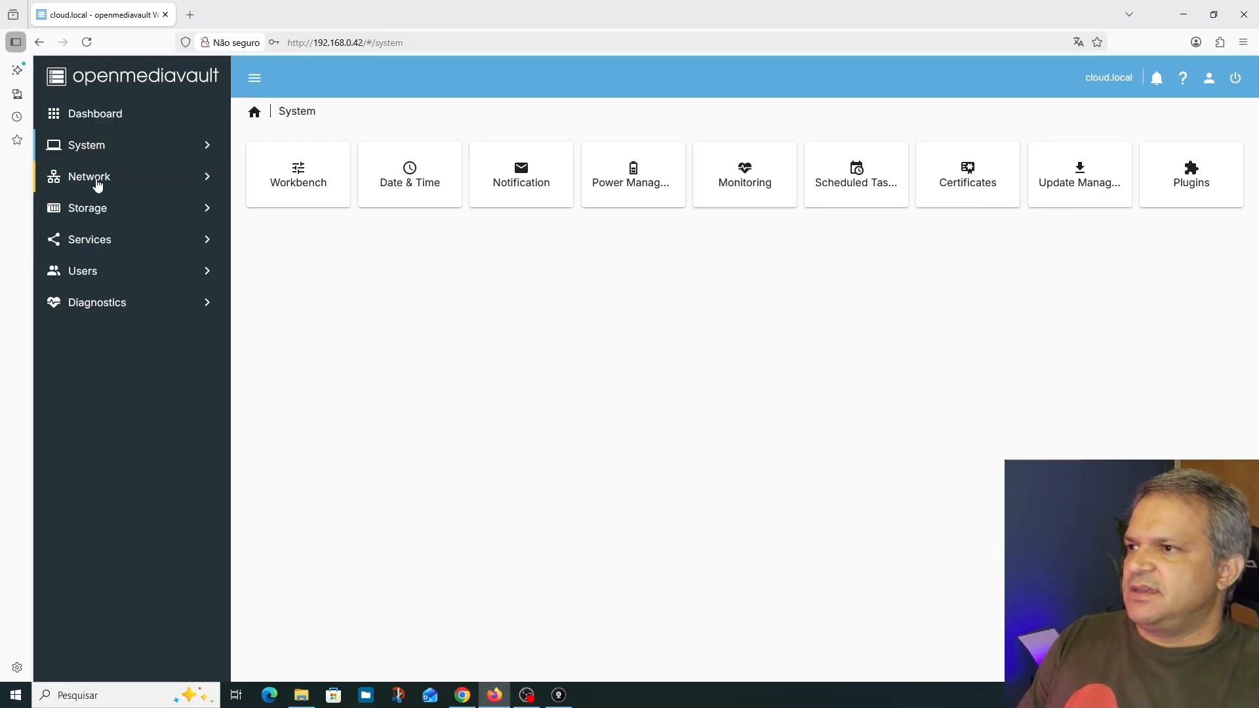
pyautogui.click(1208, 77)
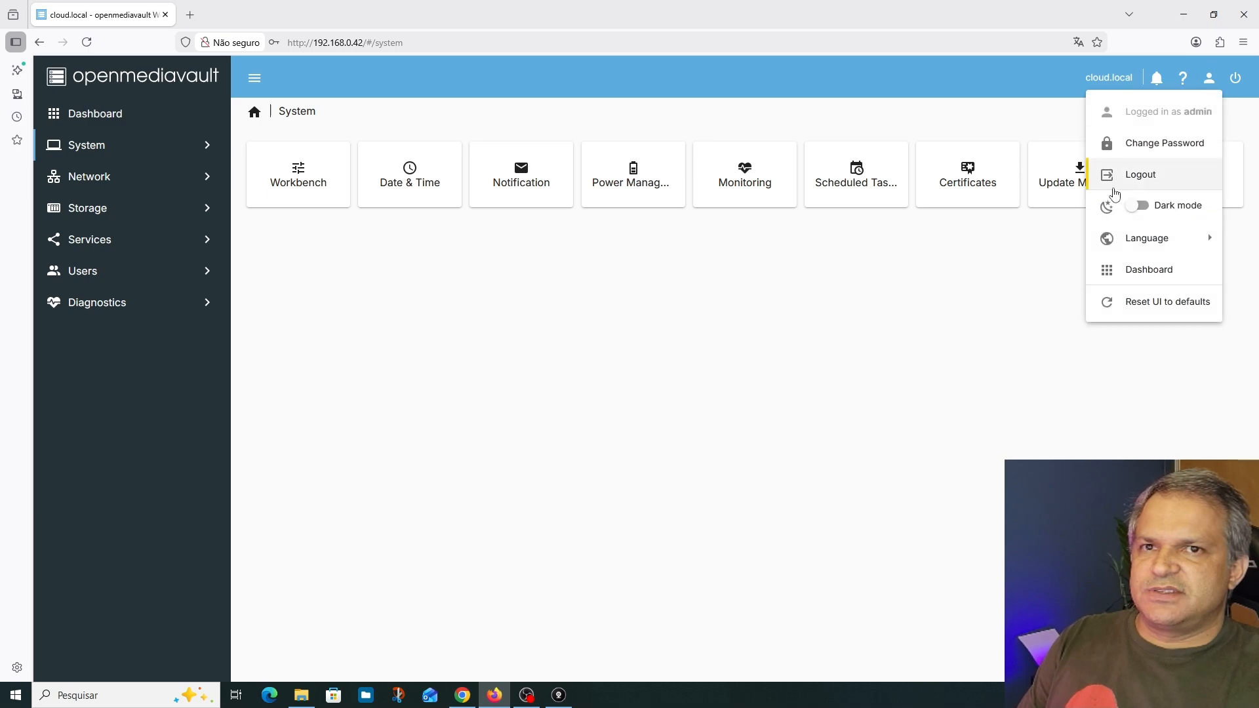
pyautogui.click(92, 177)
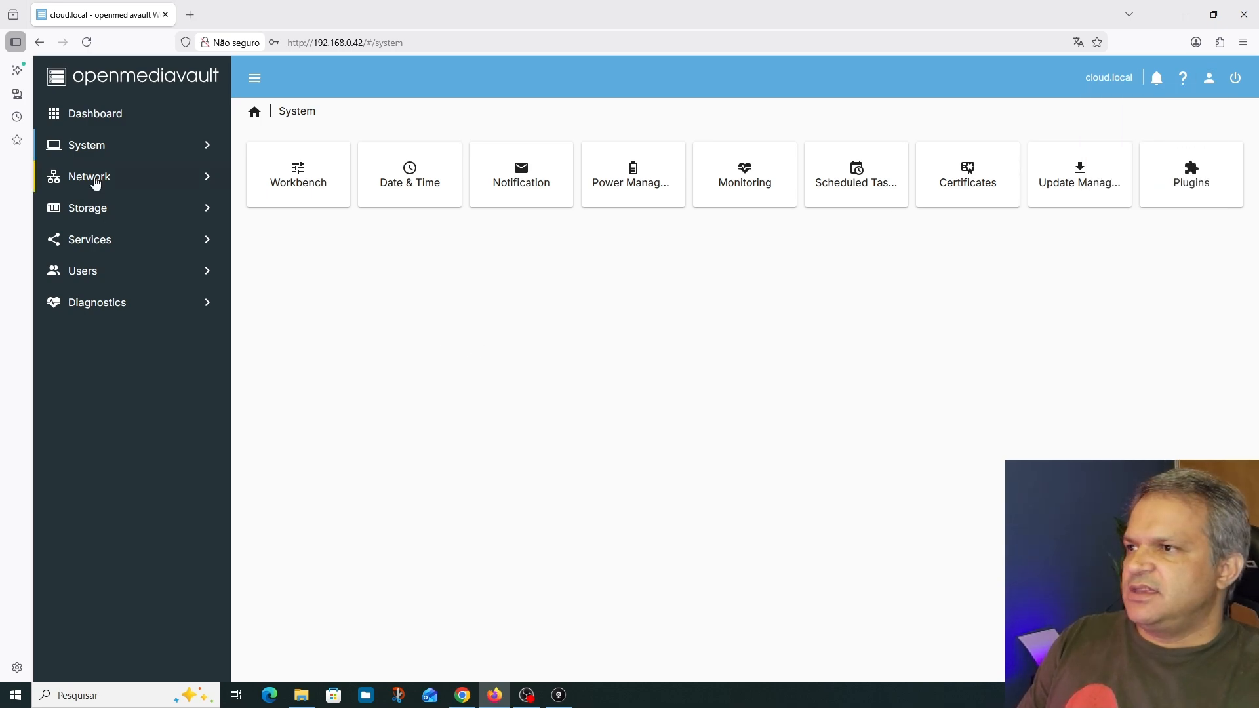
pyautogui.click(92, 177)
pyautogui.click(607, 196)
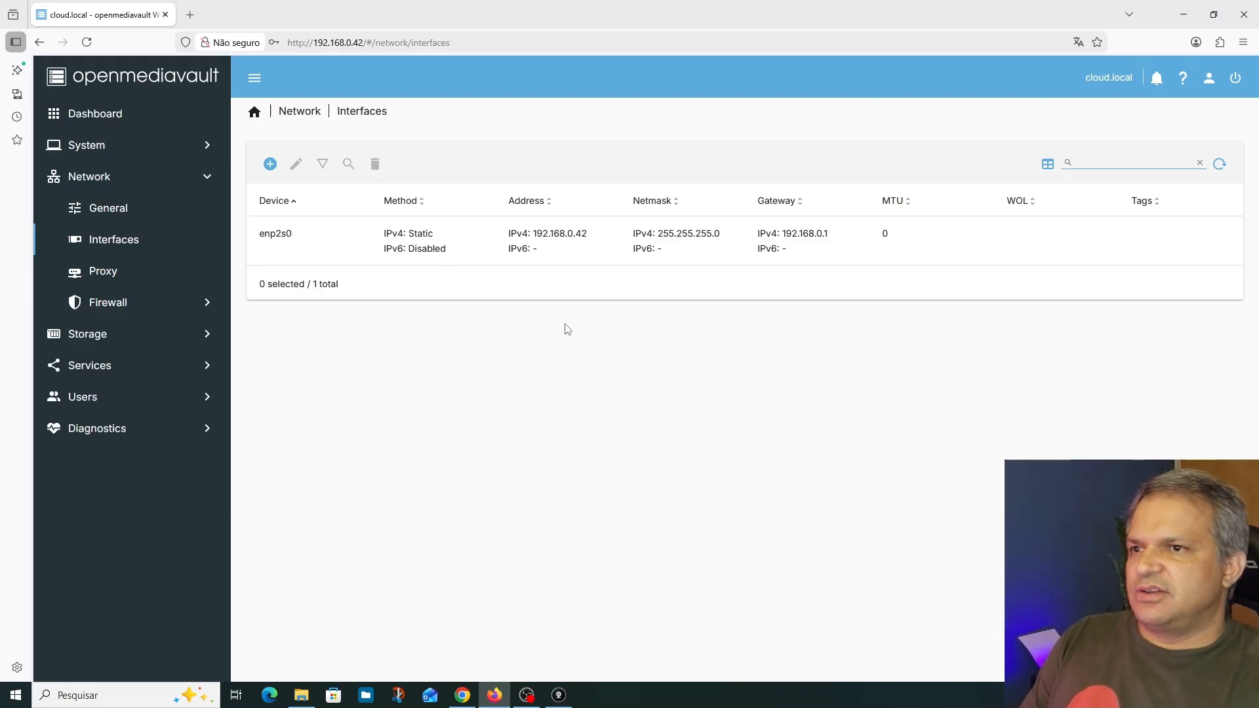
pyautogui.click(127, 187)
pyautogui.click(208, 179)
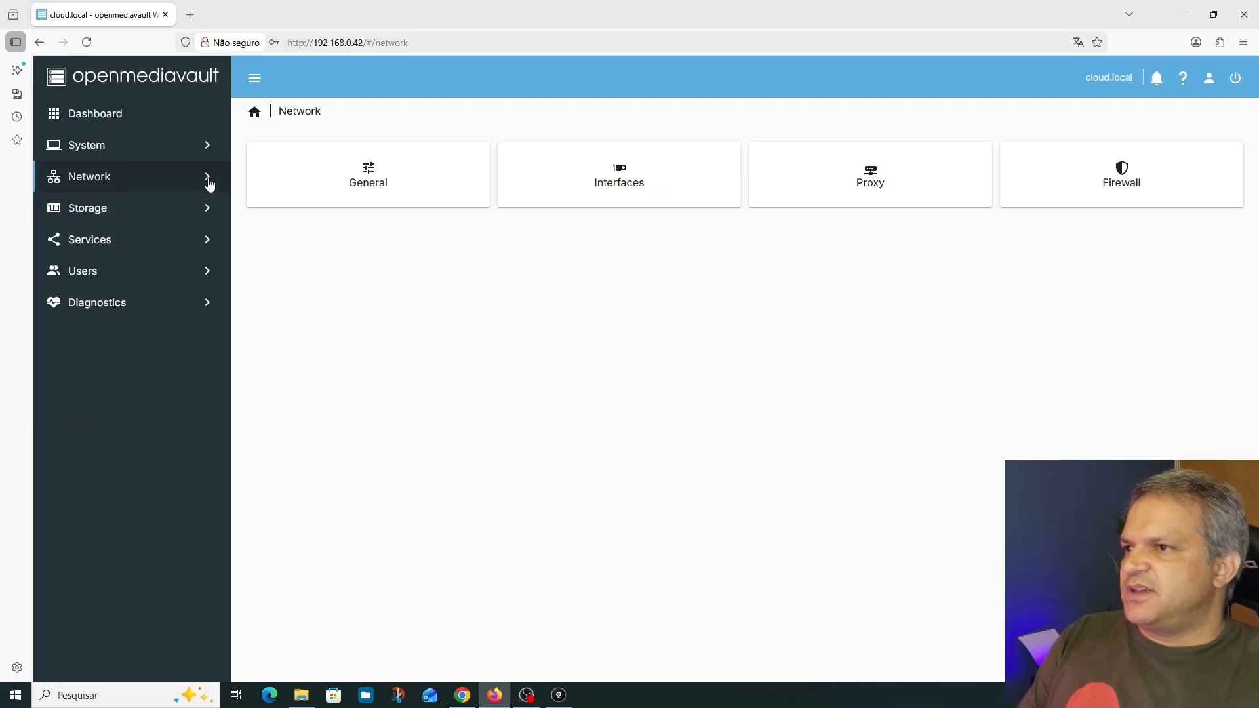
# Wipe the 931.51 GiB storage disk /dev/sdb with the Quick method and close the wipe log
pyautogui.click(191, 213)
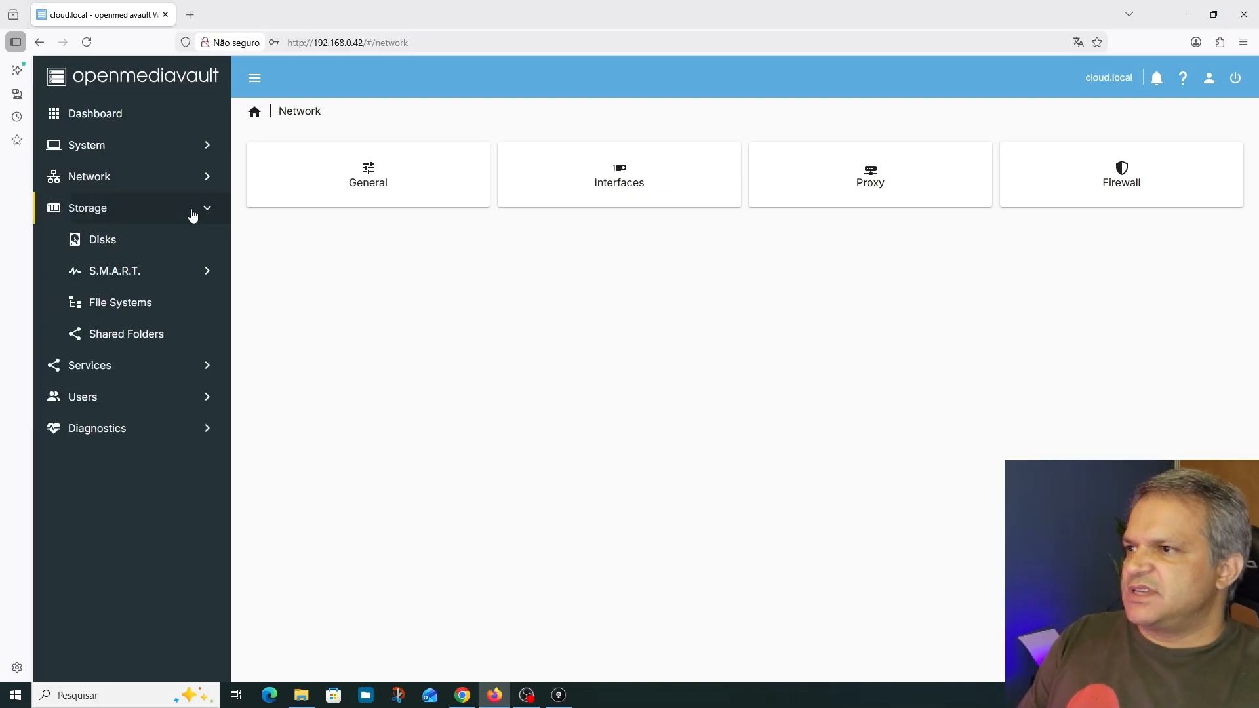
pyautogui.click(103, 241)
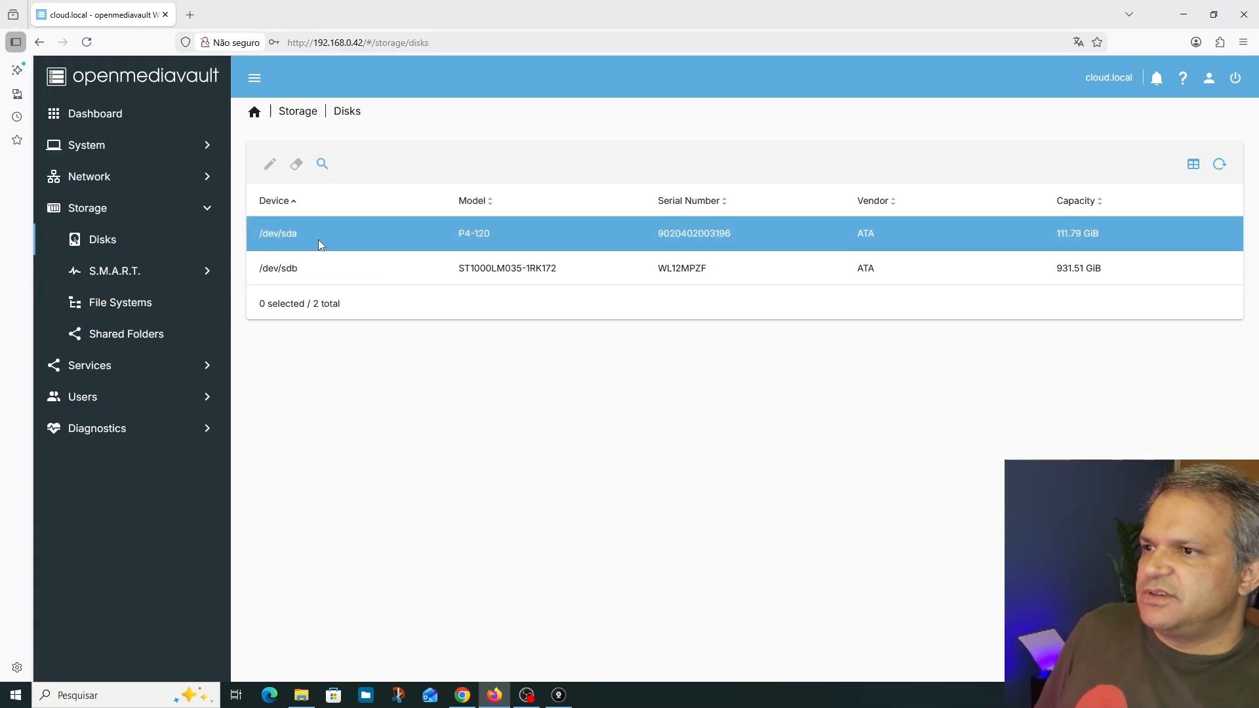
pyautogui.click(276, 266)
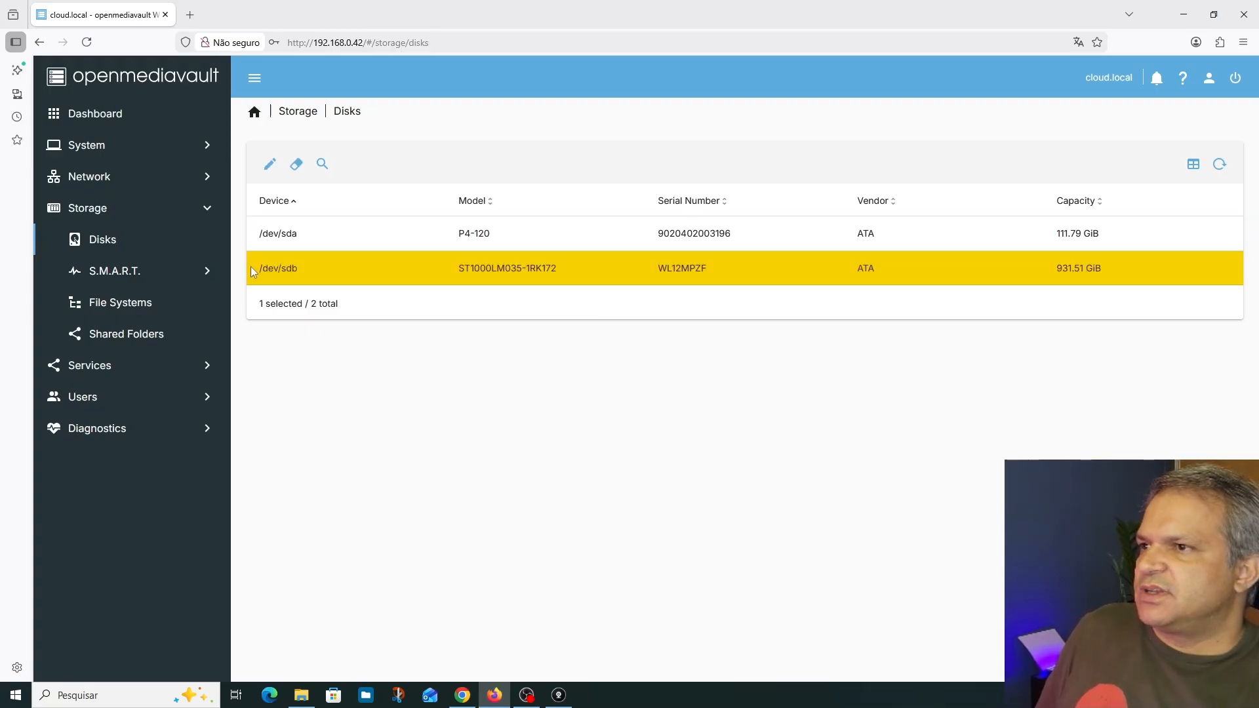
pyautogui.click(296, 172)
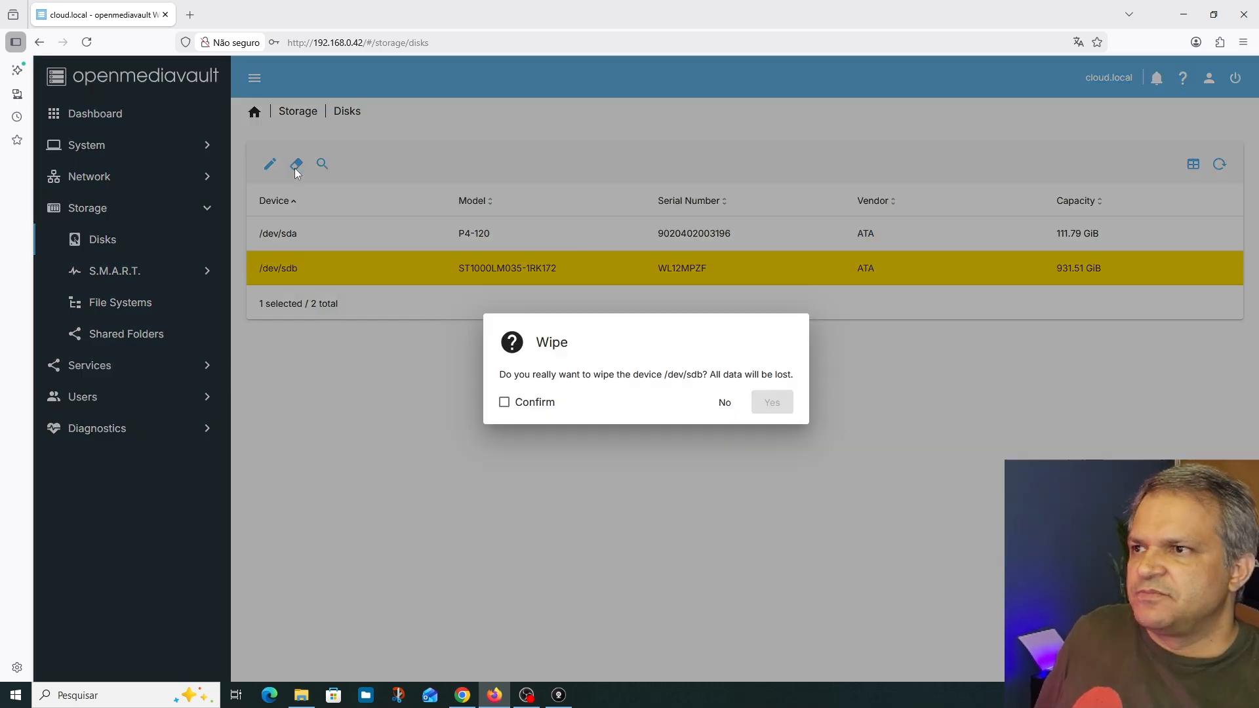
pyautogui.click(504, 402)
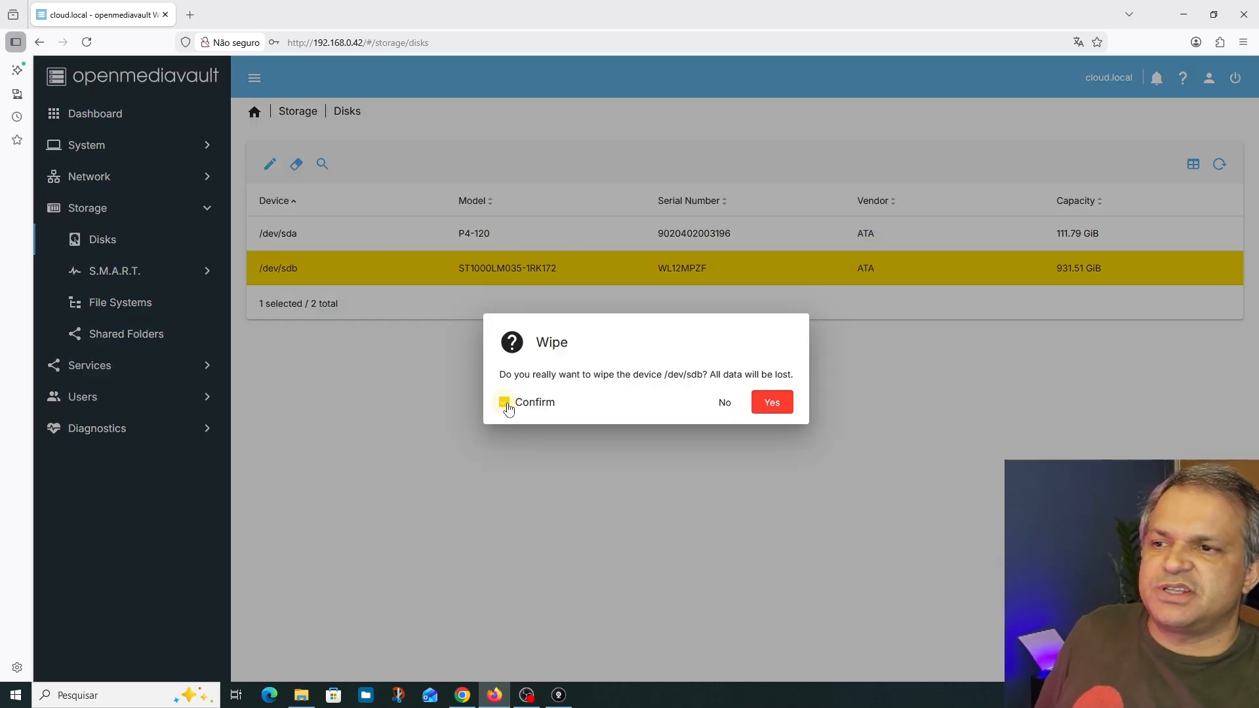
pyautogui.click(771, 401)
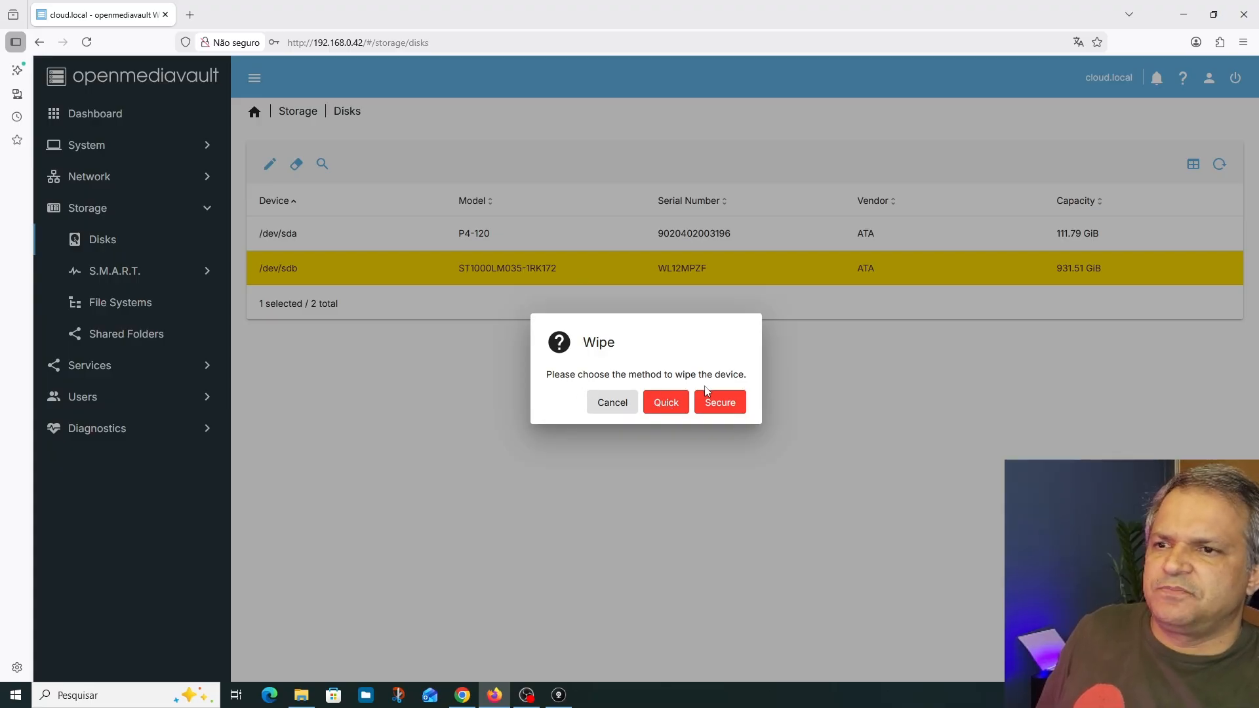
pyautogui.click(672, 405)
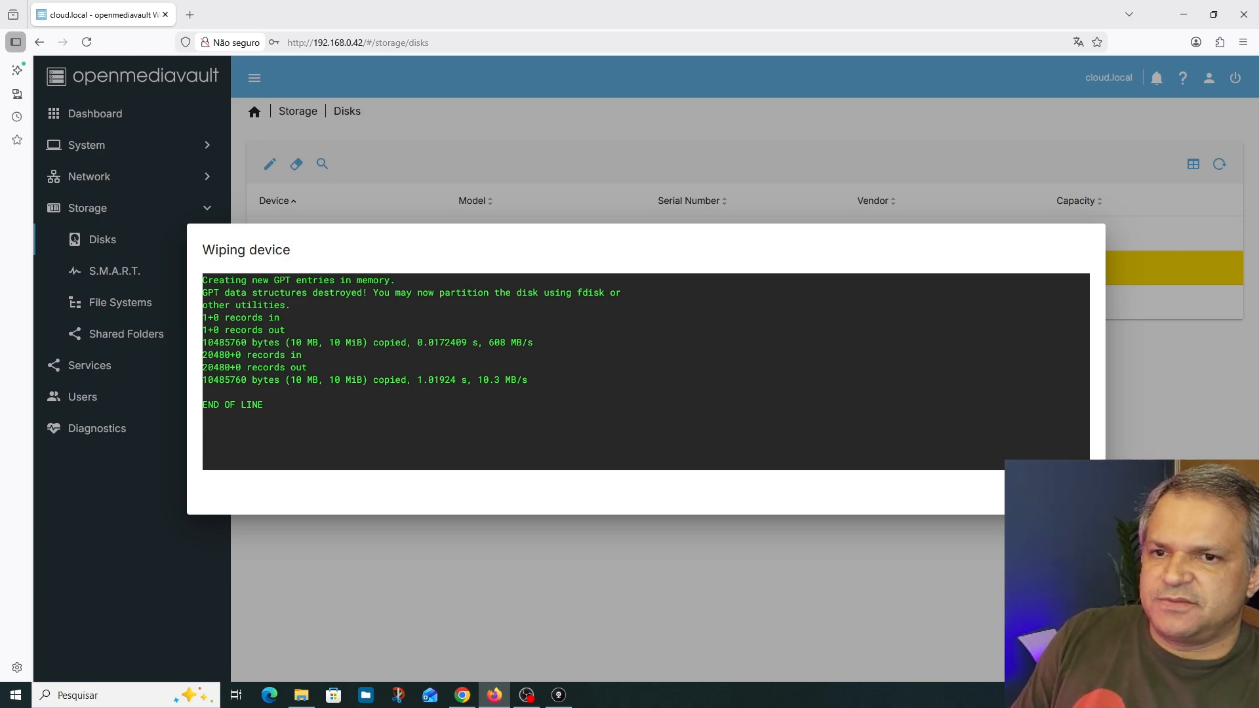
pyautogui.click(1022, 492)
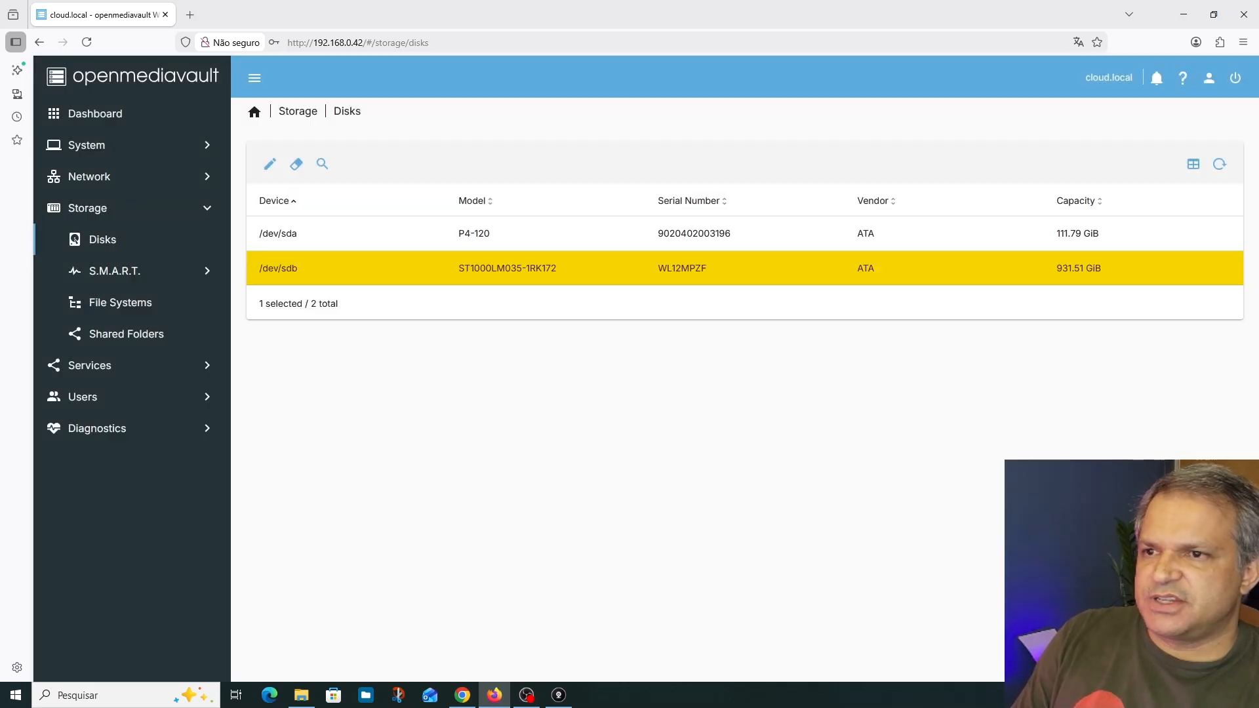
# Create an EXT4 file system on the 931.51 GiB storage disk /dev/sdb
pyautogui.click(116, 306)
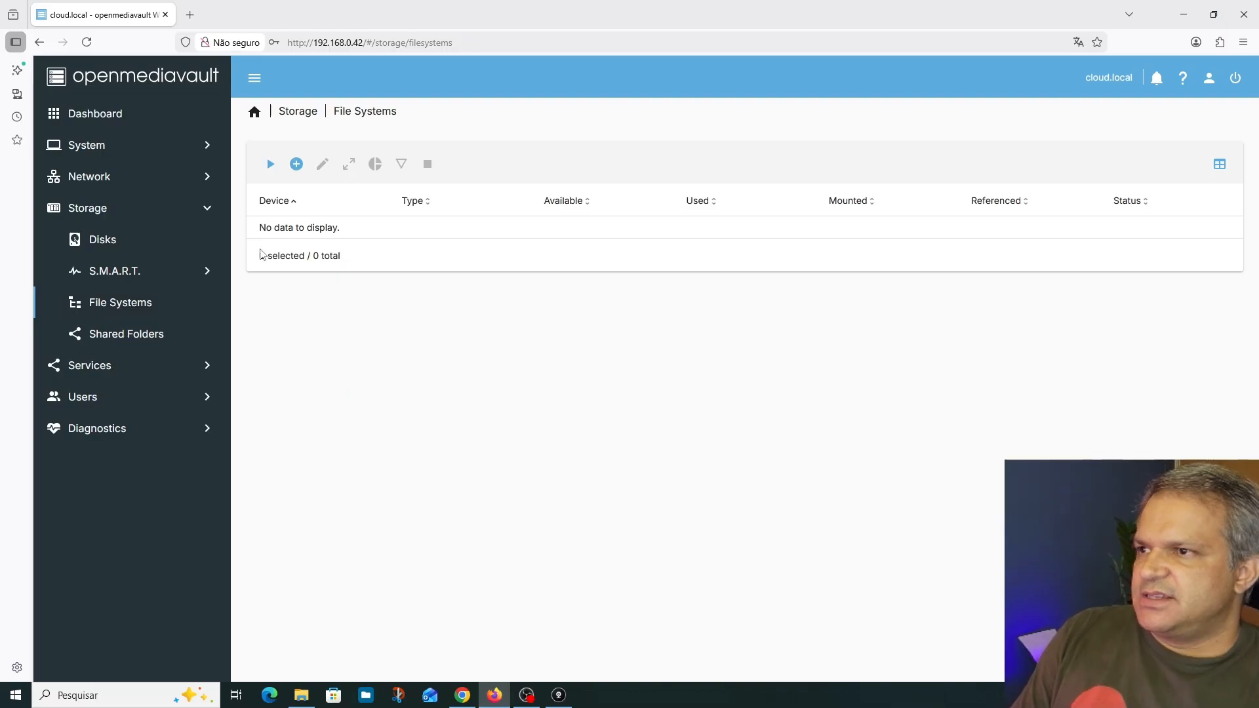
pyautogui.click(298, 167)
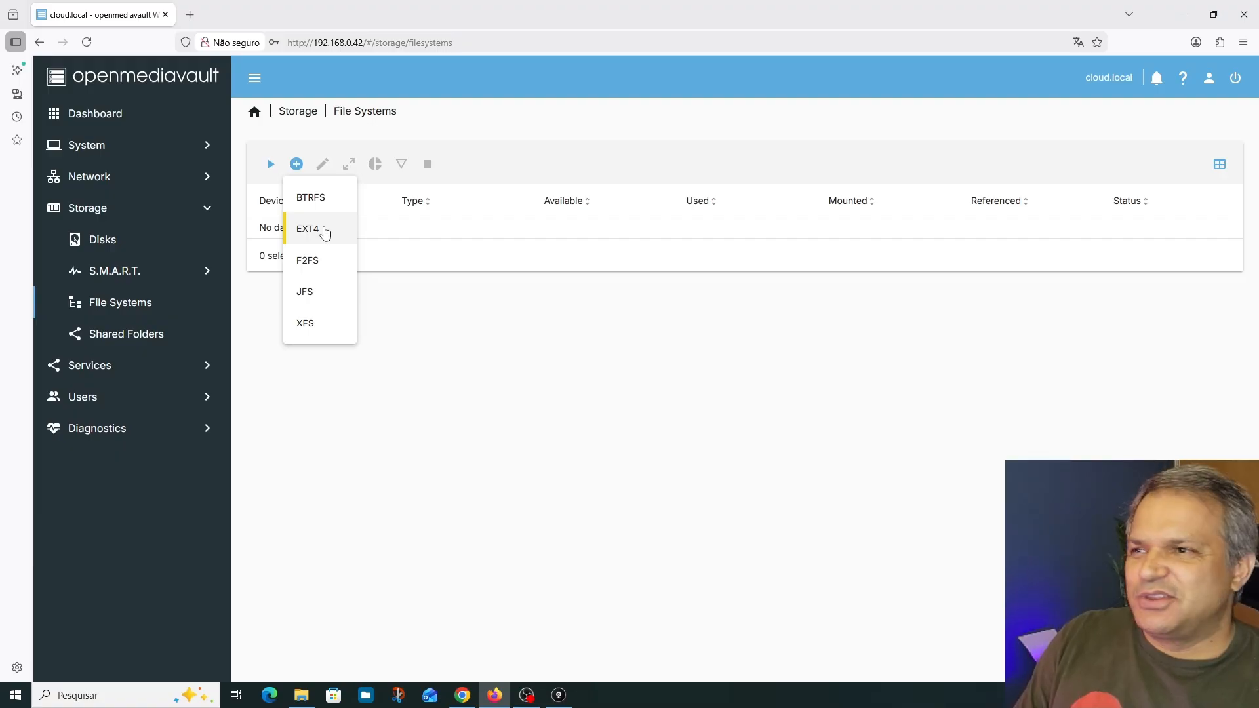
pyautogui.click(315, 233)
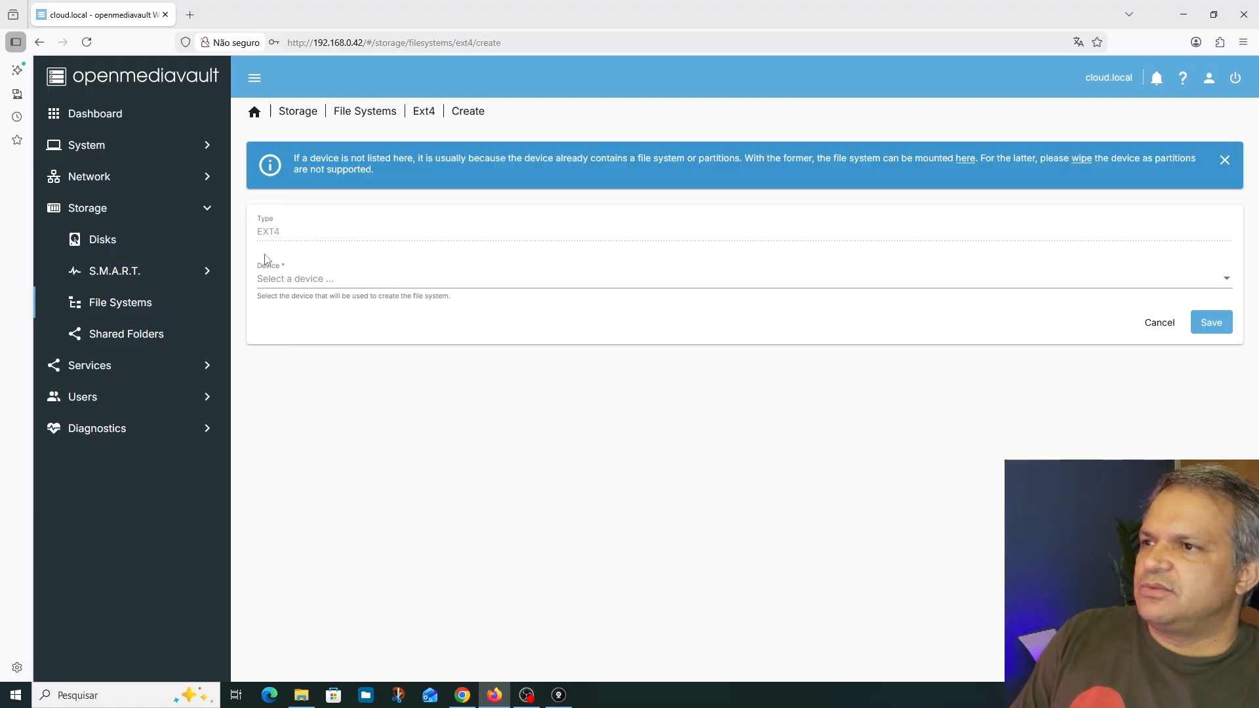
pyautogui.click(301, 282)
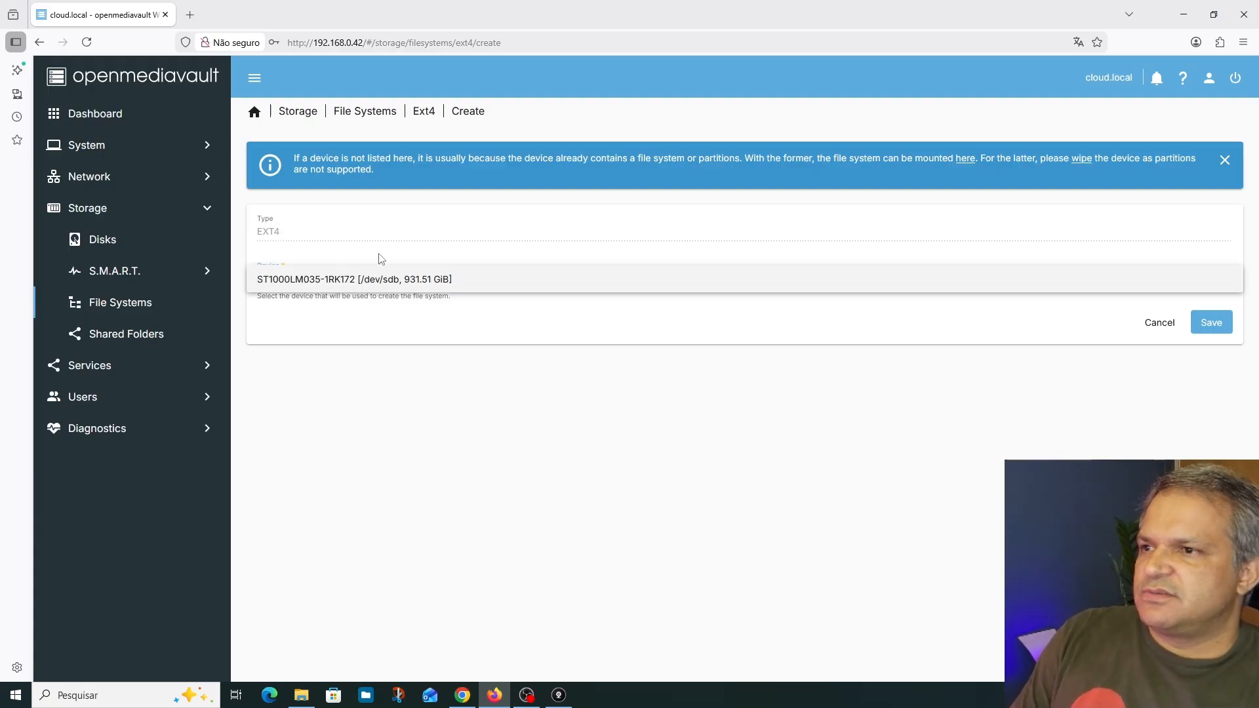
pyautogui.click(418, 282)
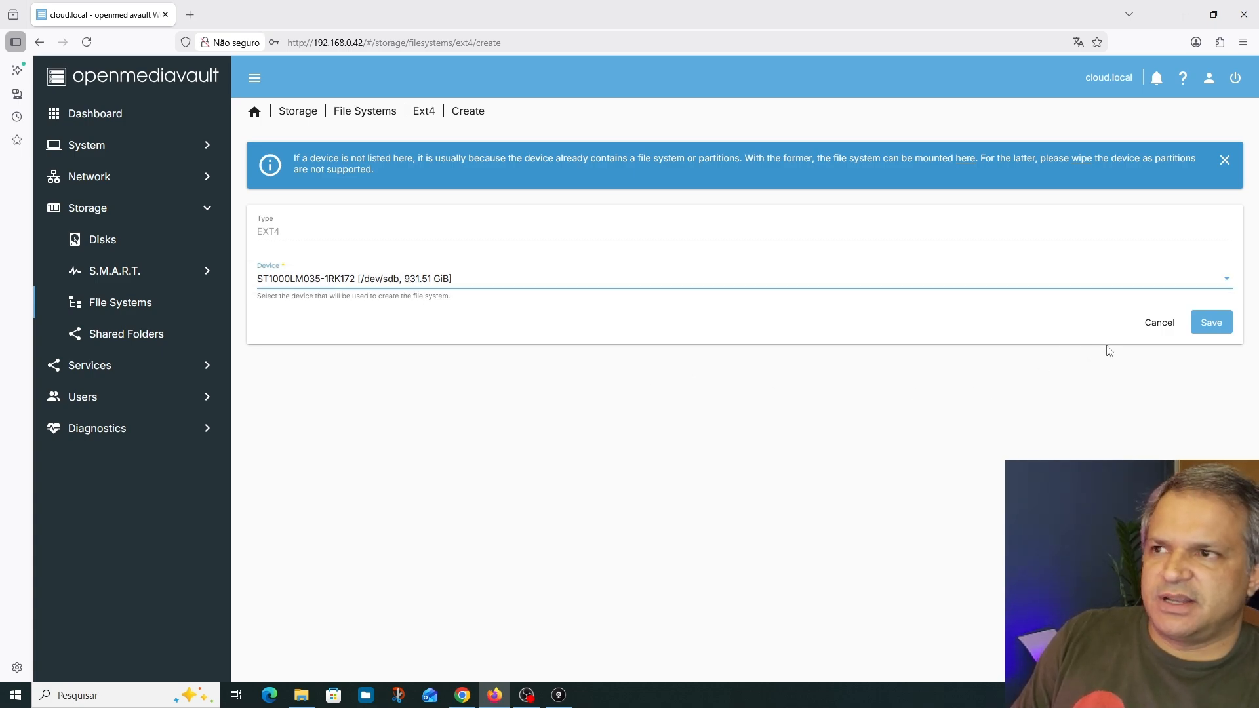
pyautogui.click(1213, 324)
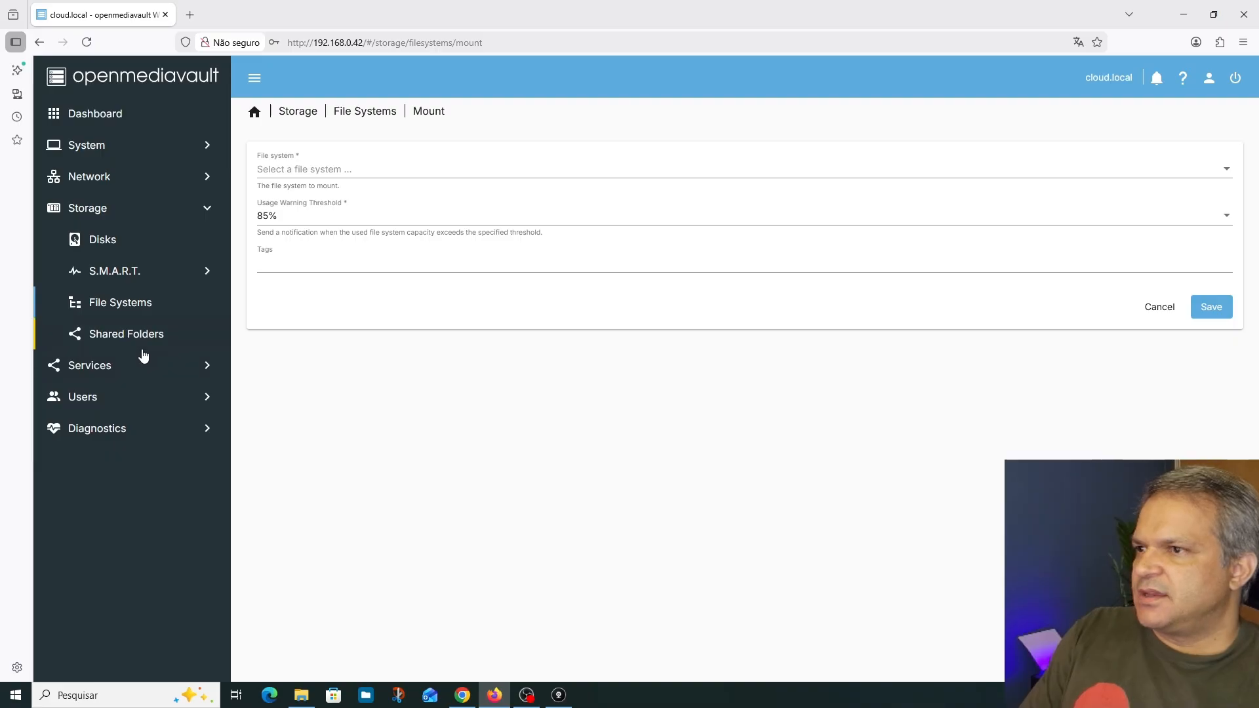
pyautogui.click(144, 308)
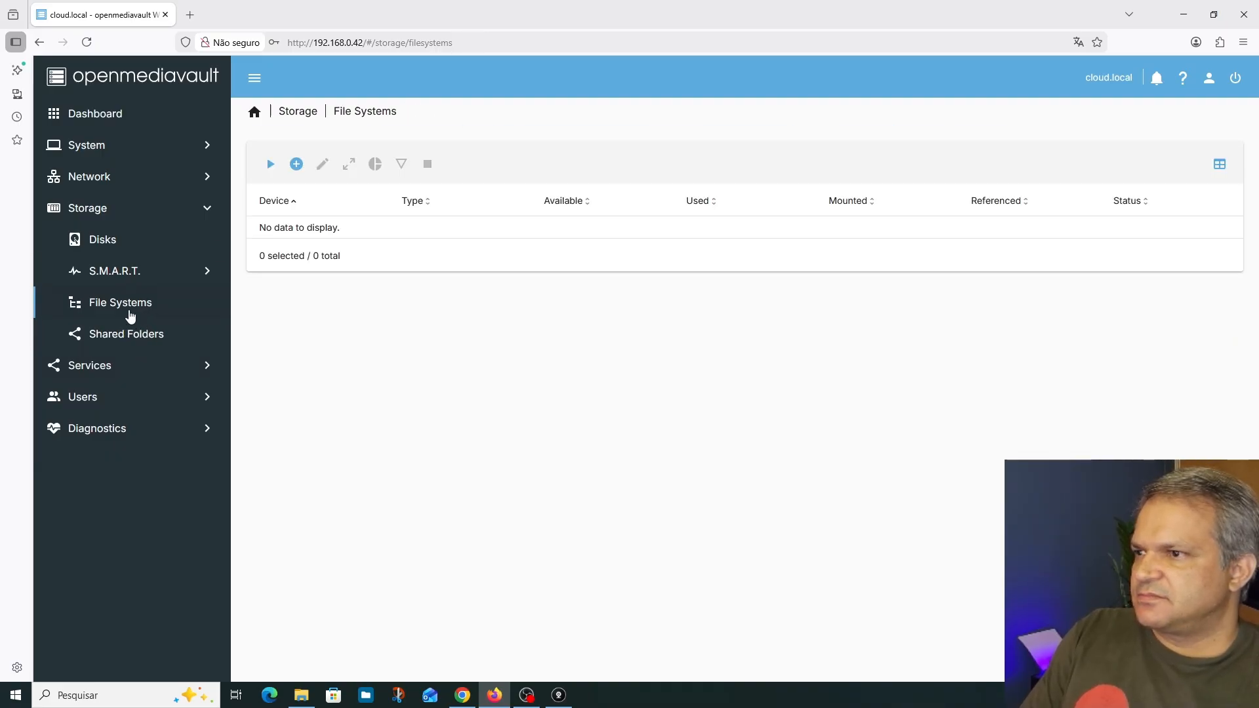
pyautogui.click(121, 335)
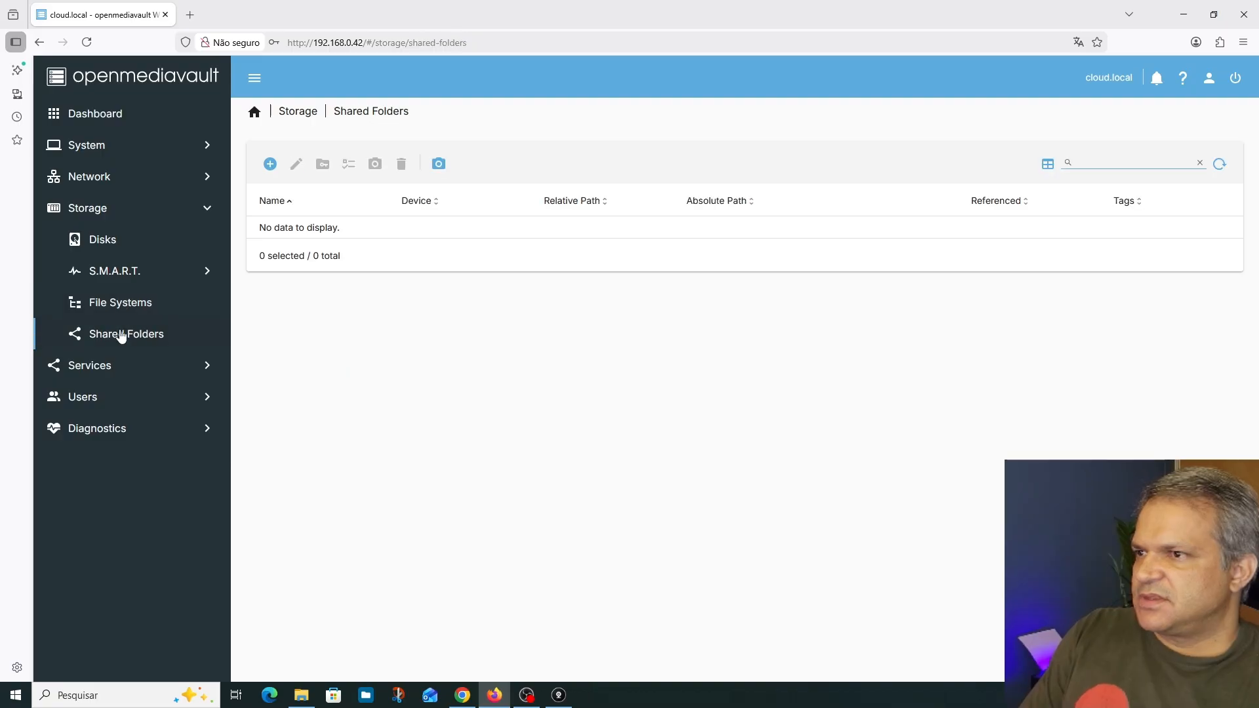
pyautogui.click(124, 307)
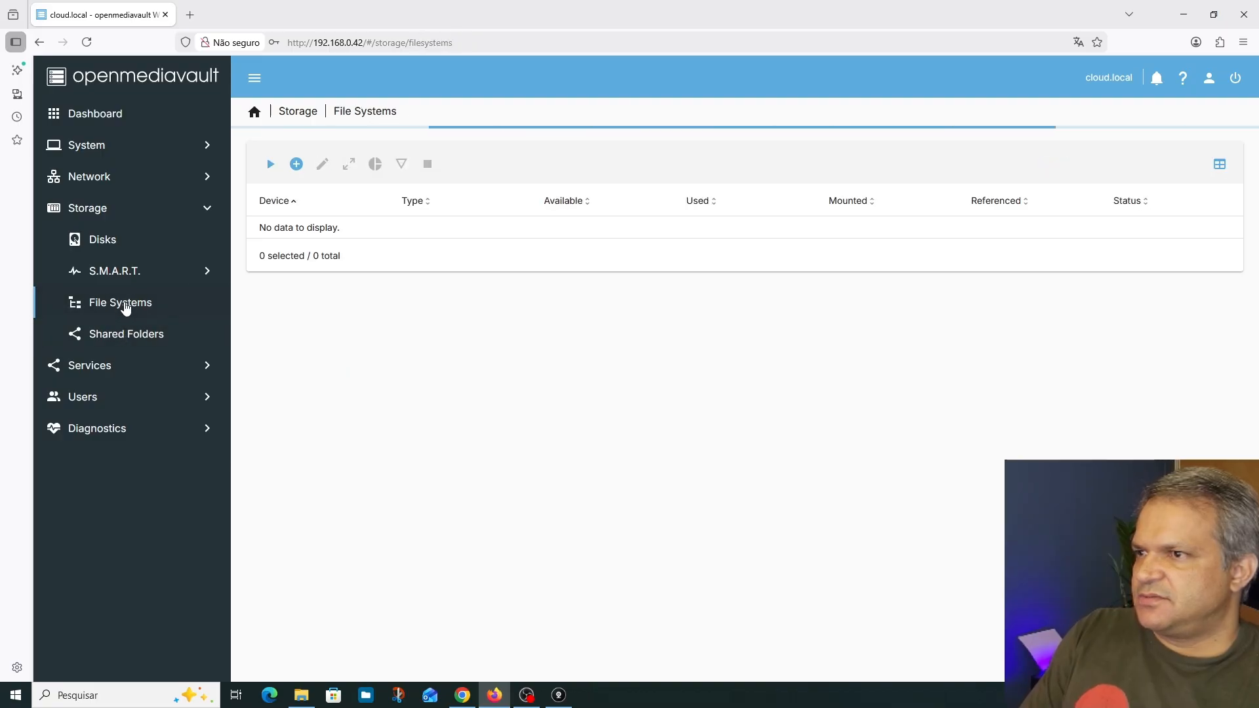
pyautogui.click(87, 43)
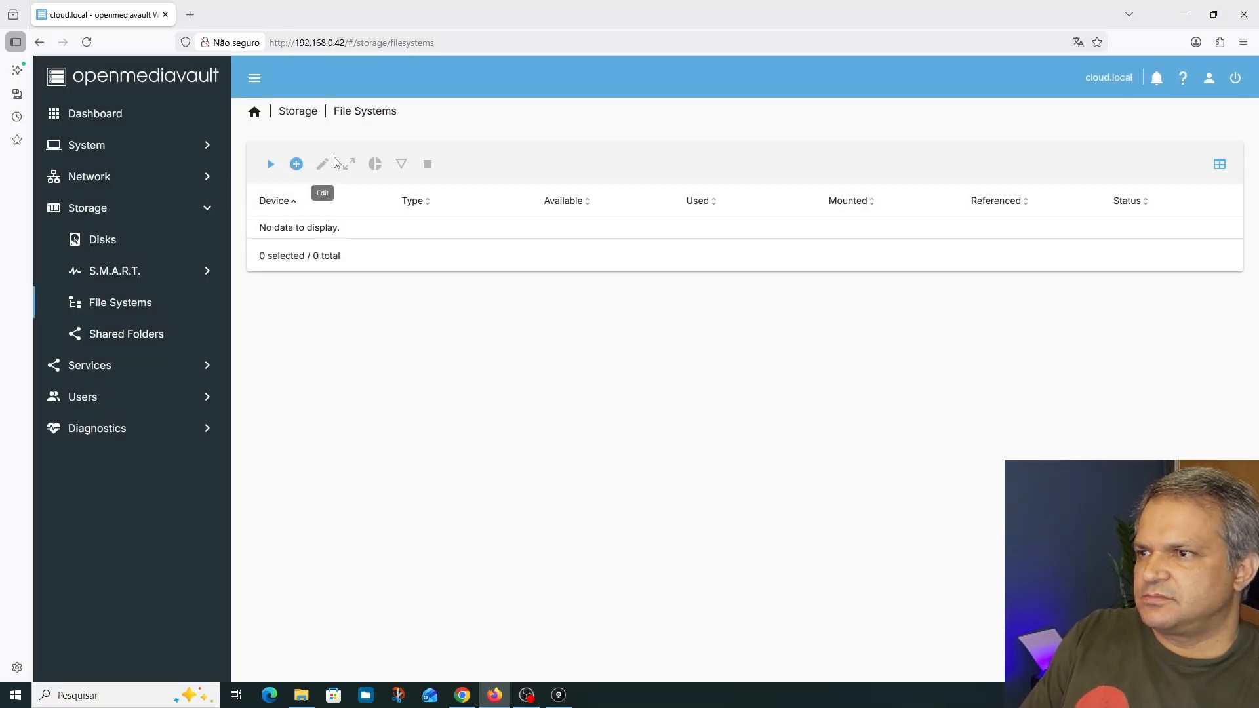
pyautogui.click(296, 168)
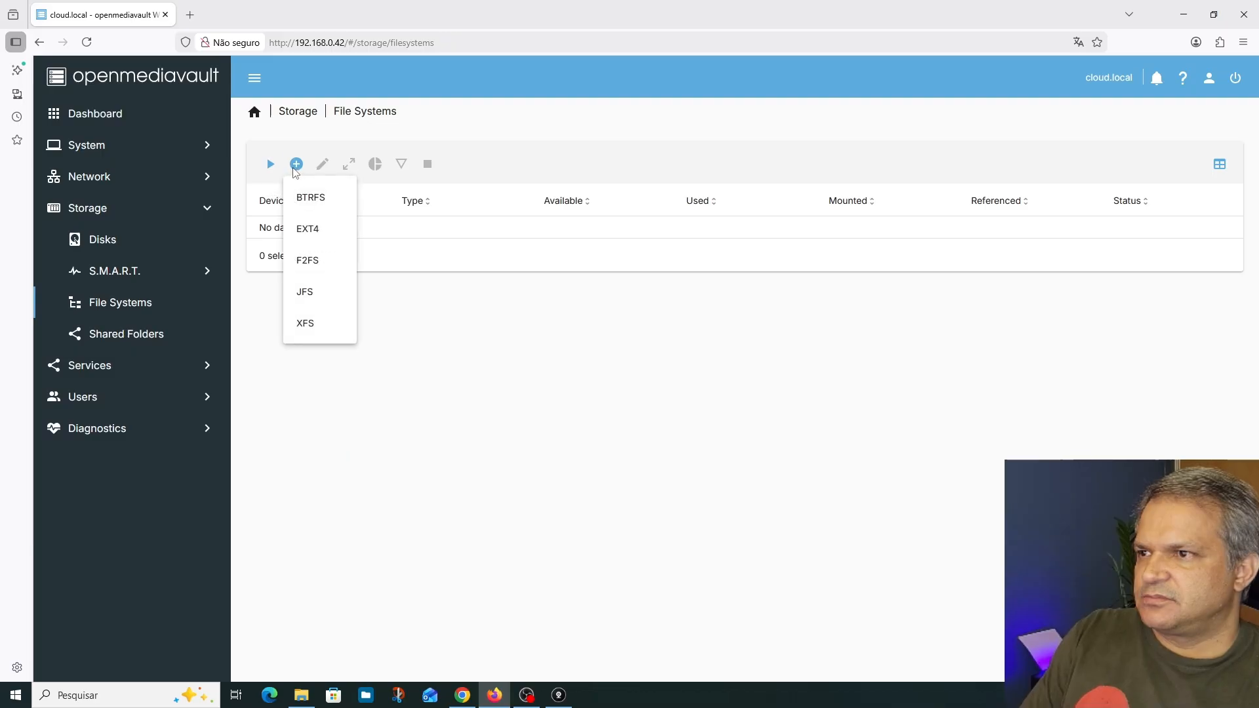
pyautogui.click(307, 228)
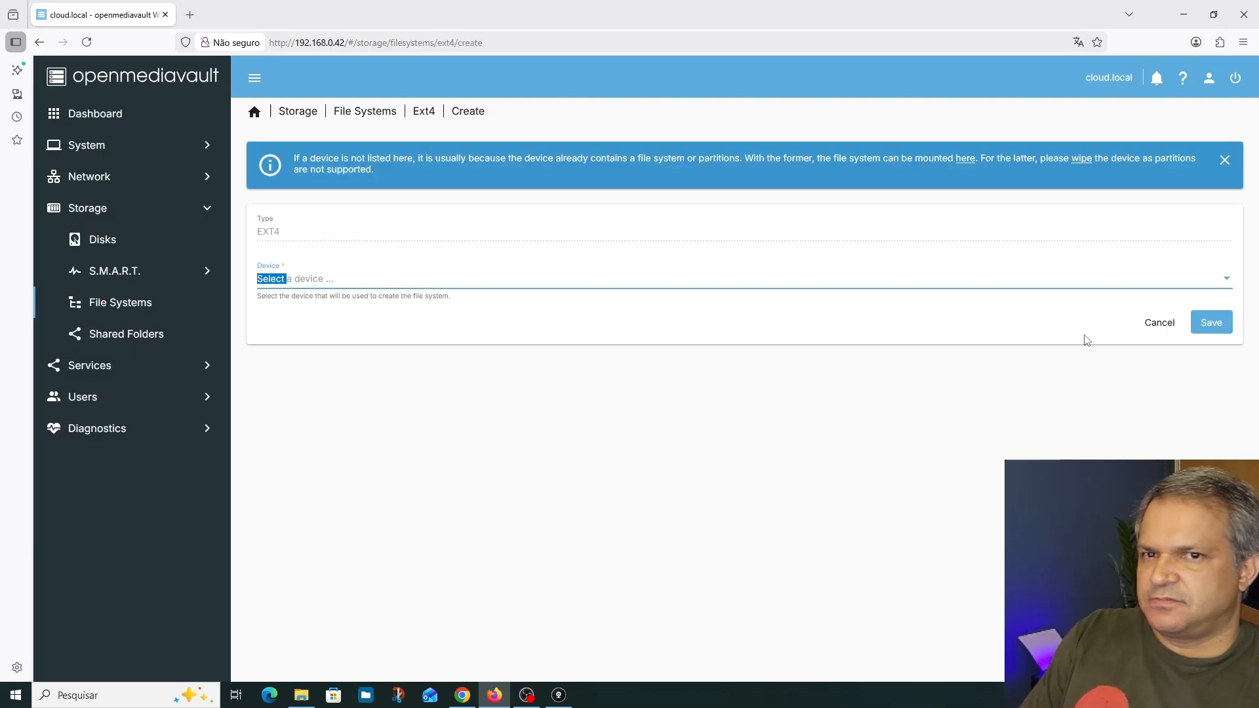
pyautogui.click(1159, 322)
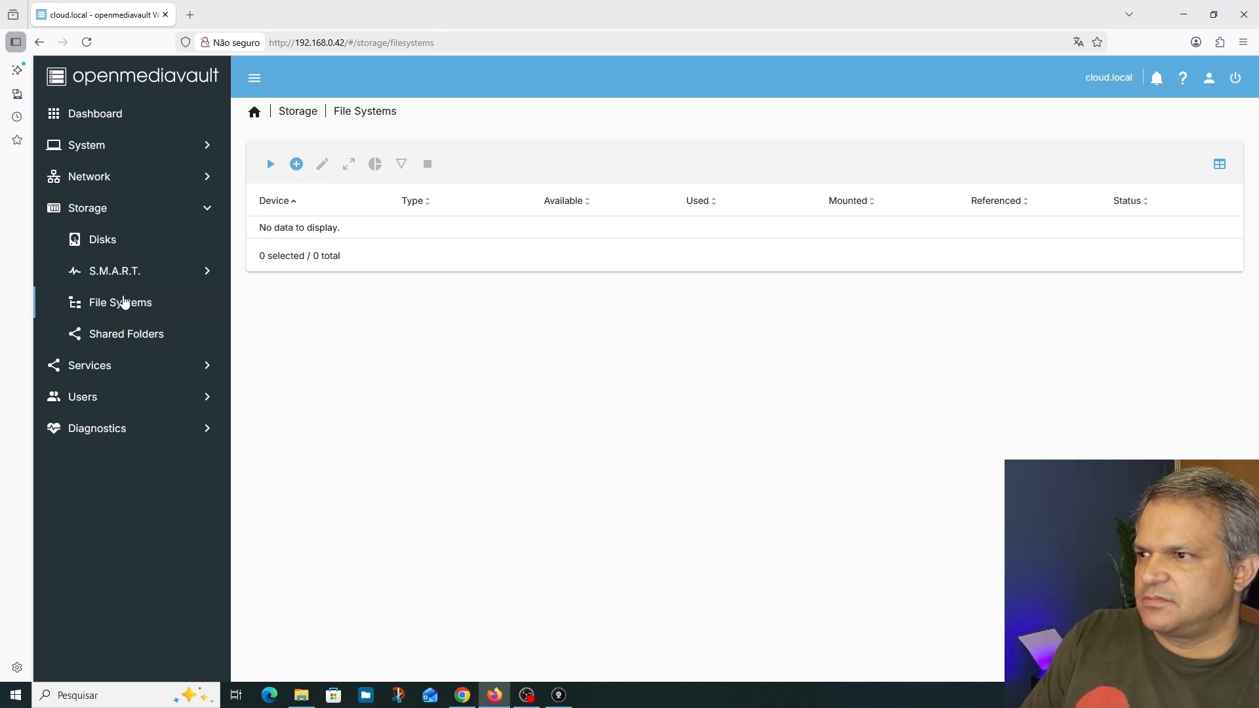
# Mount the EXT4 file system /dev/sdb1 with an 85% usage warning threshold and apply the pending configuration changes
pyautogui.click(270, 165)
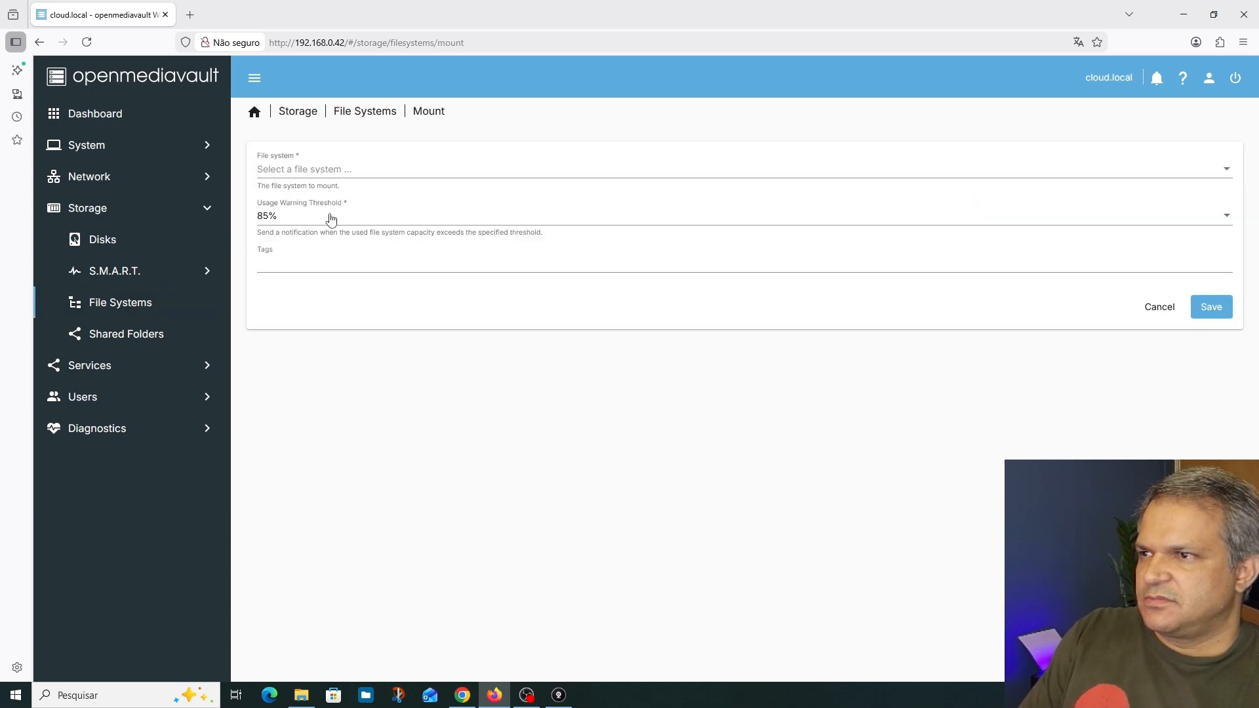
pyautogui.click(329, 172)
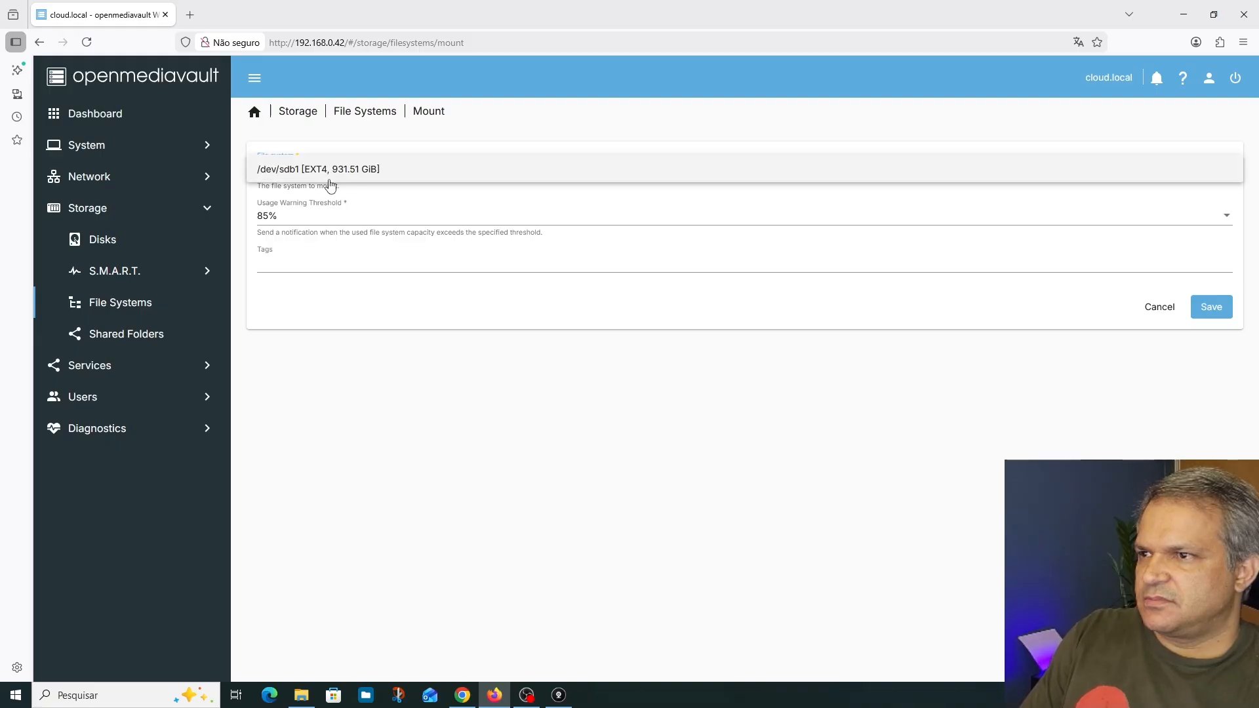
pyautogui.click(341, 176)
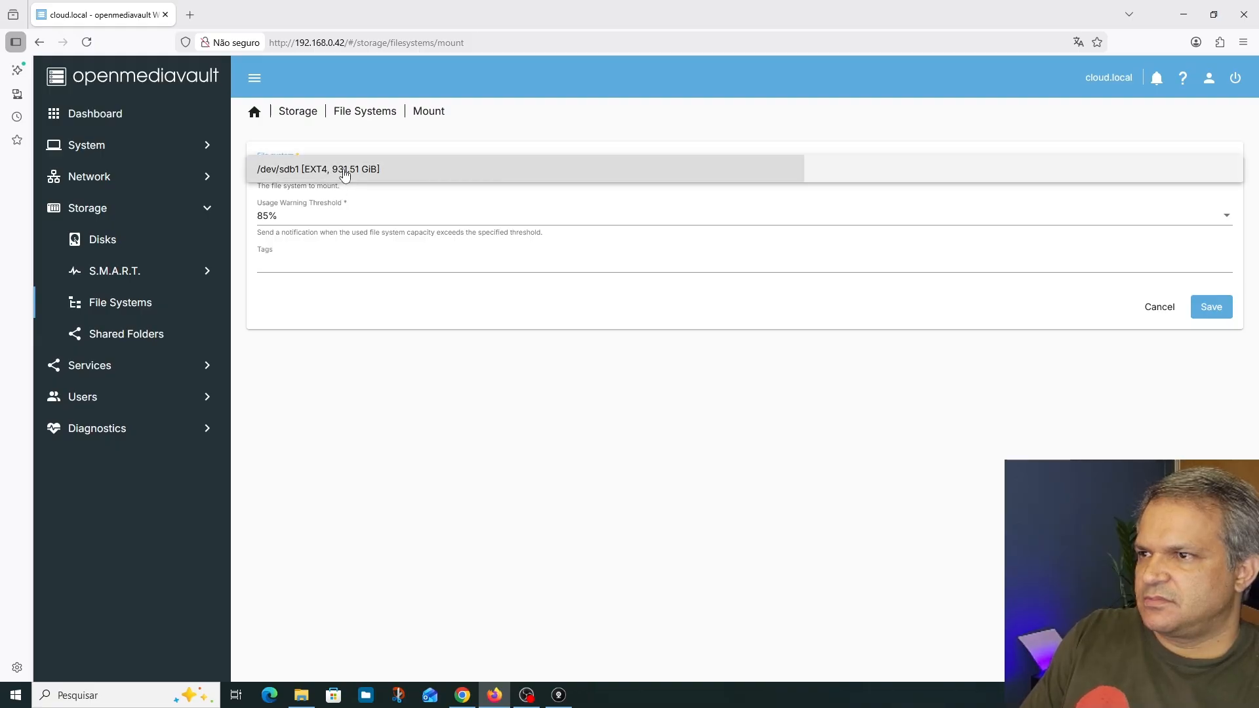
pyautogui.click(1212, 308)
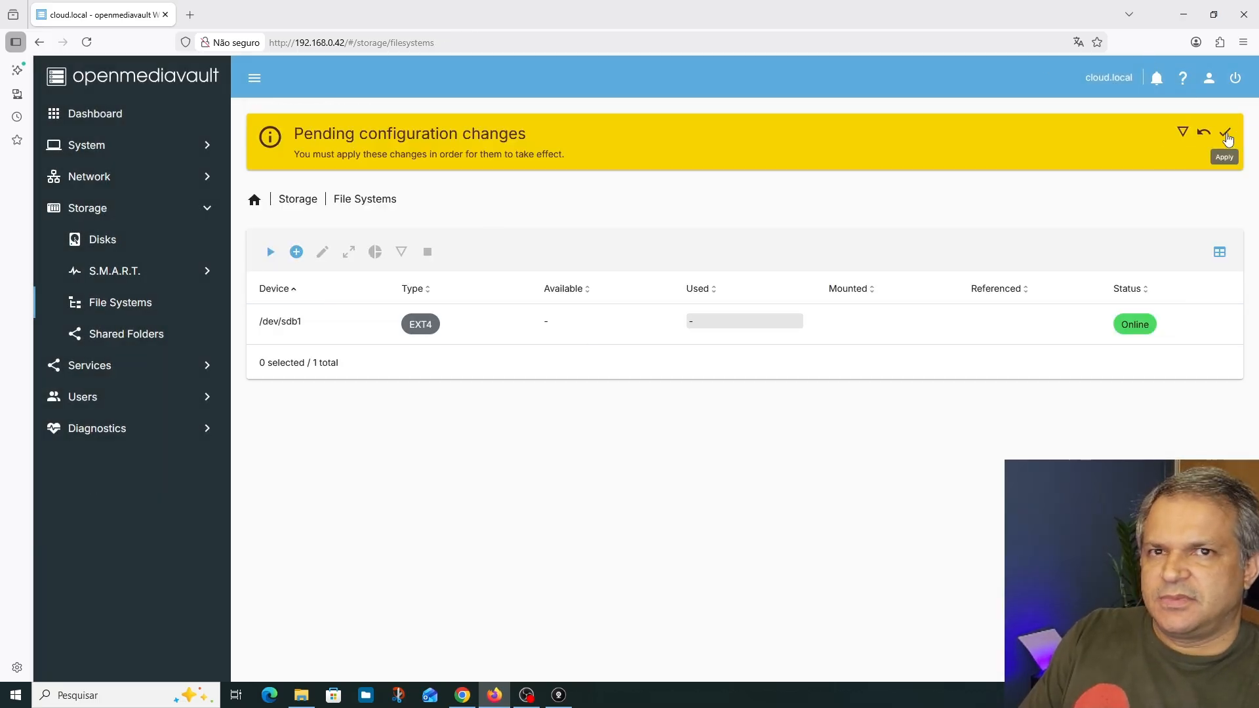
pyautogui.click(1226, 135)
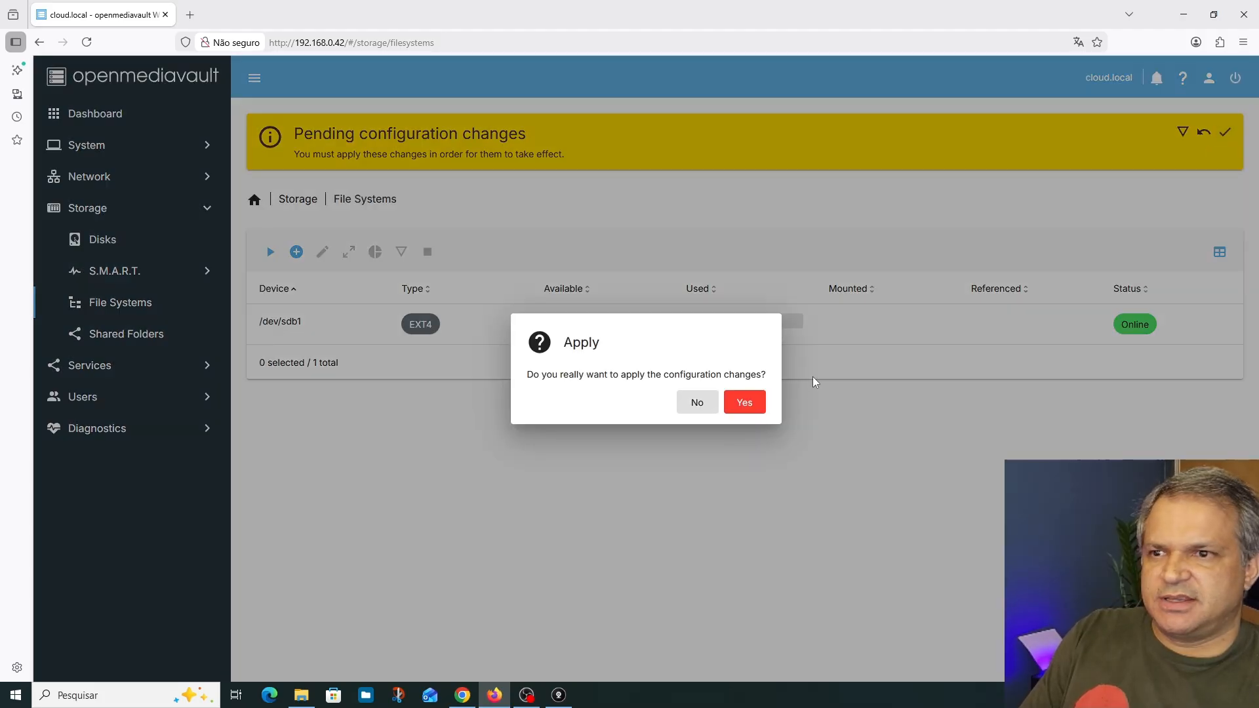
pyautogui.click(743, 410)
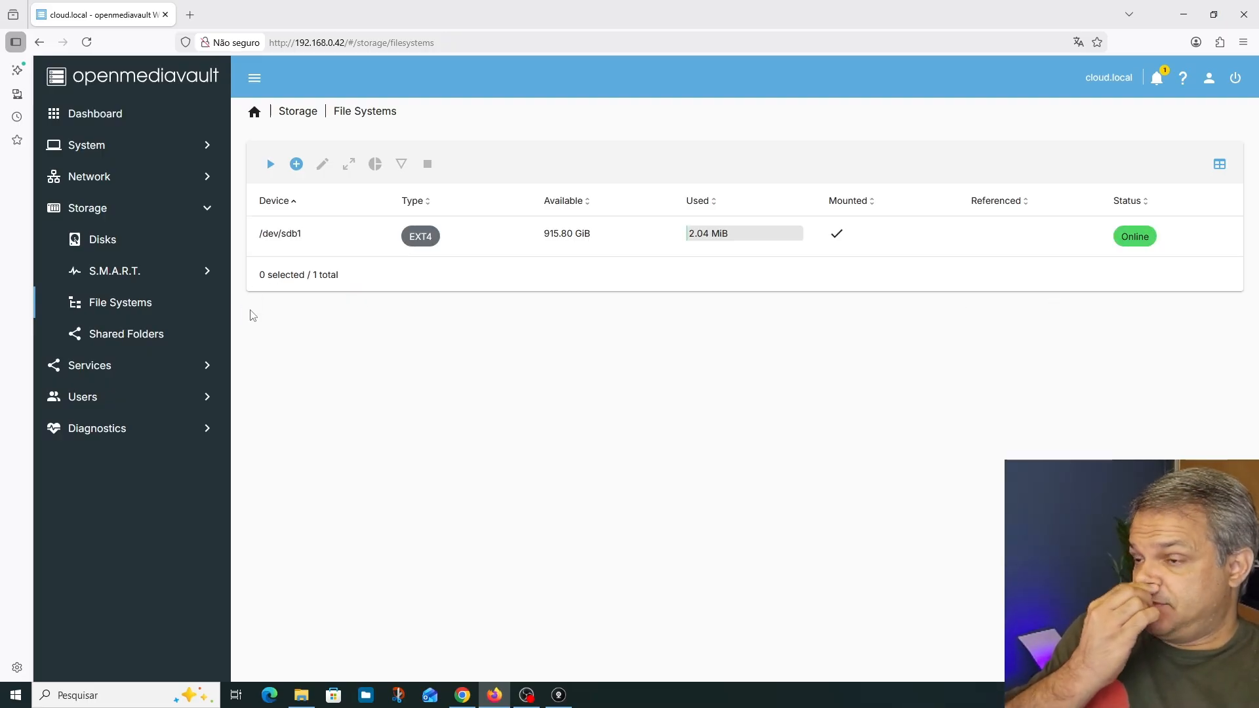
# Create a shared folder named dados on /dev/sdb1 with relative path dados/ and apply the pending configuration changes
pyautogui.click(134, 336)
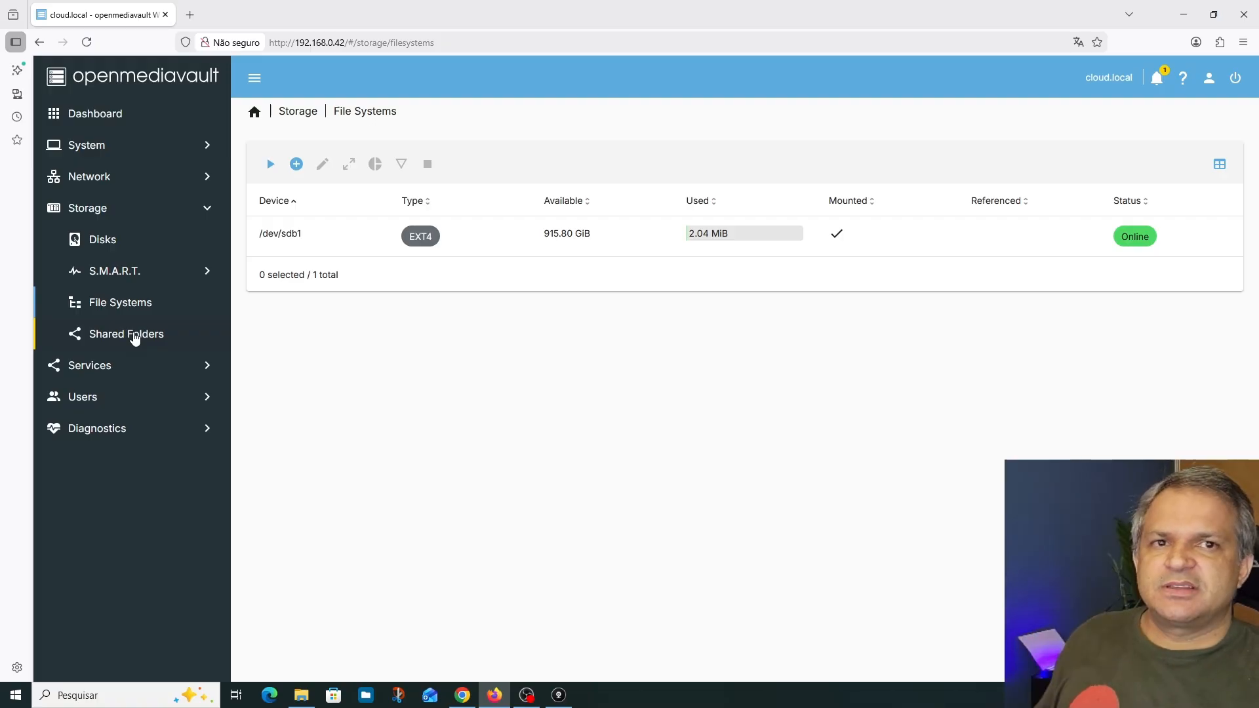
pyautogui.click(134, 336)
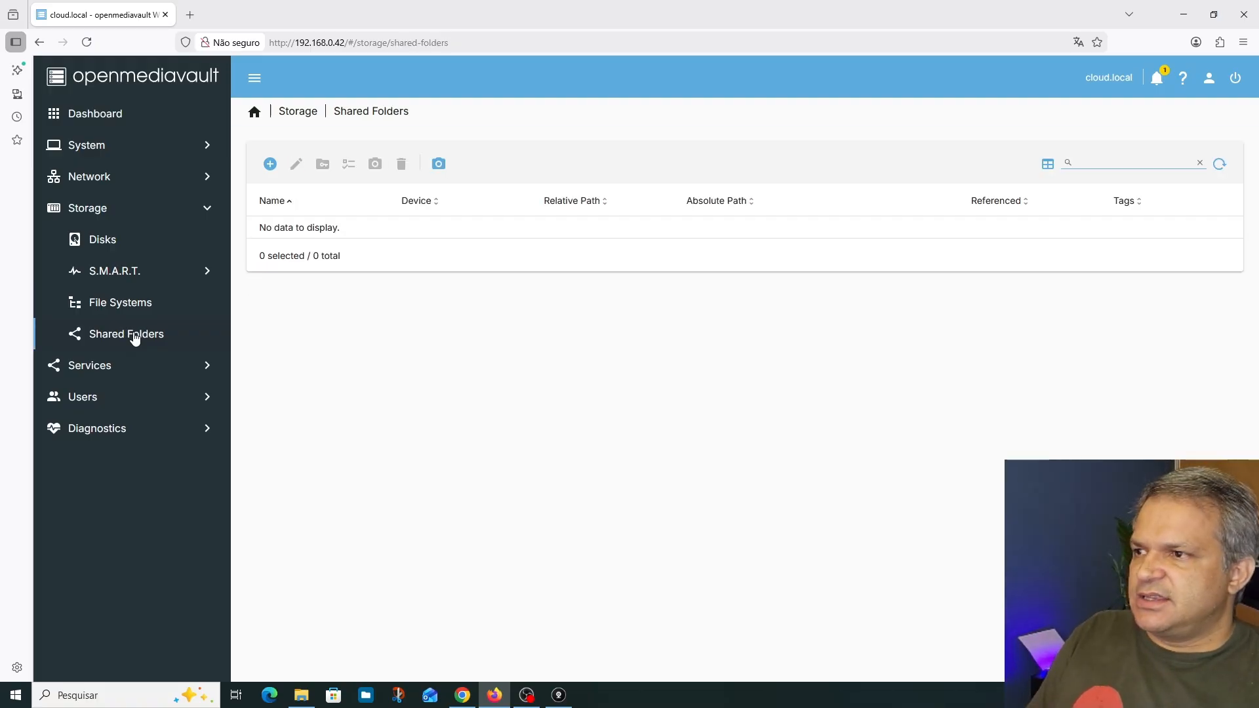
pyautogui.click(269, 165)
pyautogui.click(296, 190)
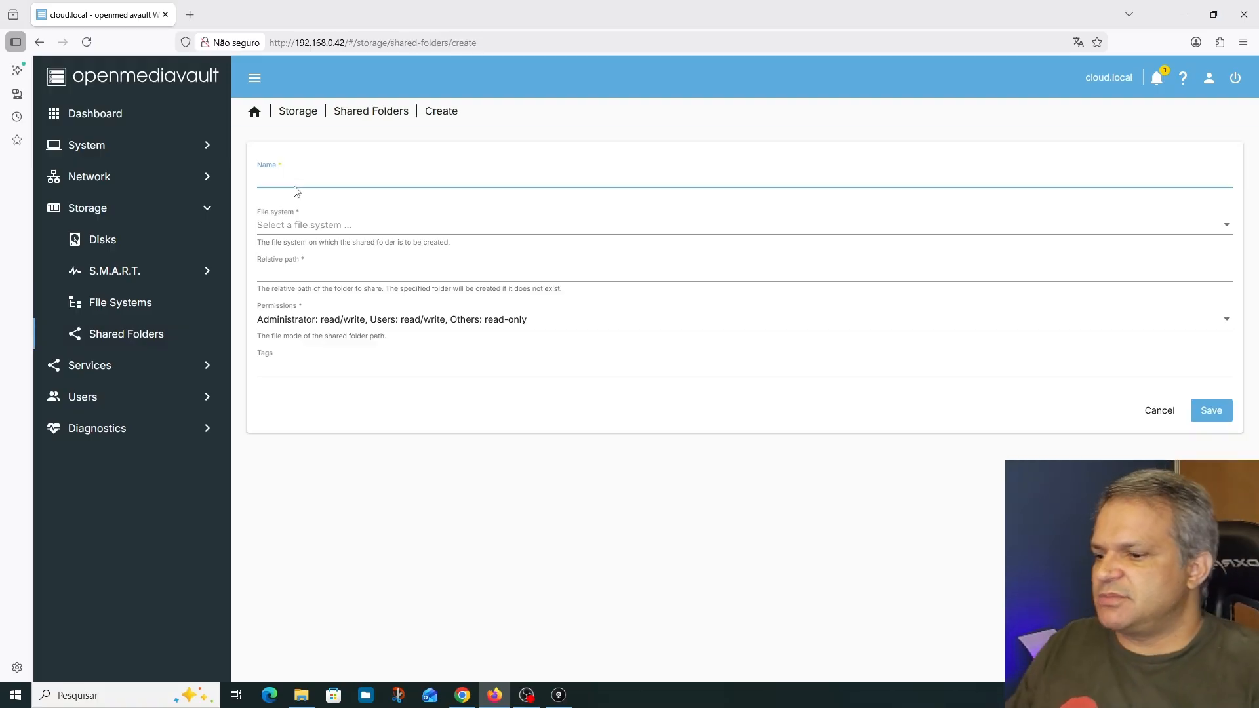
pyautogui.write('dados')
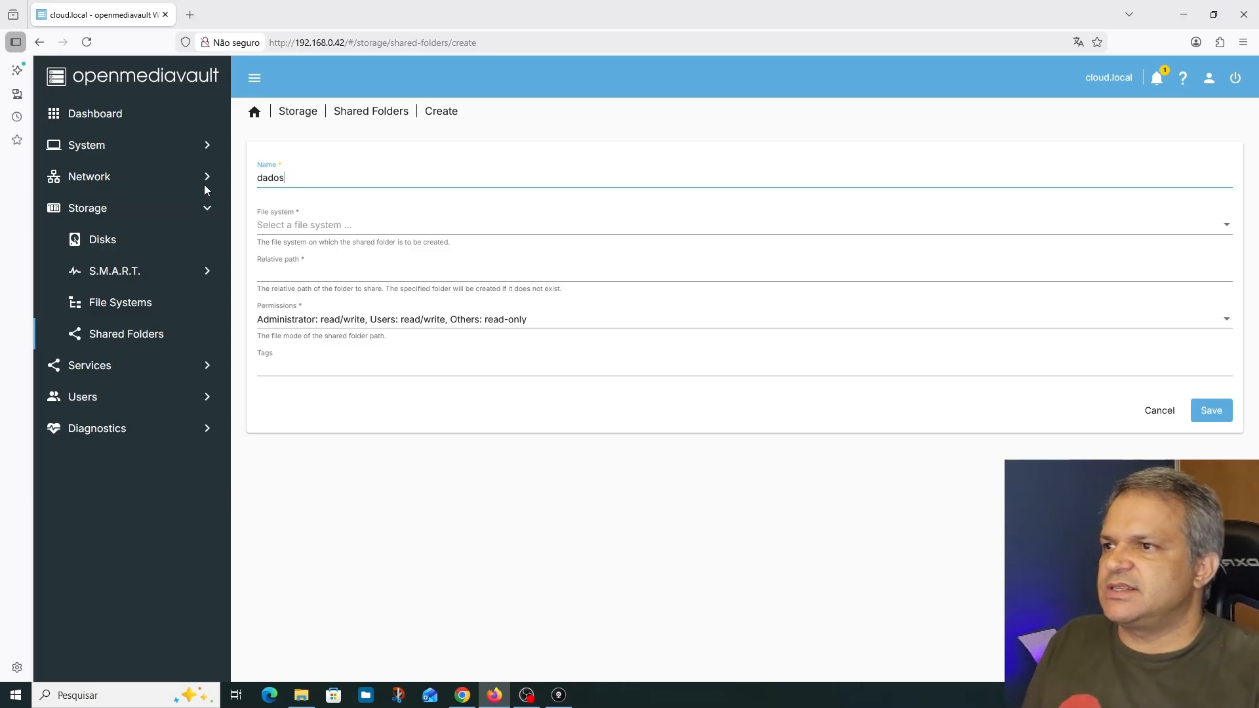
pyautogui.click(283, 227)
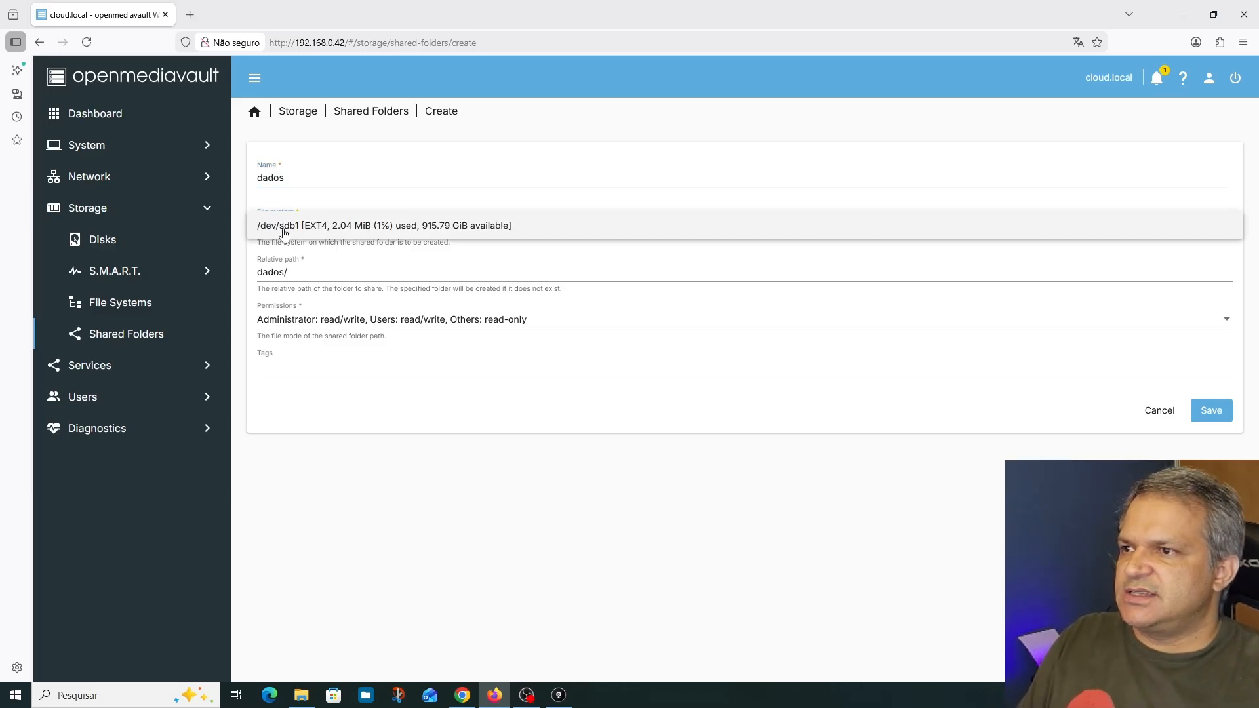
pyautogui.click(304, 227)
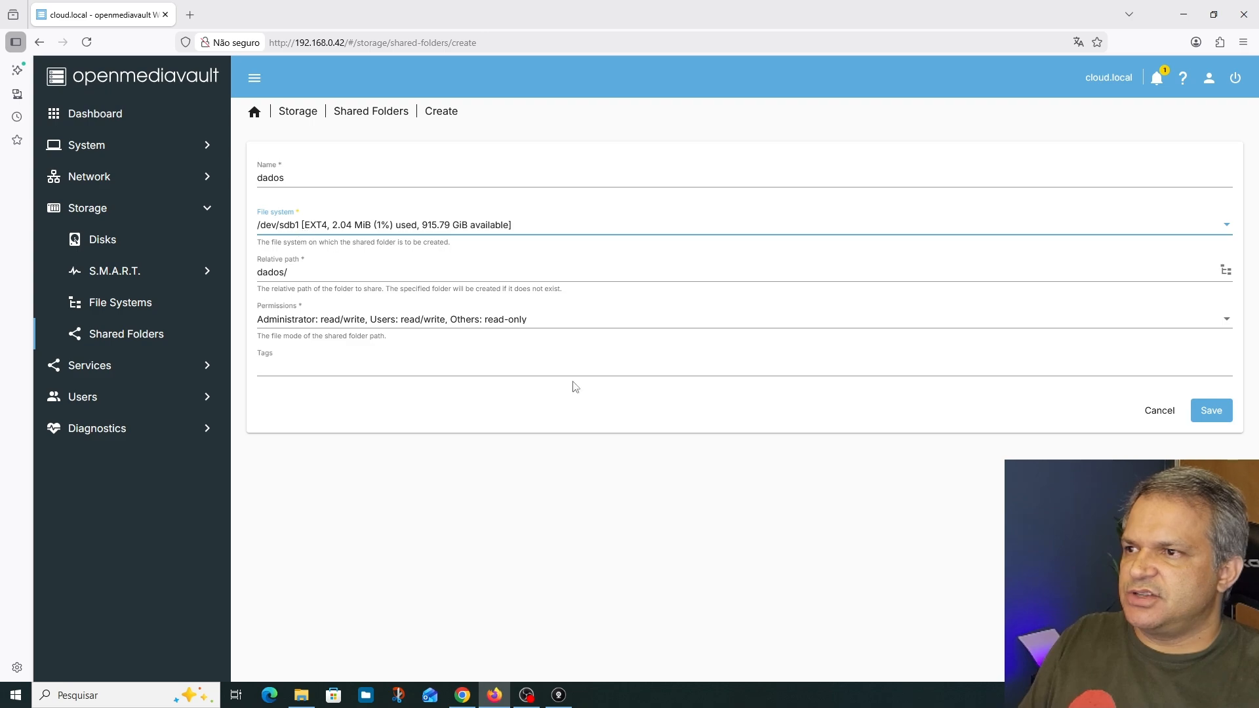
pyautogui.click(1211, 414)
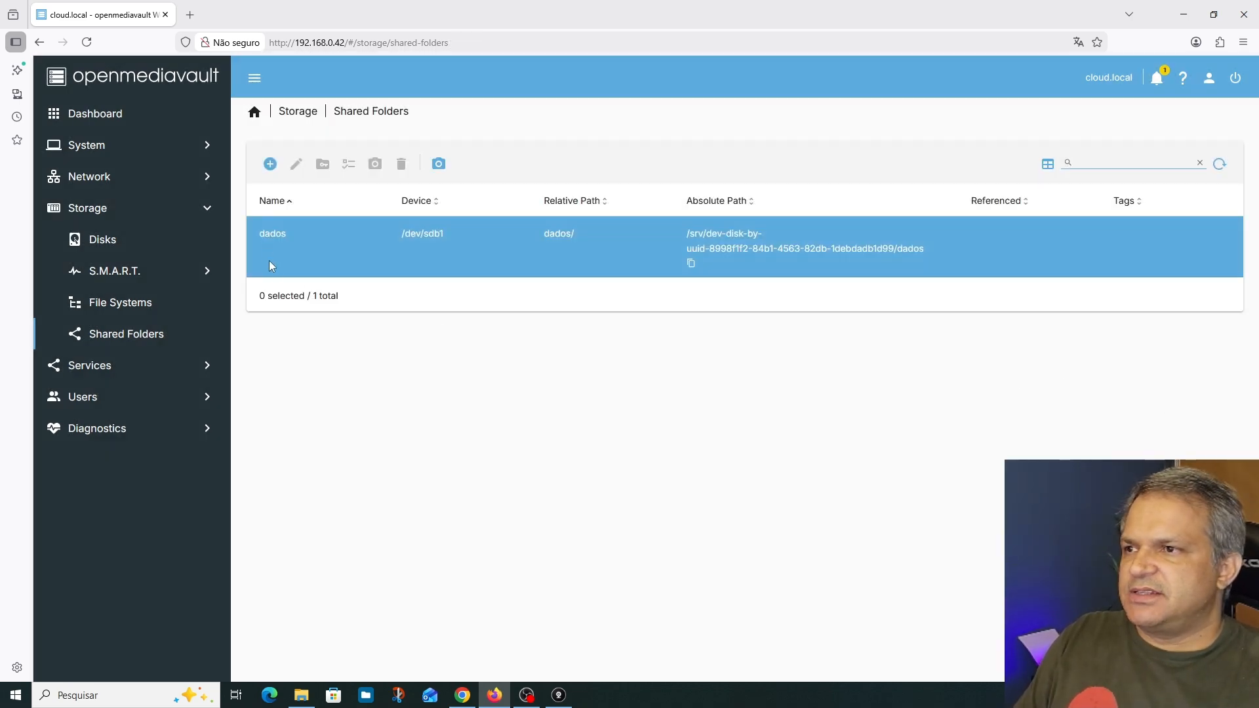
pyautogui.click(1224, 138)
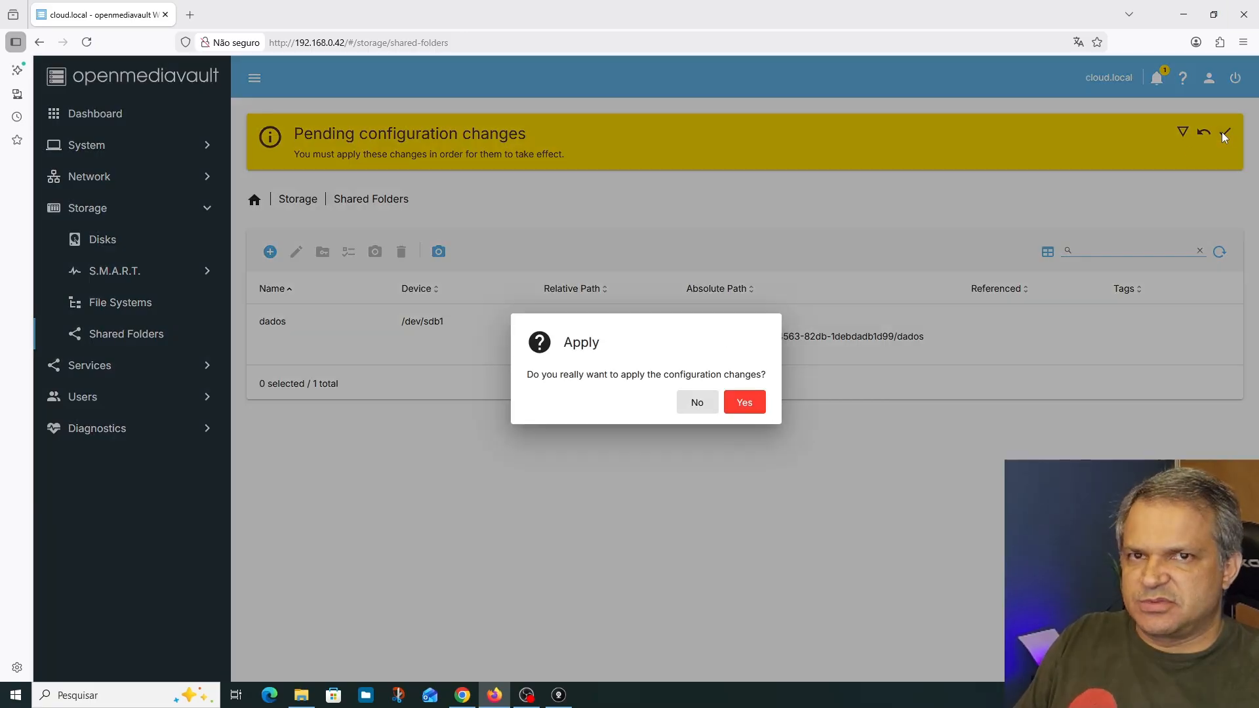
pyautogui.click(743, 404)
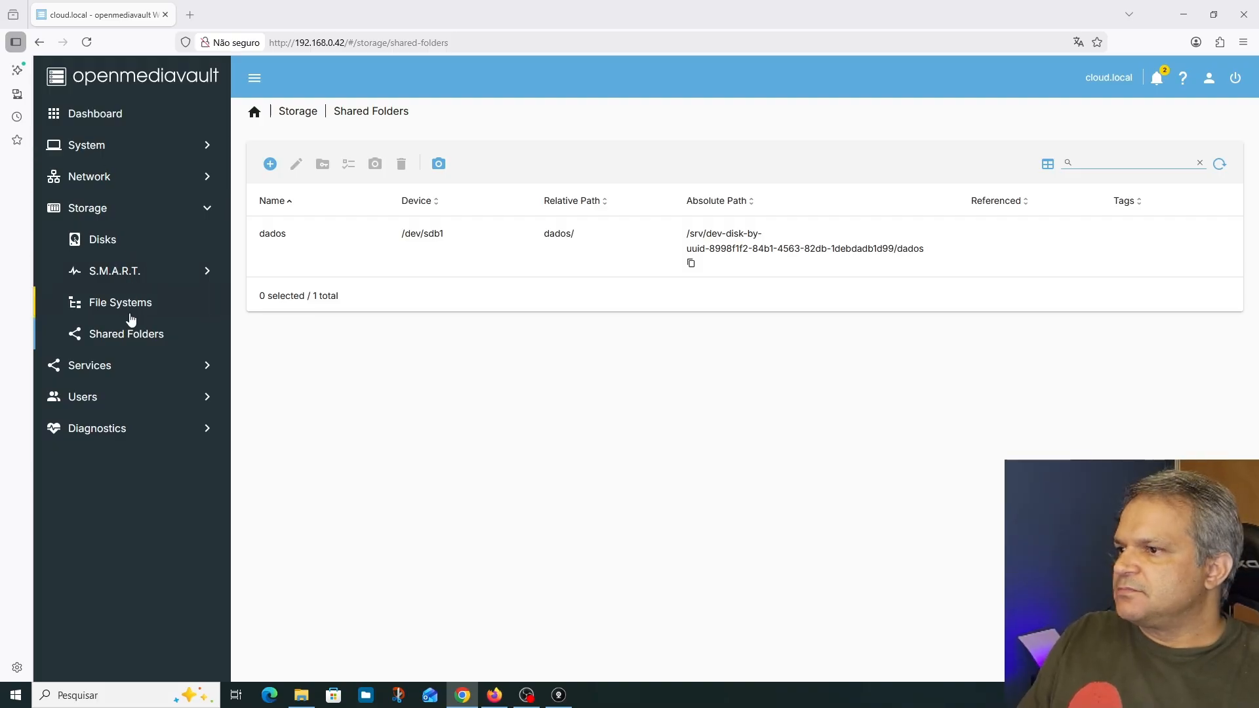
# Review the SSH service's port, root login and authentication settings, leave them without saving, and open the System section
pyautogui.click(157, 367)
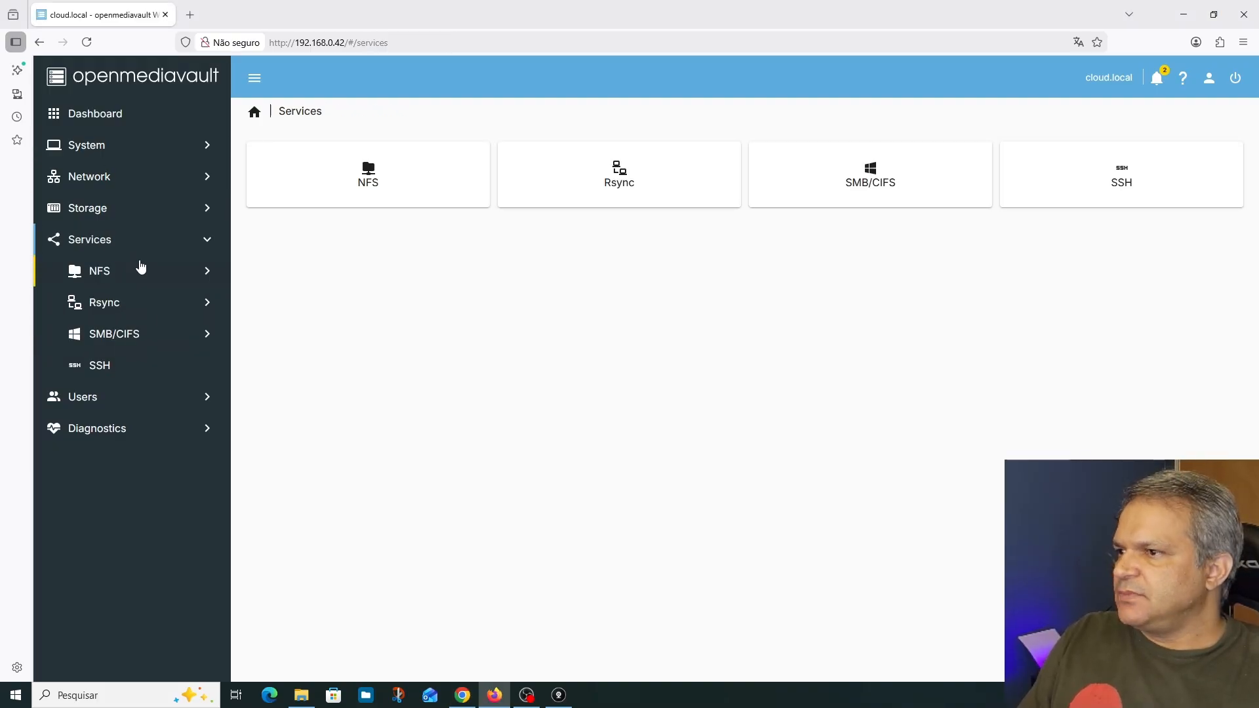
pyautogui.click(103, 363)
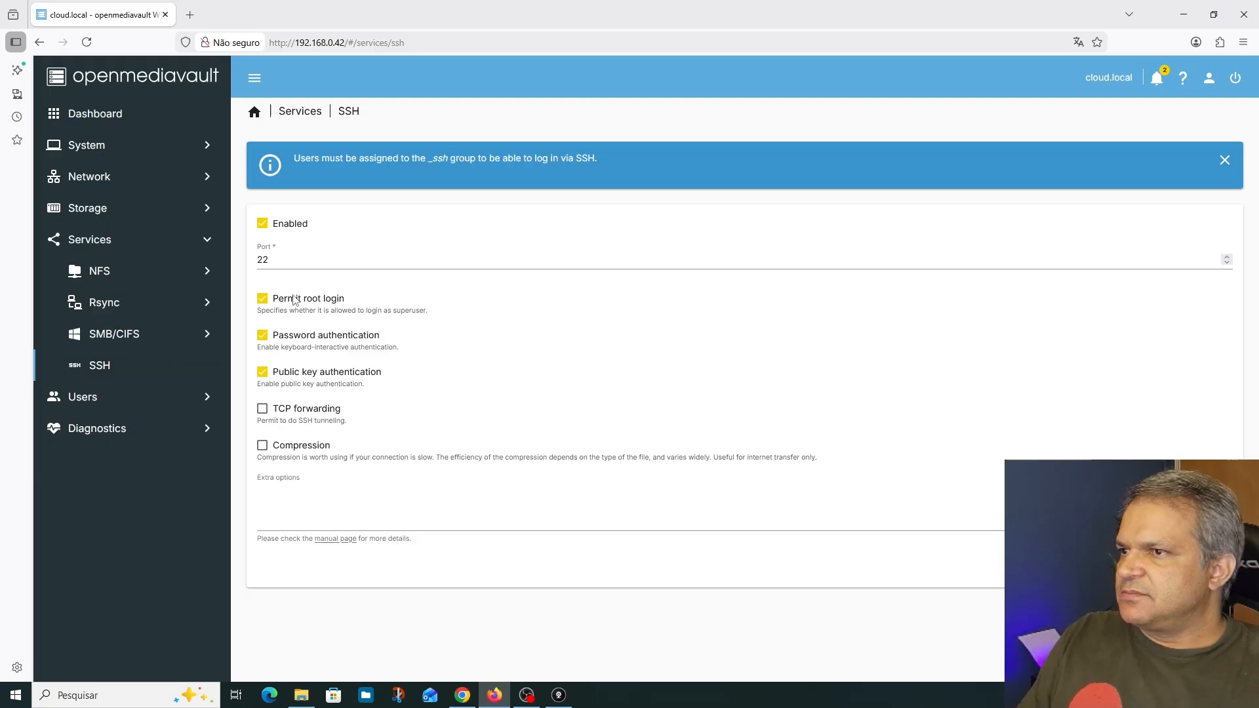
pyautogui.click(1160, 565)
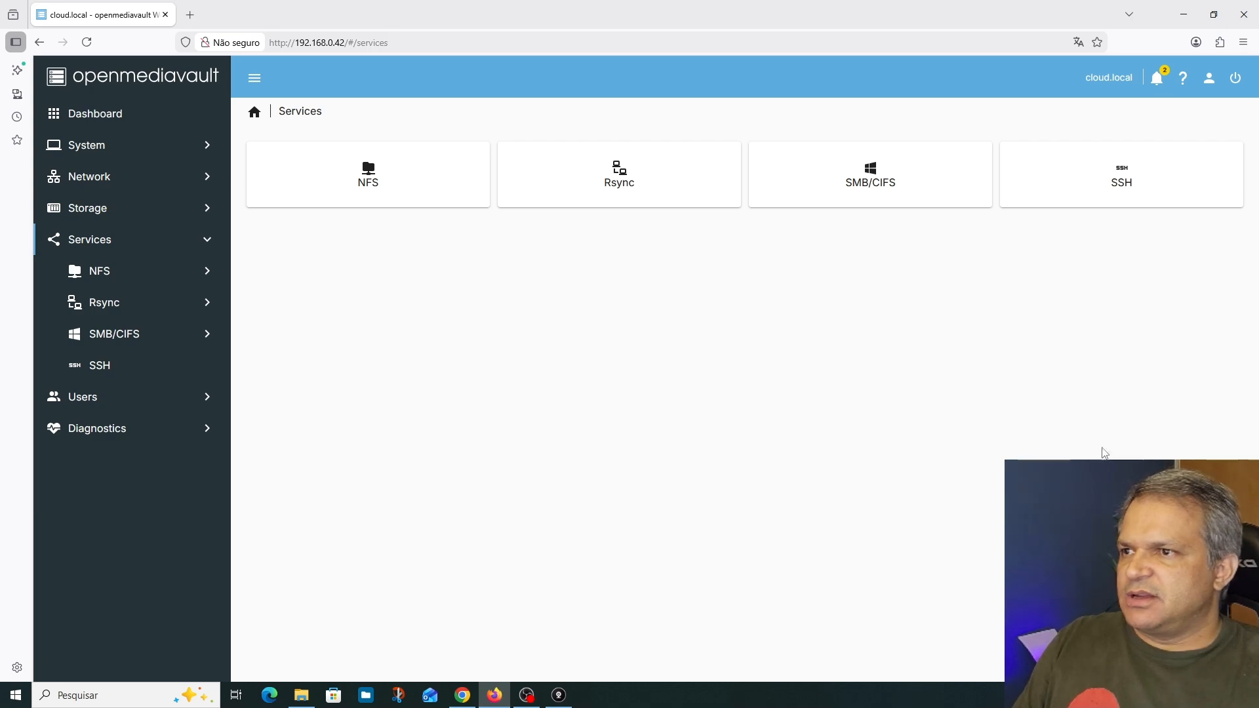
pyautogui.click(107, 151)
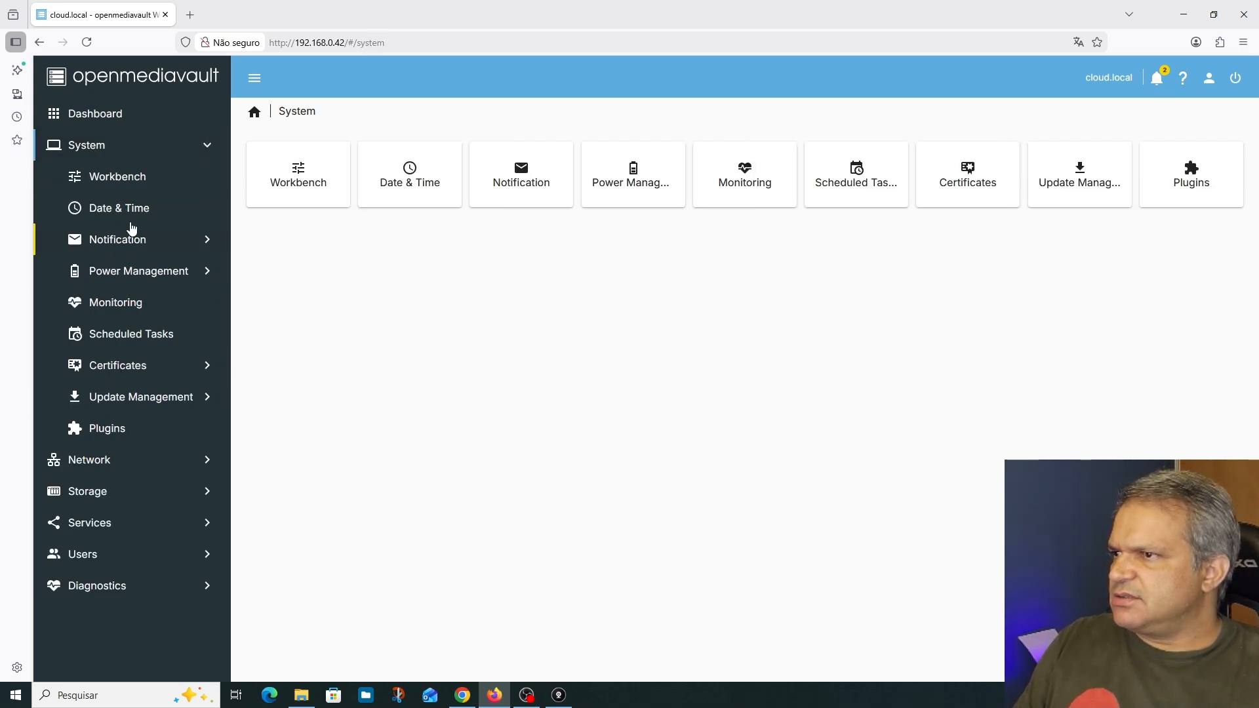
pyautogui.click(78, 696)
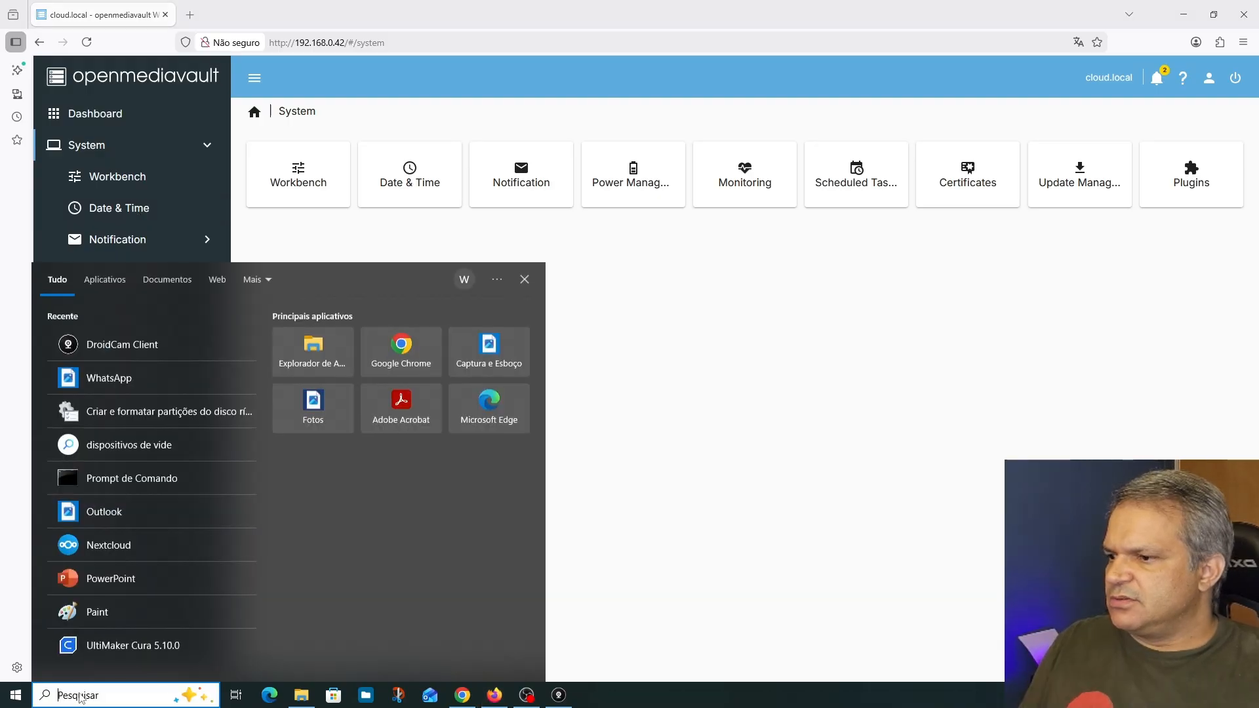
pyautogui.write('cmd')
pyautogui.press('Return')
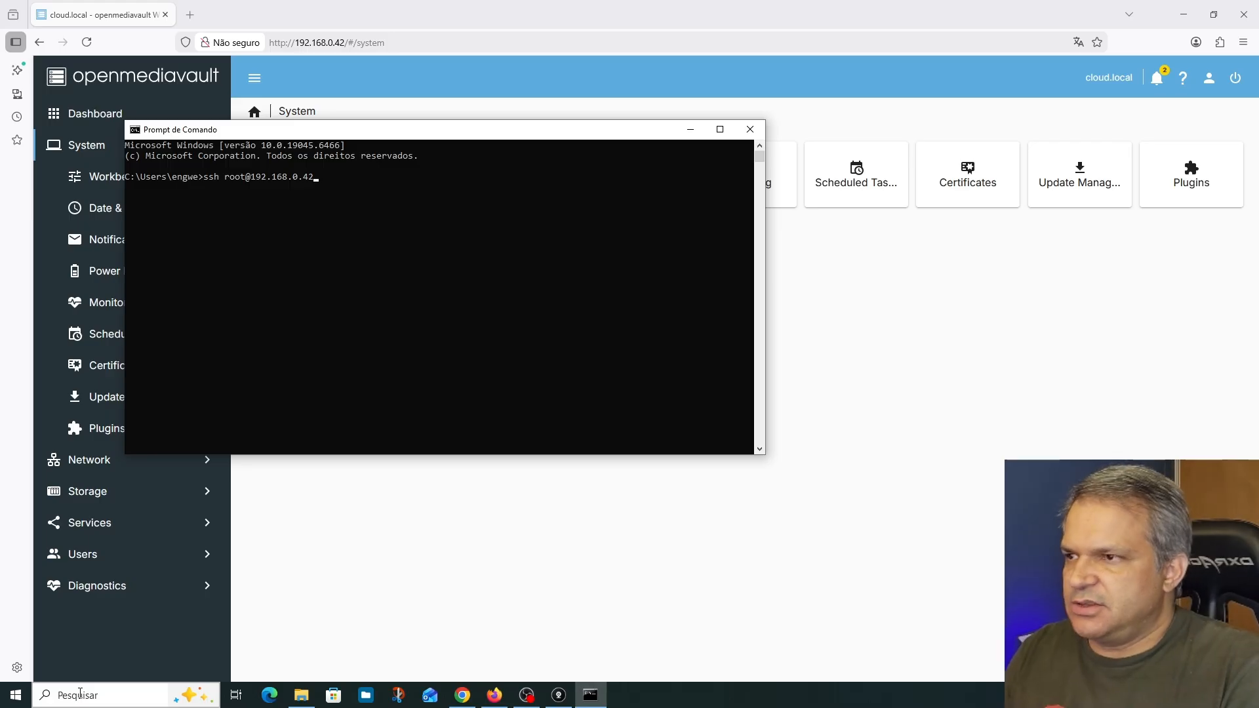
pyautogui.press('Return')
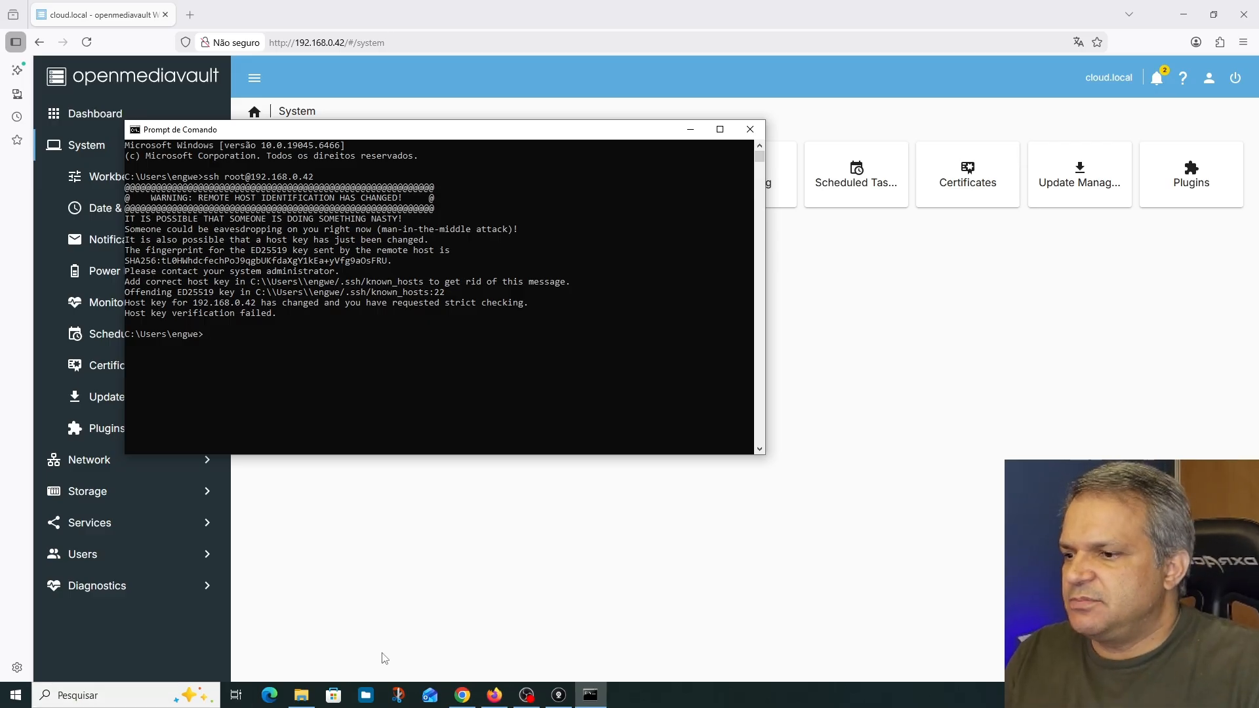
# Open the known_hosts file from the Windows user profile's .ssh folder in Notepad (Bloco de notas)
pyautogui.click(303, 701)
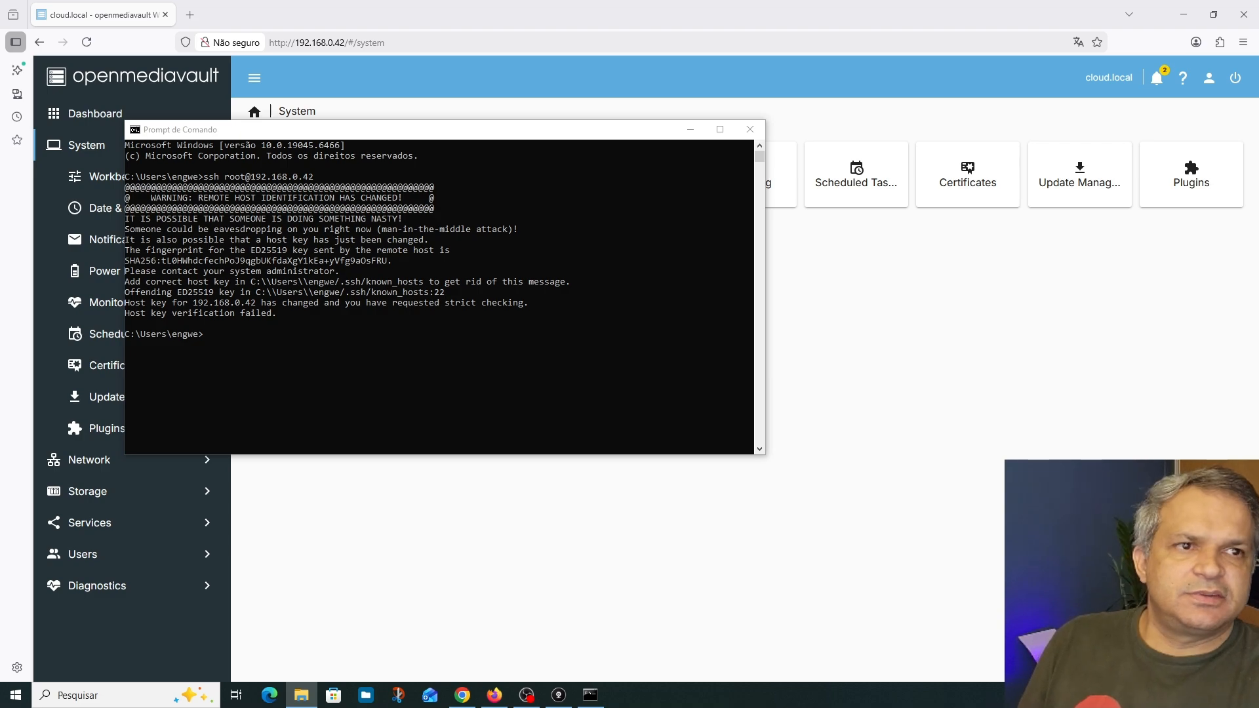
pyautogui.moveTo(1258, 123); pyautogui.dragTo(772, 123)
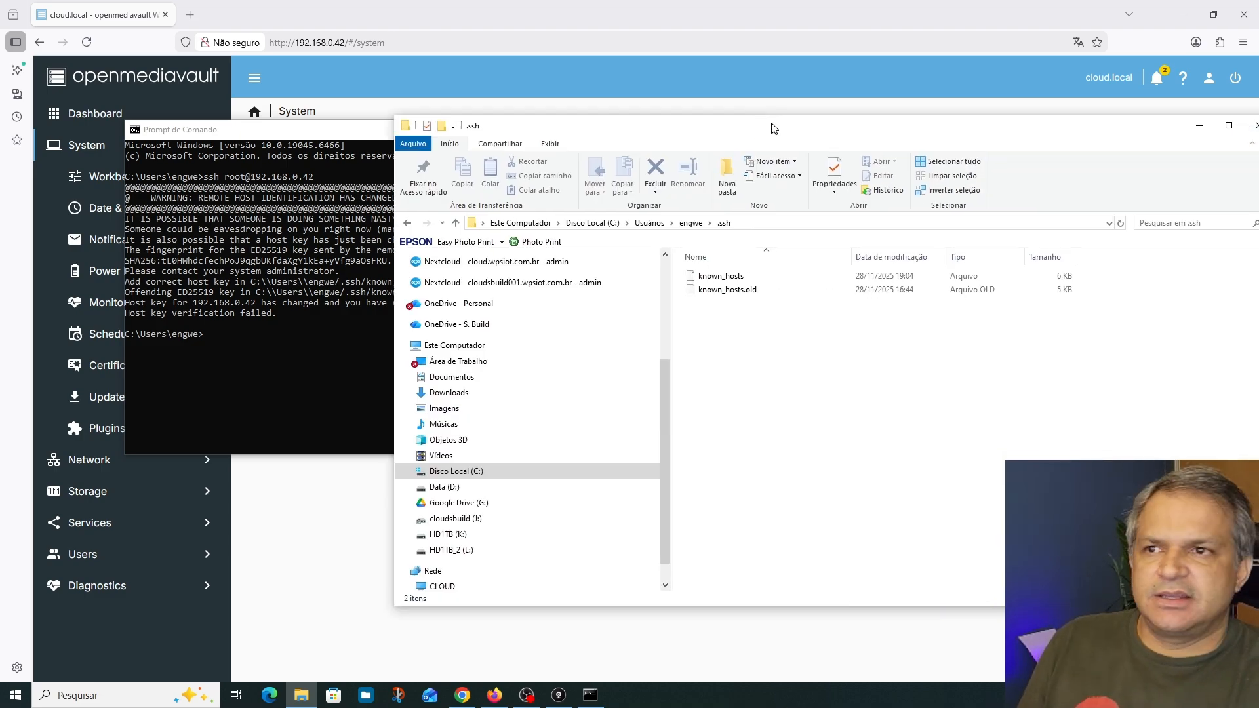
pyautogui.doubleClick(741, 277)
pyautogui.click(620, 277)
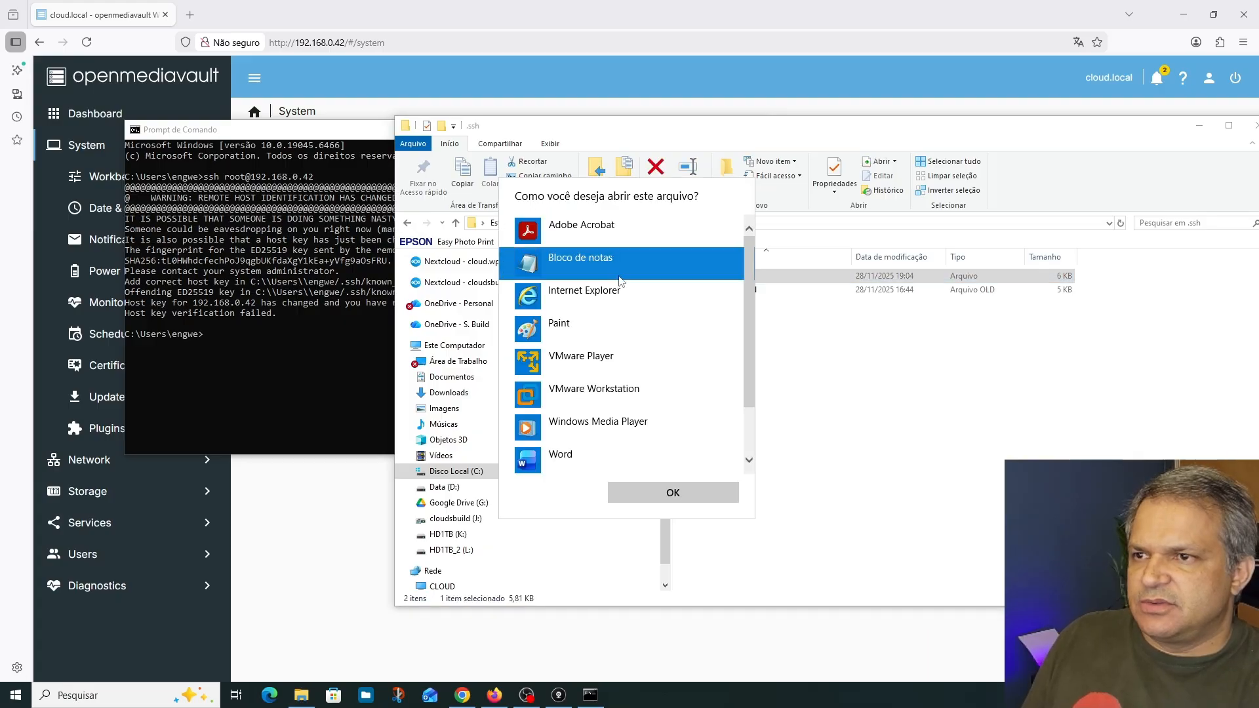
pyautogui.click(672, 492)
pyautogui.click(436, 477)
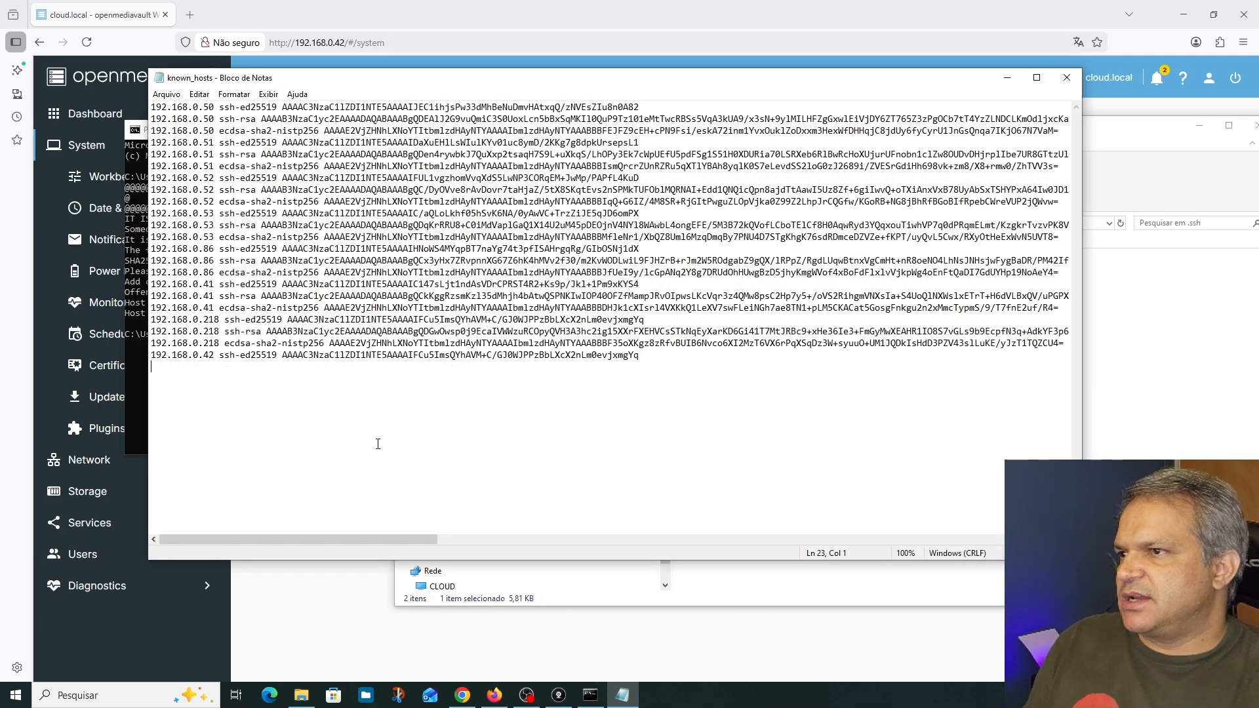
# Delete all entries from known_hosts, save the emptied file on closing, and return to the Command Prompt
pyautogui.hotkey('ctrl', 'a')
pyautogui.press('Delete')
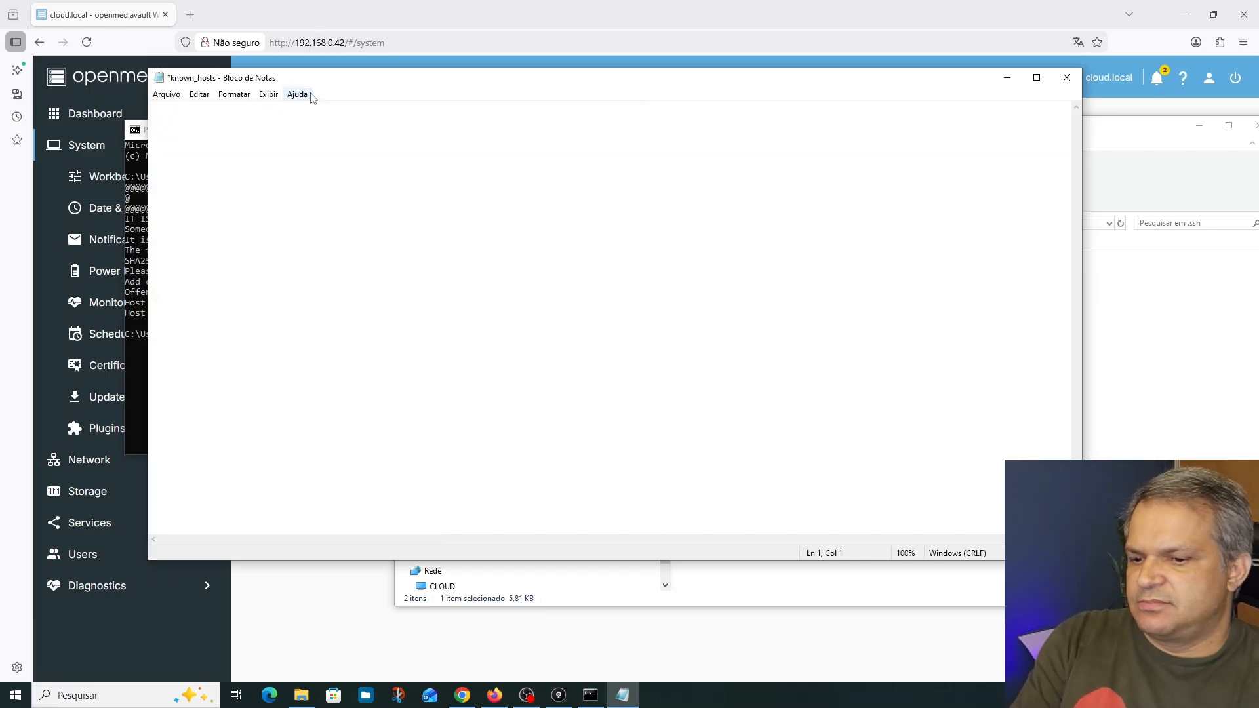
pyautogui.click(1065, 80)
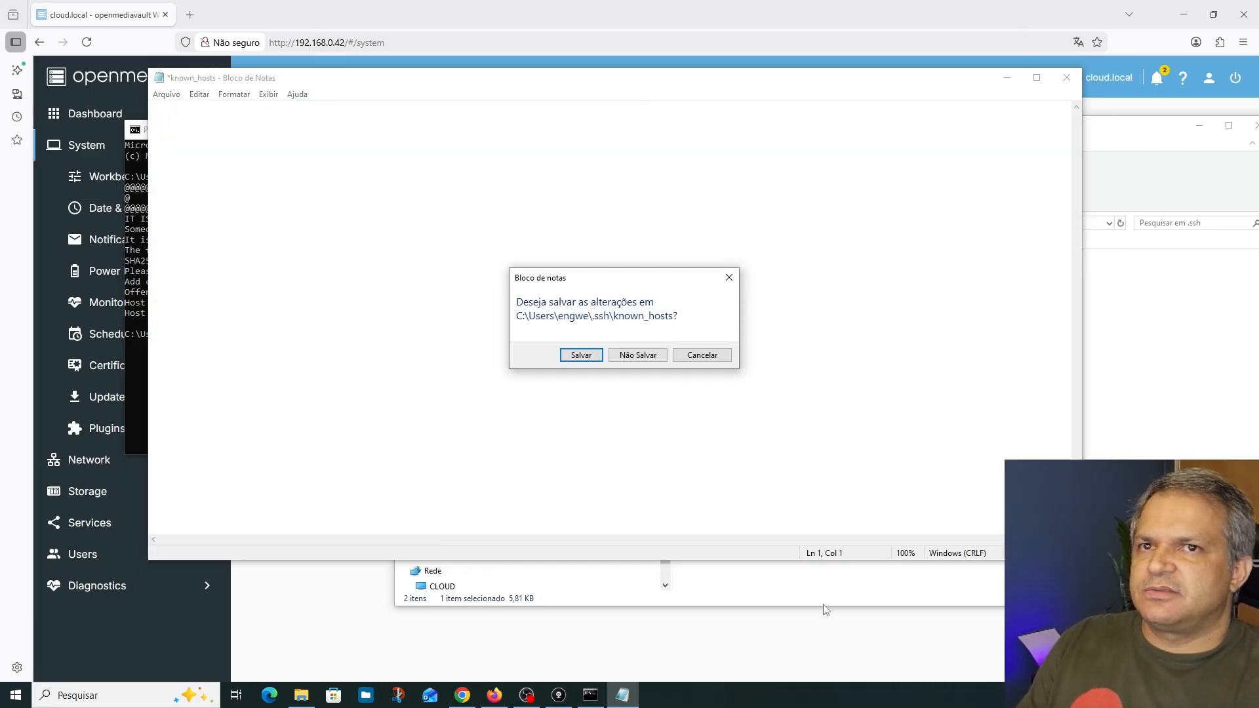
pyautogui.click(577, 355)
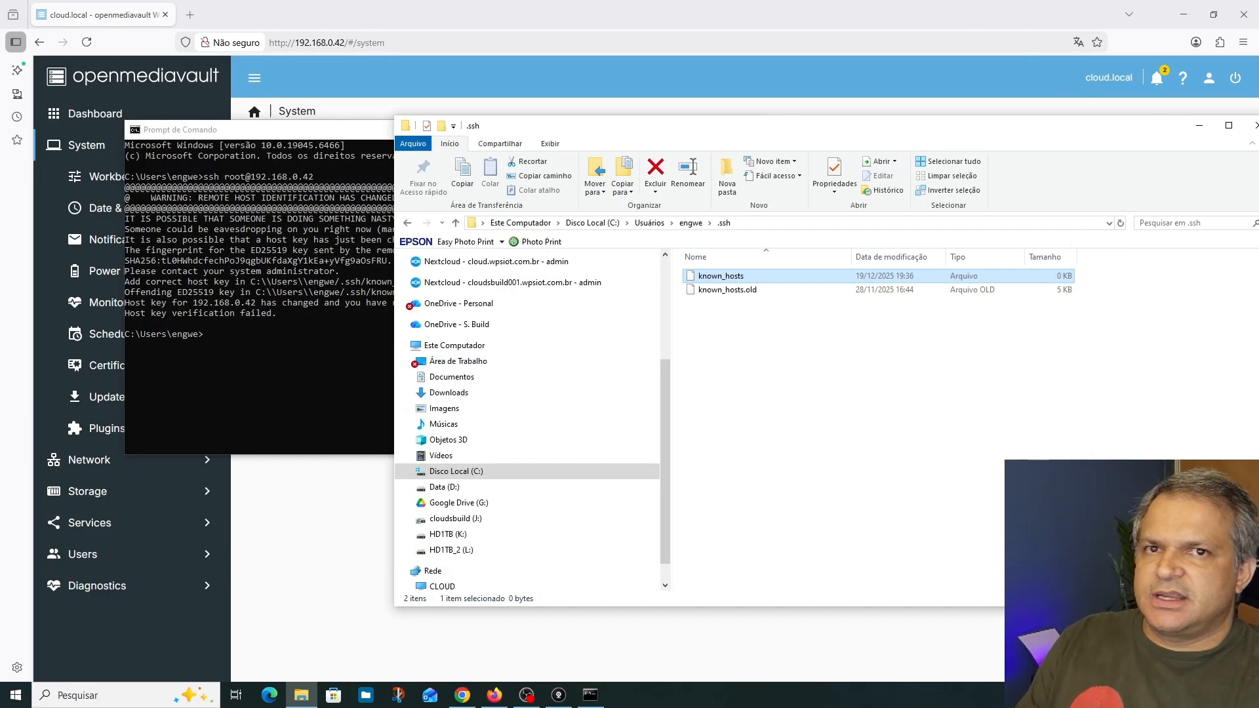
pyautogui.moveTo(1123, 131); pyautogui.dragTo(988, 157)
pyautogui.click(1121, 152)
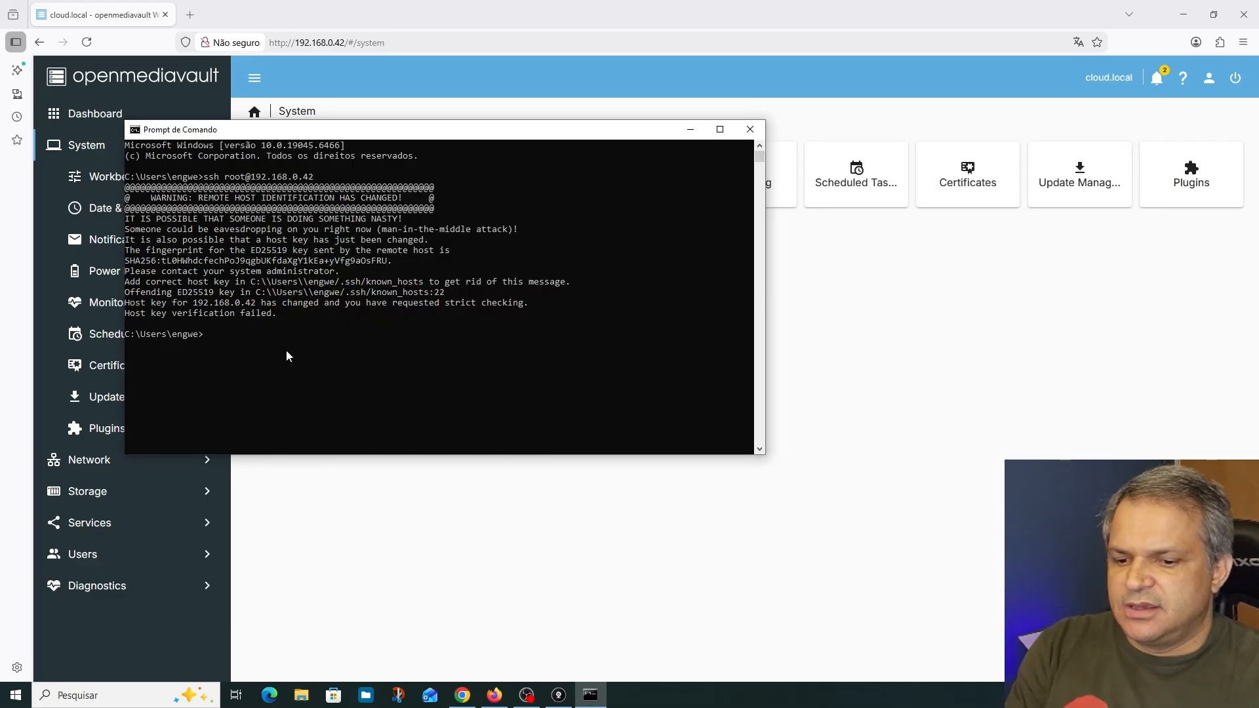
pyautogui.press('Up')
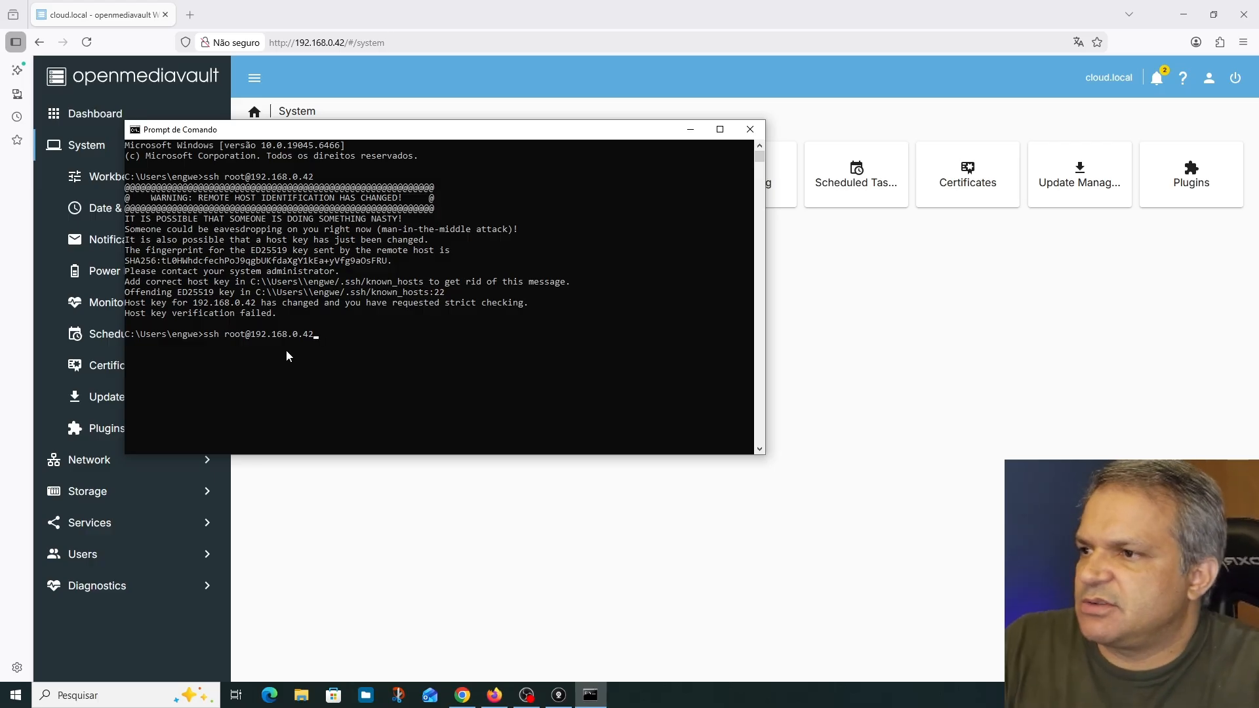
pyautogui.press('Return')
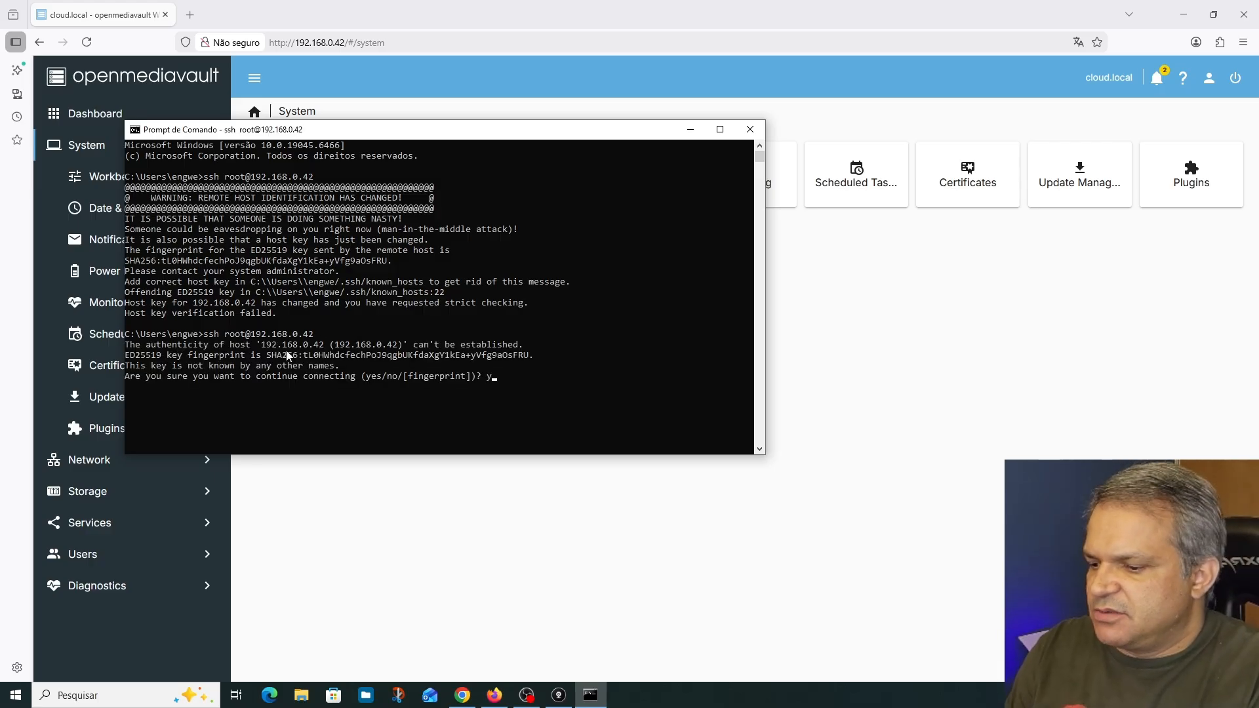
pyautogui.press('Return')
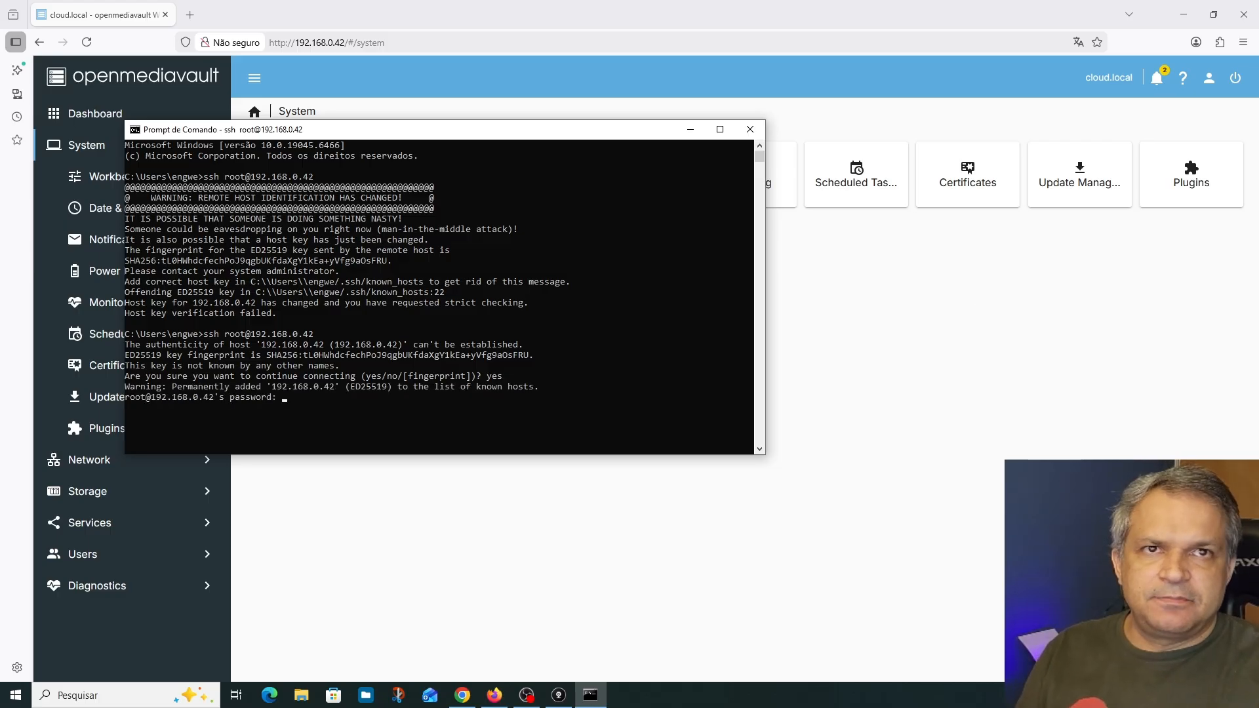
pyautogui.hotkey('alt', 'Tab')
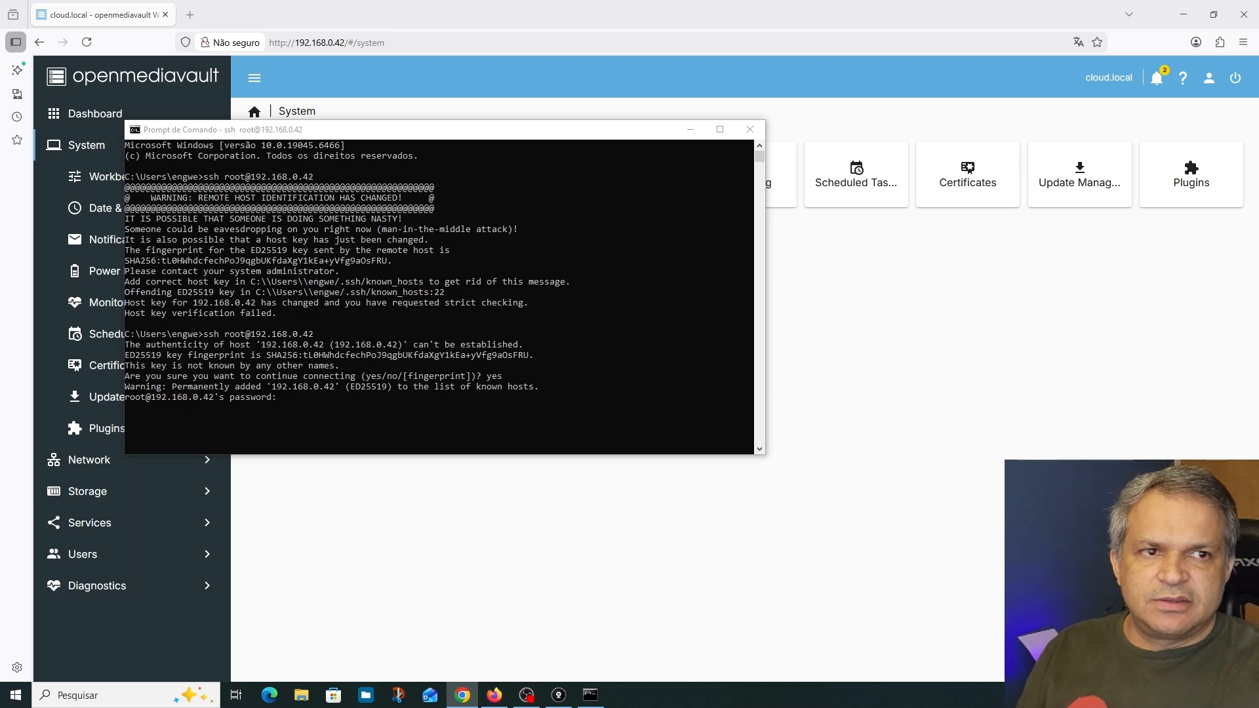
pyautogui.click(283, 401)
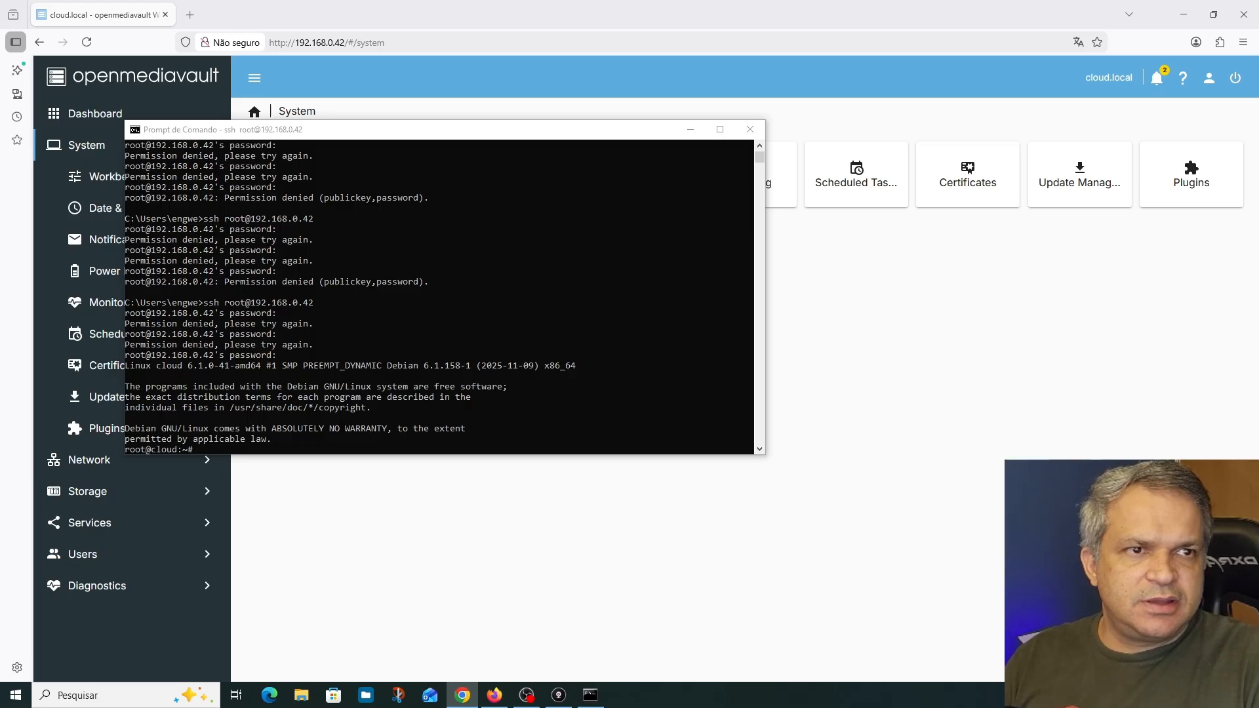
# Open wiki.omv-extras.org in a new Firefox tab and copy the wget quick-installation command for omv-extras
pyautogui.click(190, 14)
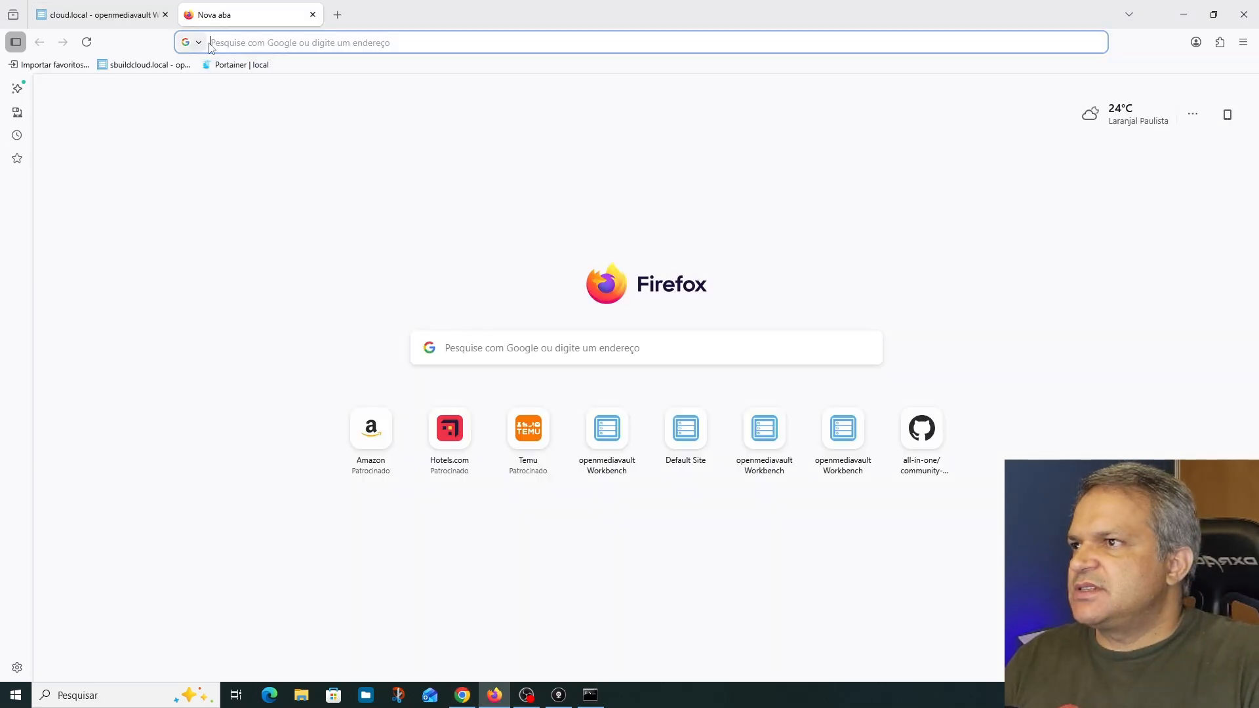
pyautogui.write('http://wiki.omv-extras.org/')
pyautogui.press('Return')
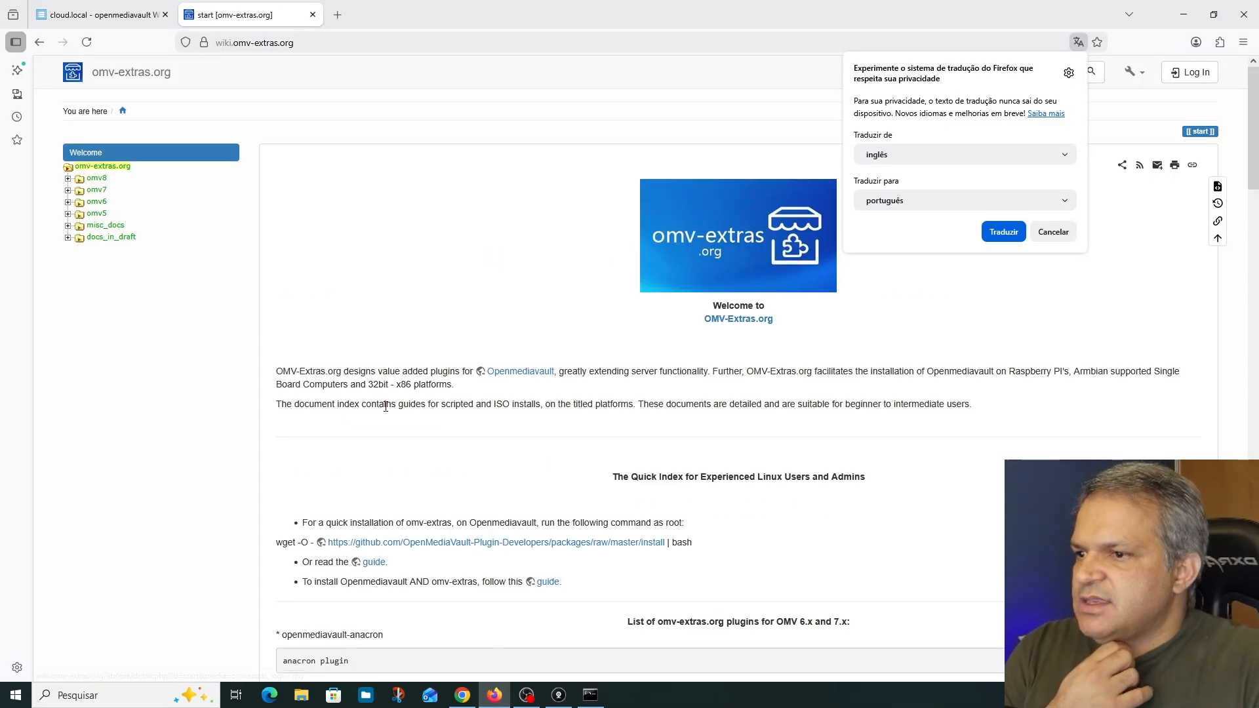
pyautogui.scroll(-3, 525, 411)
pyautogui.click(693, 341)
pyautogui.moveTo(694, 341); pyautogui.dragTo(258, 343)
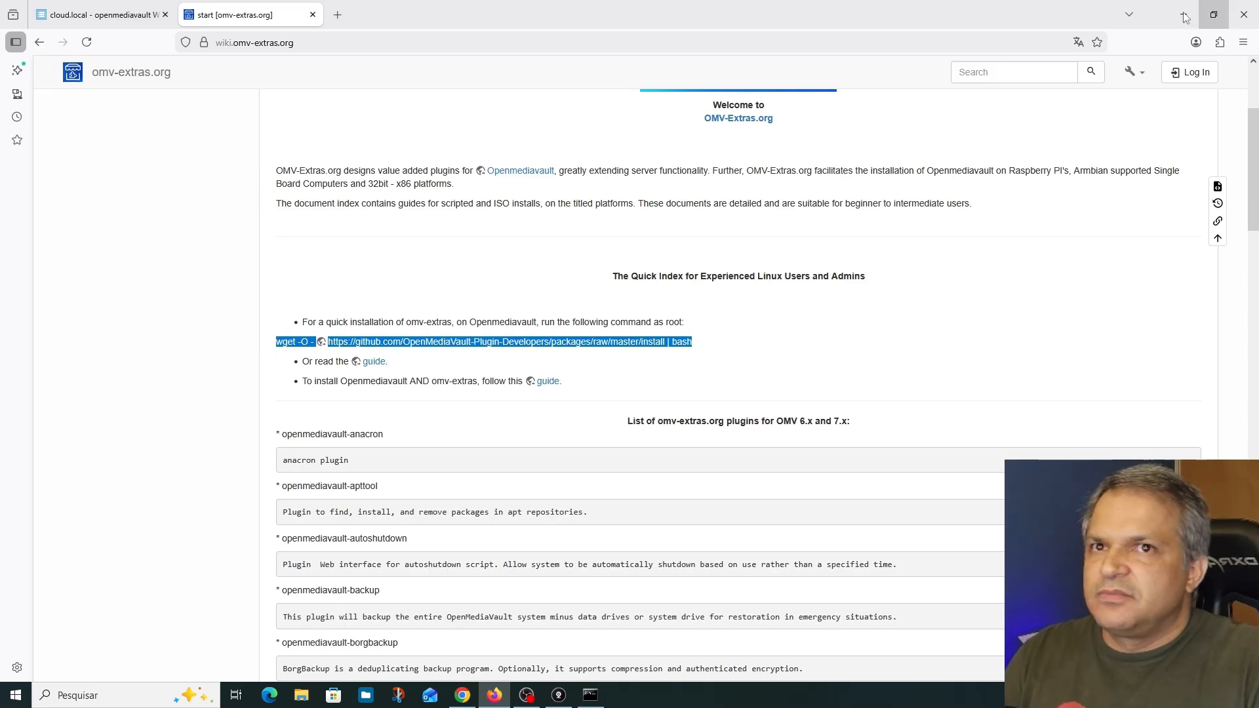
pyautogui.click(98, 14)
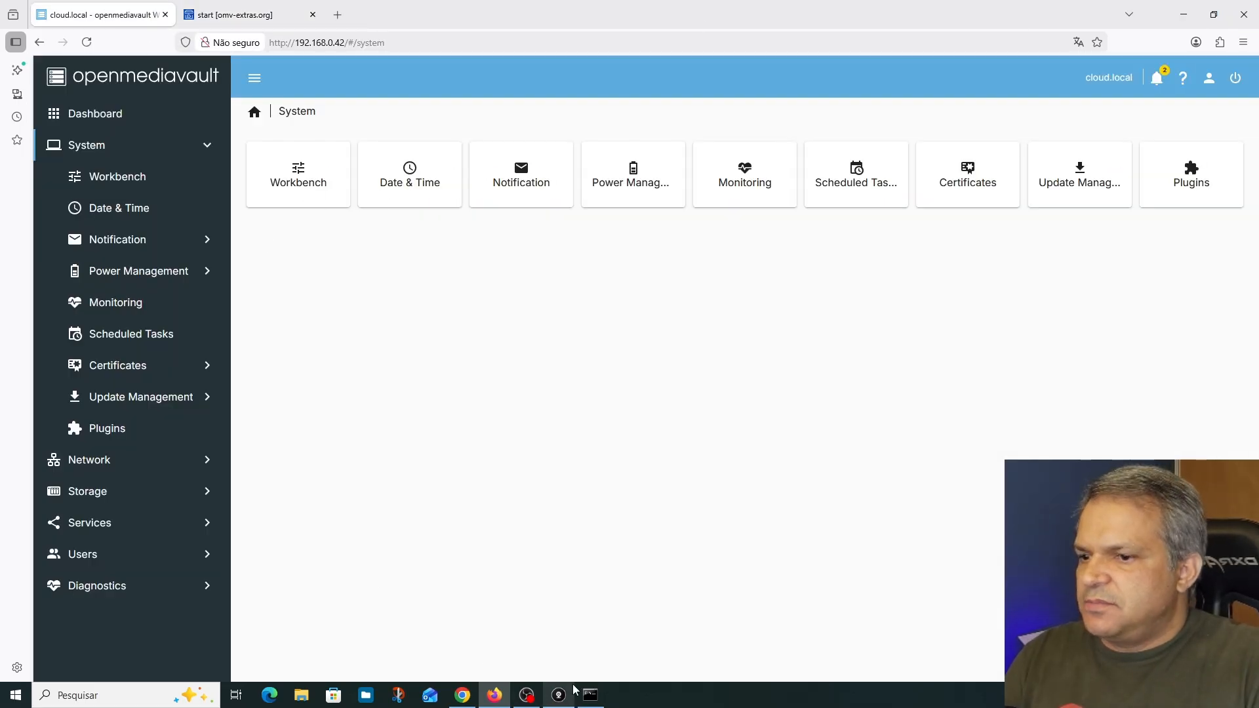
pyautogui.click(590, 695)
pyautogui.rightClick(249, 455)
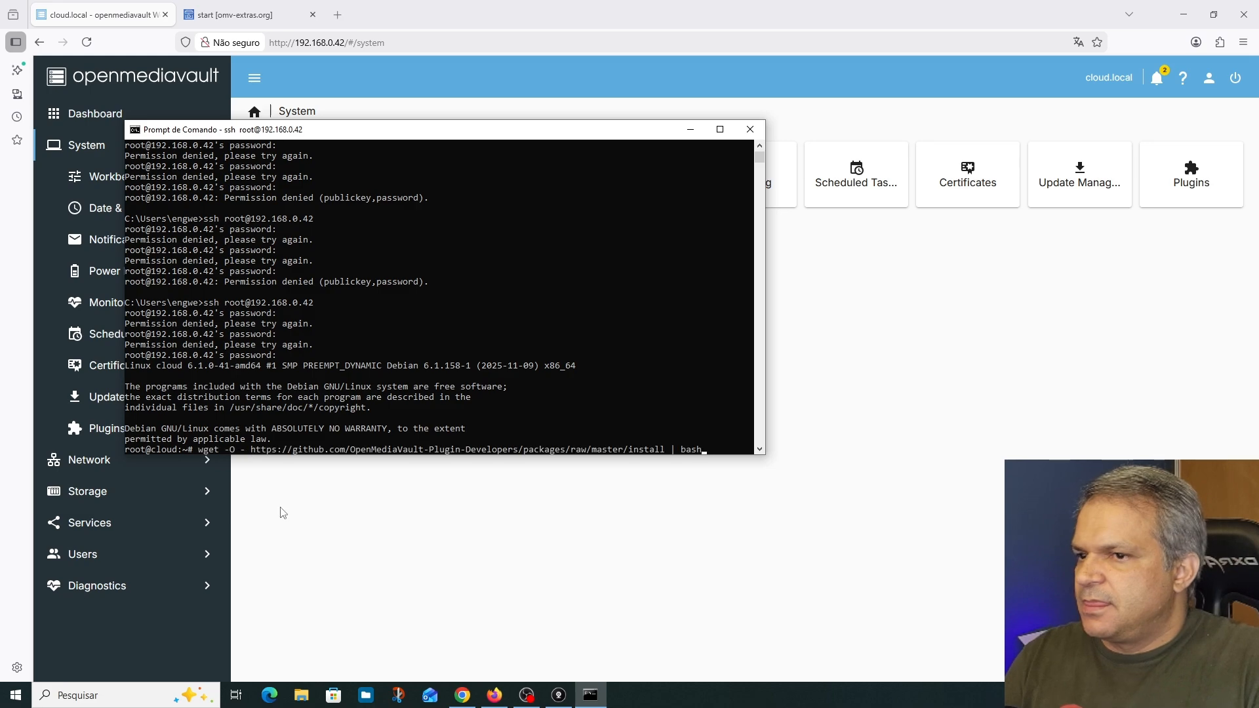
pyautogui.press('Return')
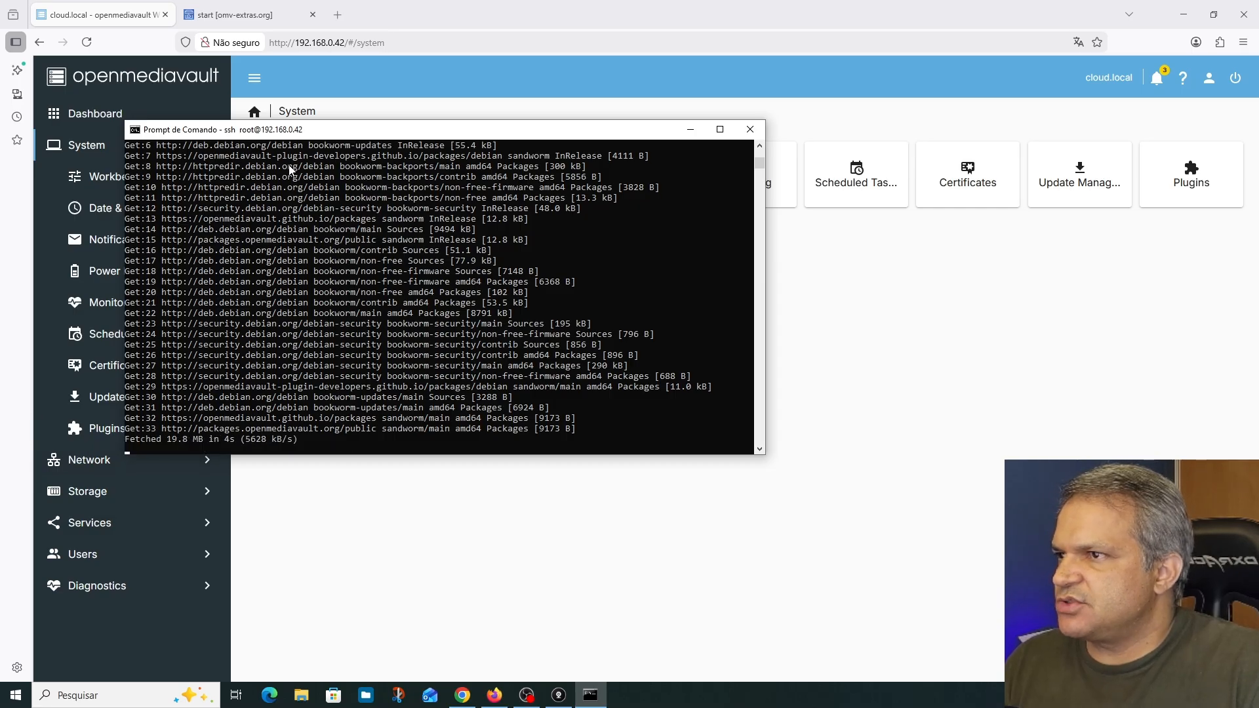
pyautogui.moveTo(351, 129); pyautogui.dragTo(553, 94)
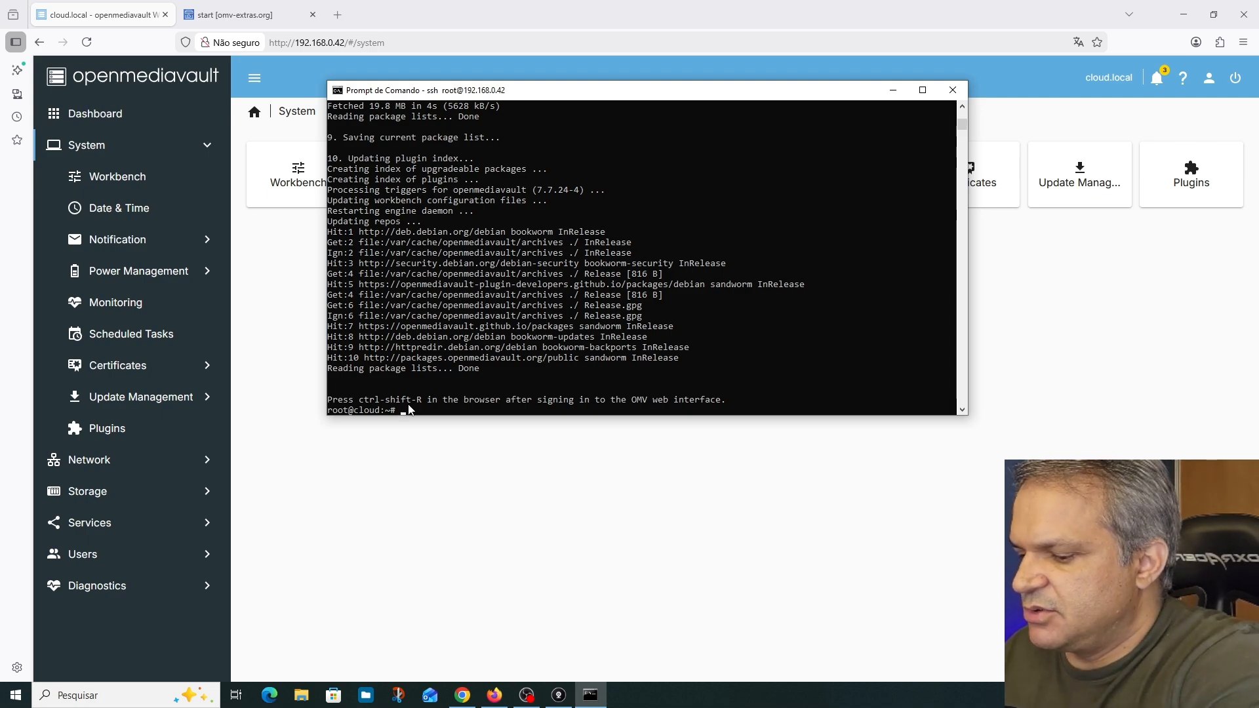
# Hard-reload the openmediavault web interface, then enable the Docker repo in the omv-extras settings and save
pyautogui.click(277, 425)
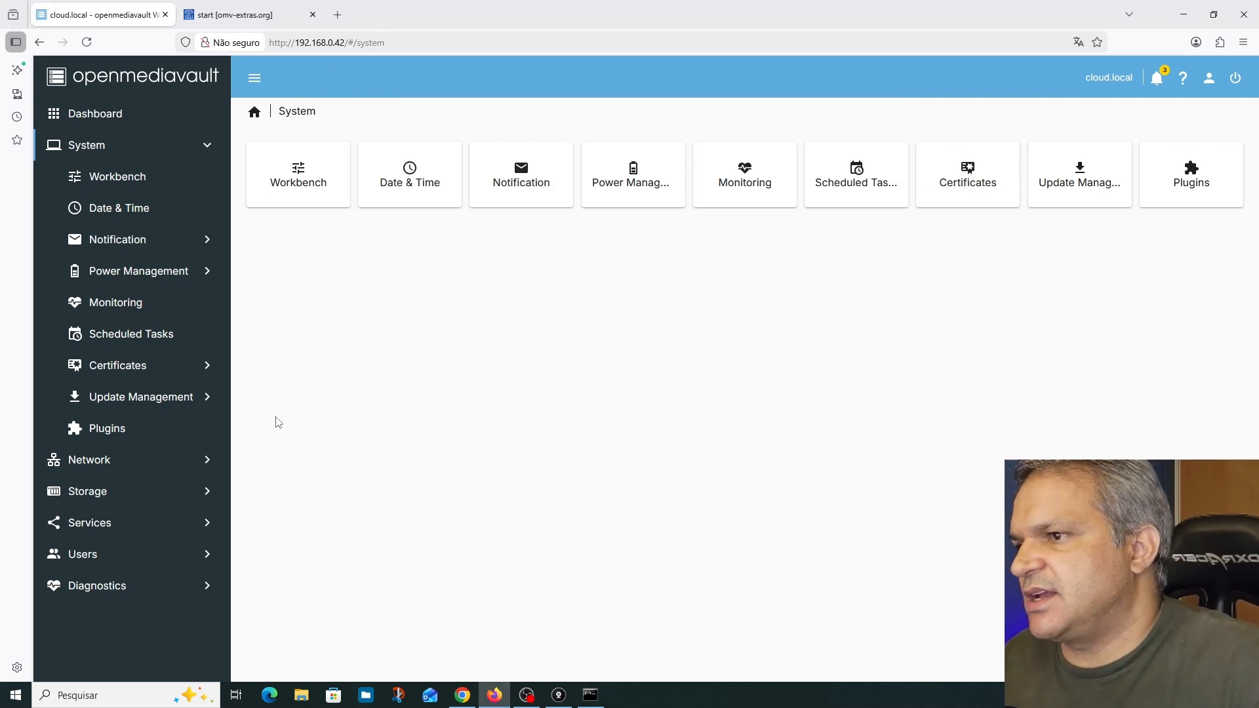
pyautogui.hotkey('ctrl', 'shift', 'r')
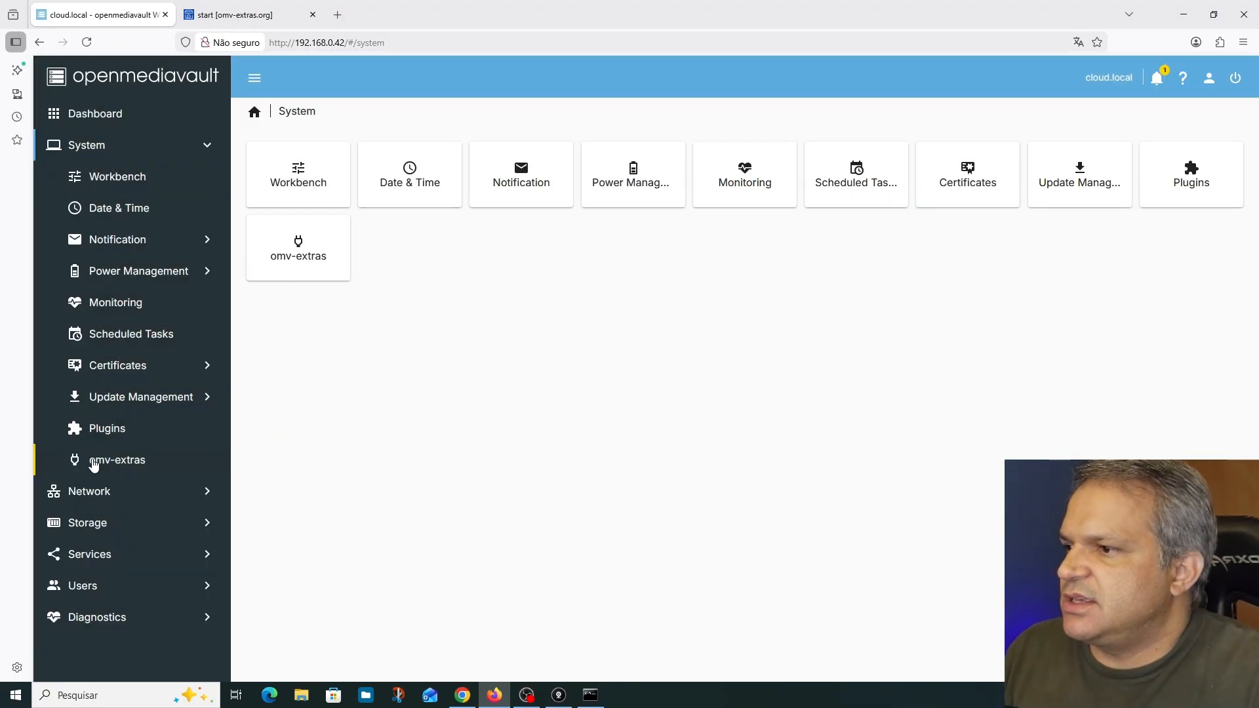
pyautogui.click(106, 467)
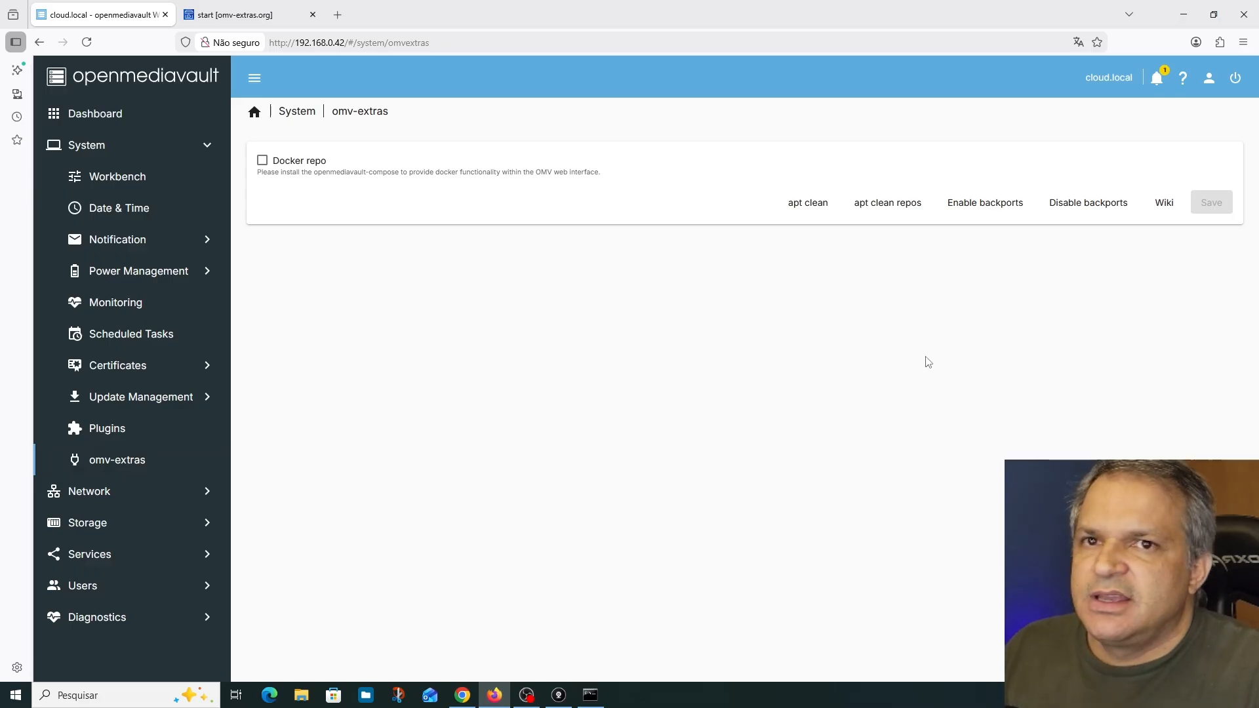
pyautogui.click(262, 162)
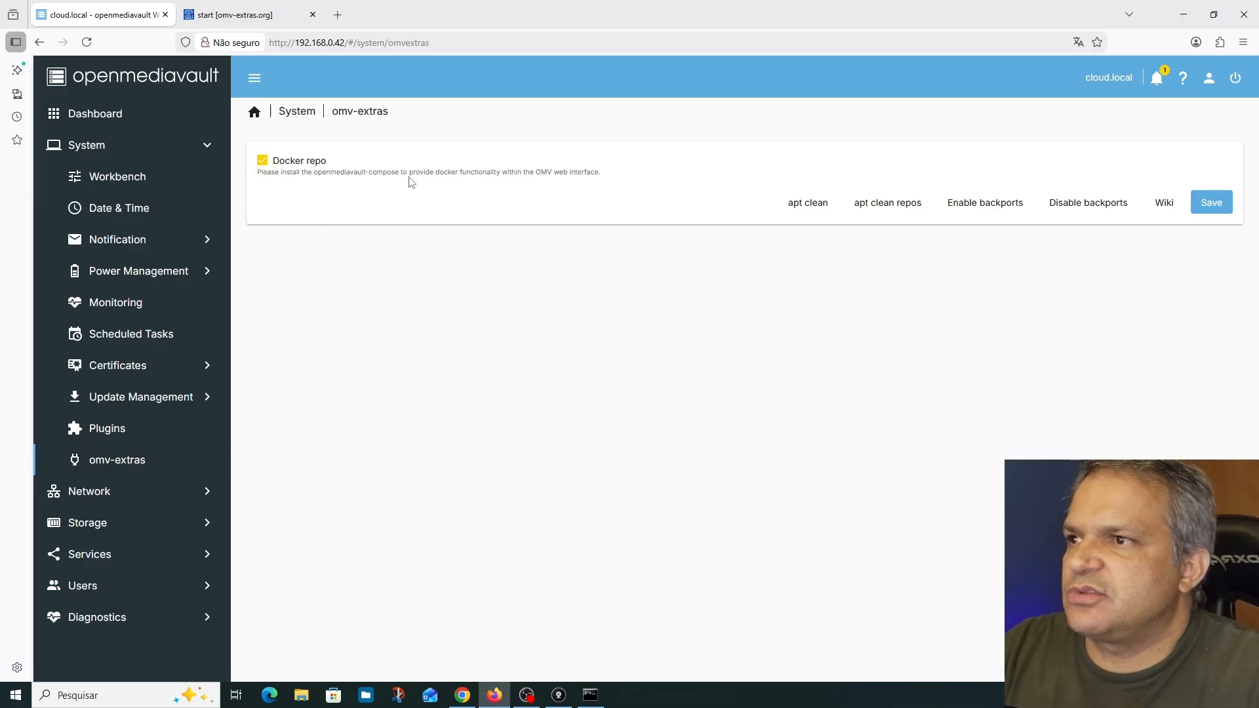
pyautogui.click(1216, 206)
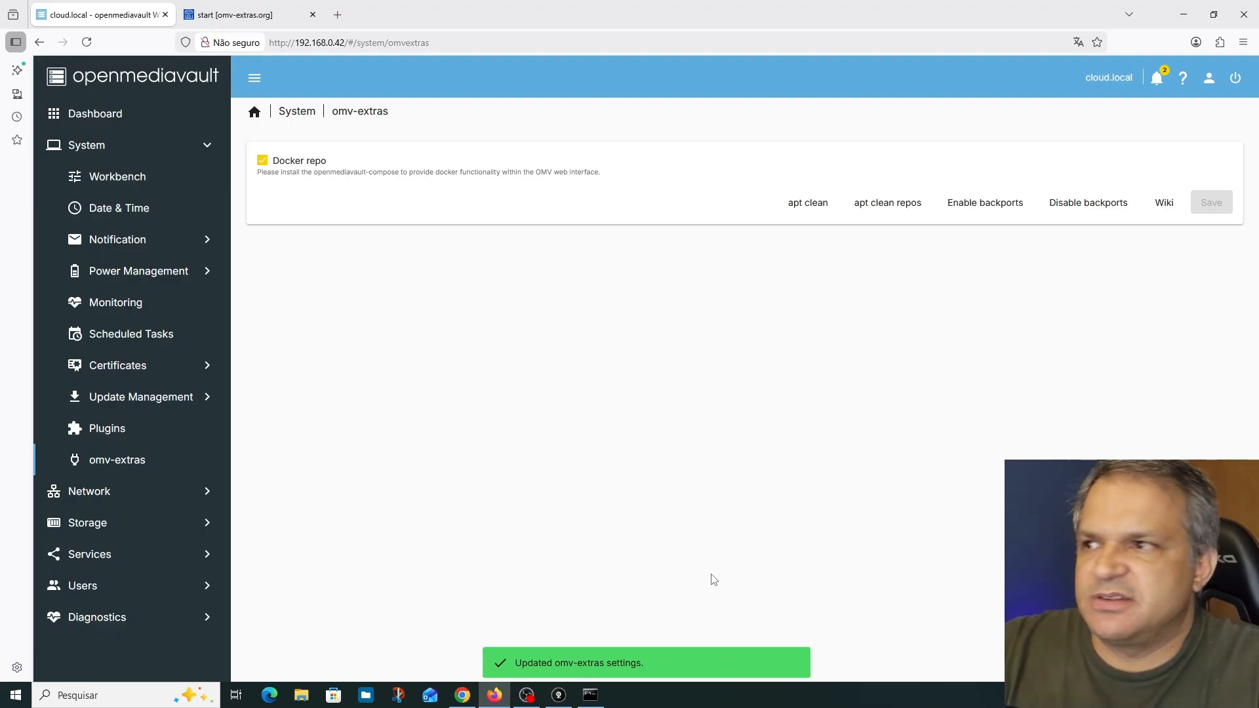
# Find the openmediavault-compose 7.6.13 plugin by searching for compose, install it, and apply the pending configuration changes
pyautogui.click(107, 428)
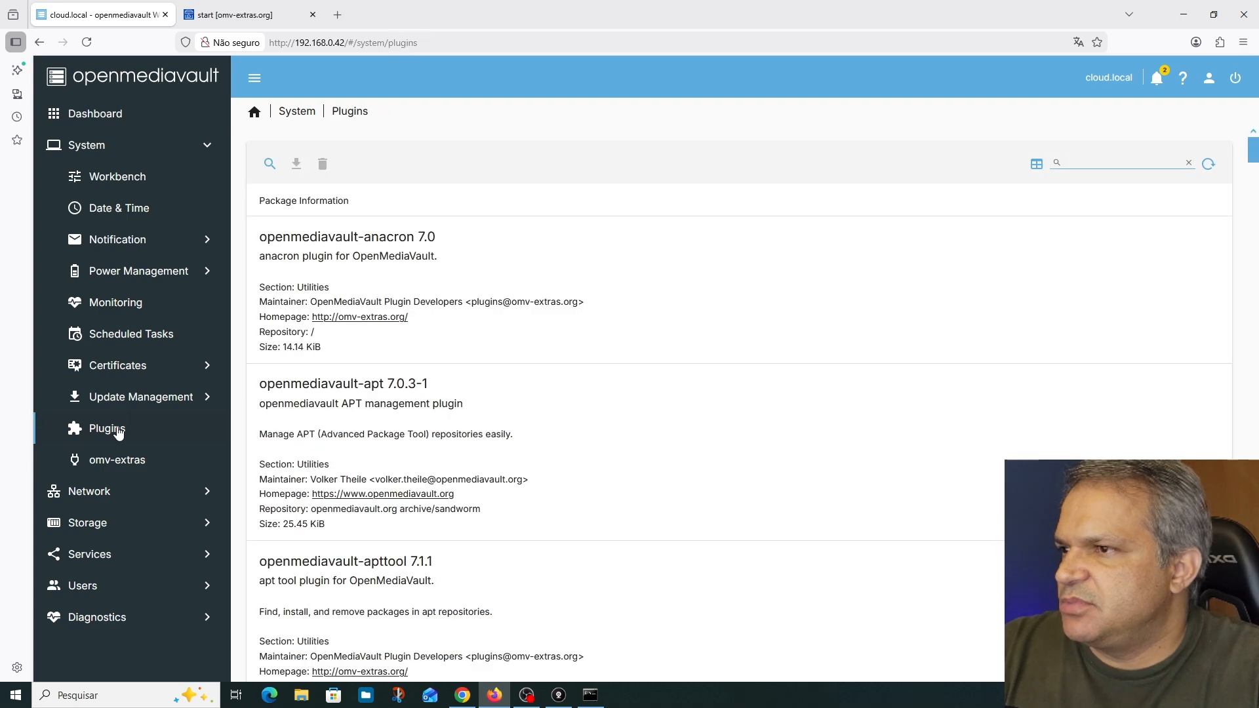
pyautogui.click(1122, 159)
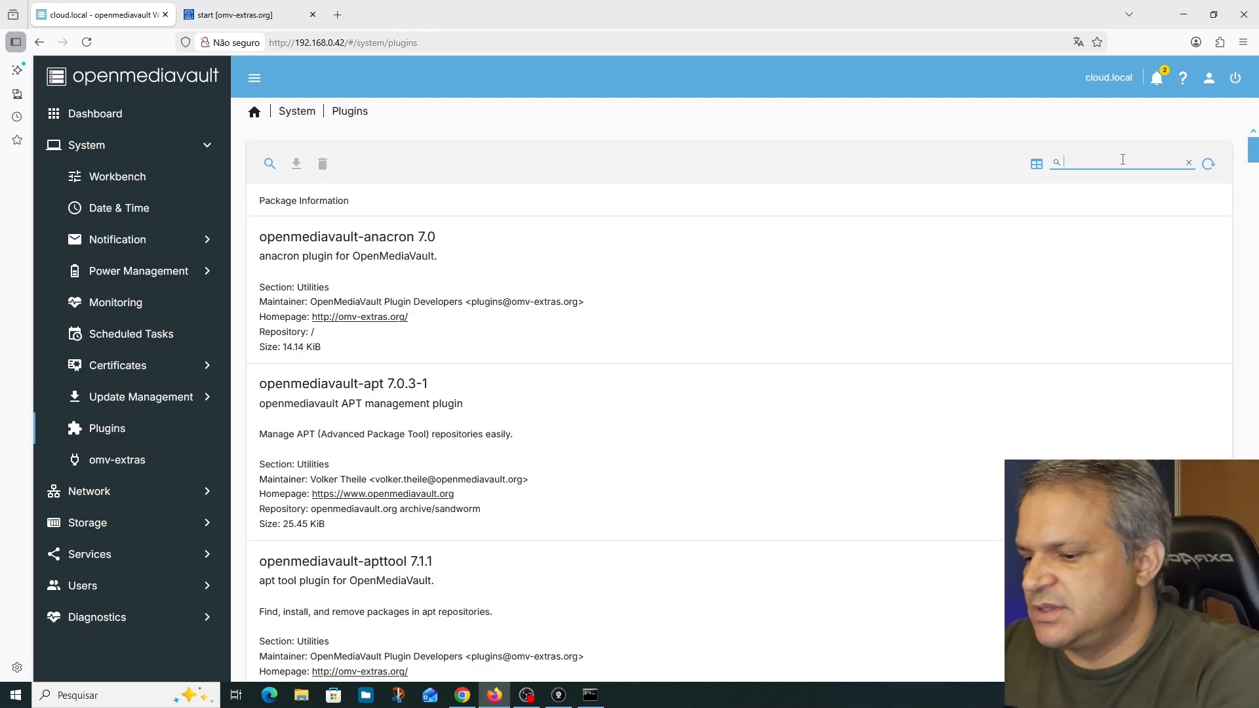
pyautogui.write('compose')
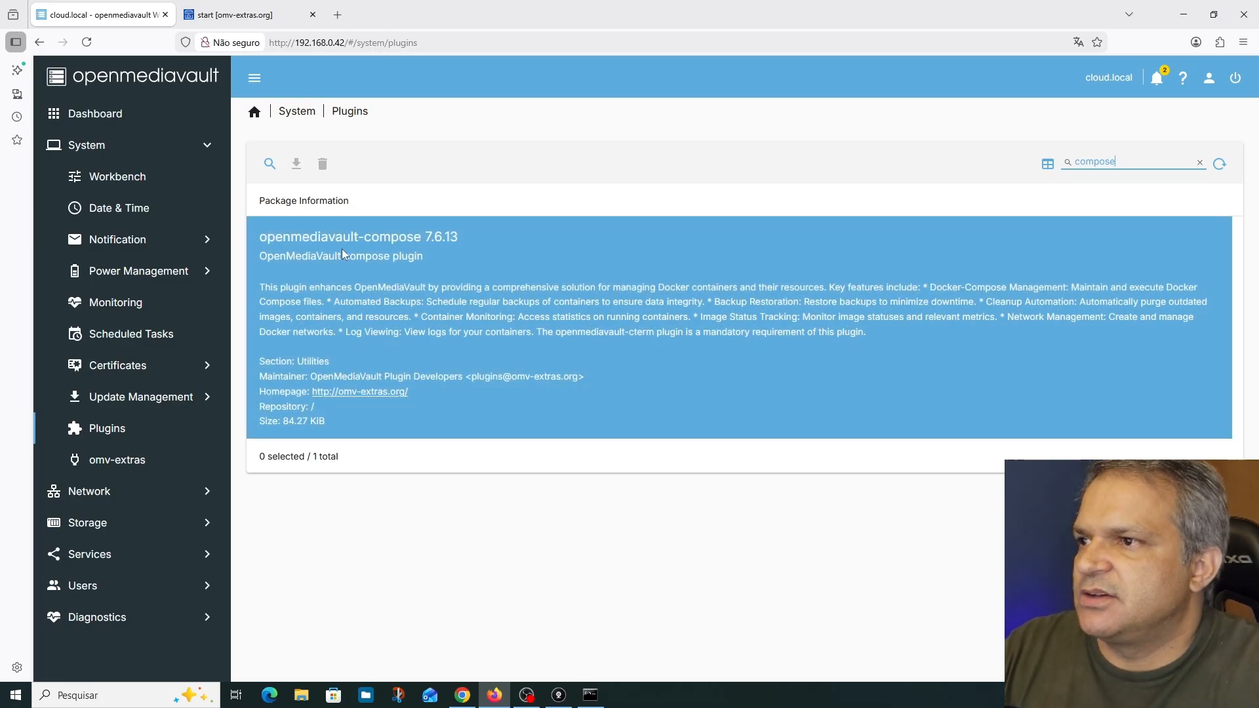
pyautogui.click(341, 252)
pyautogui.click(297, 164)
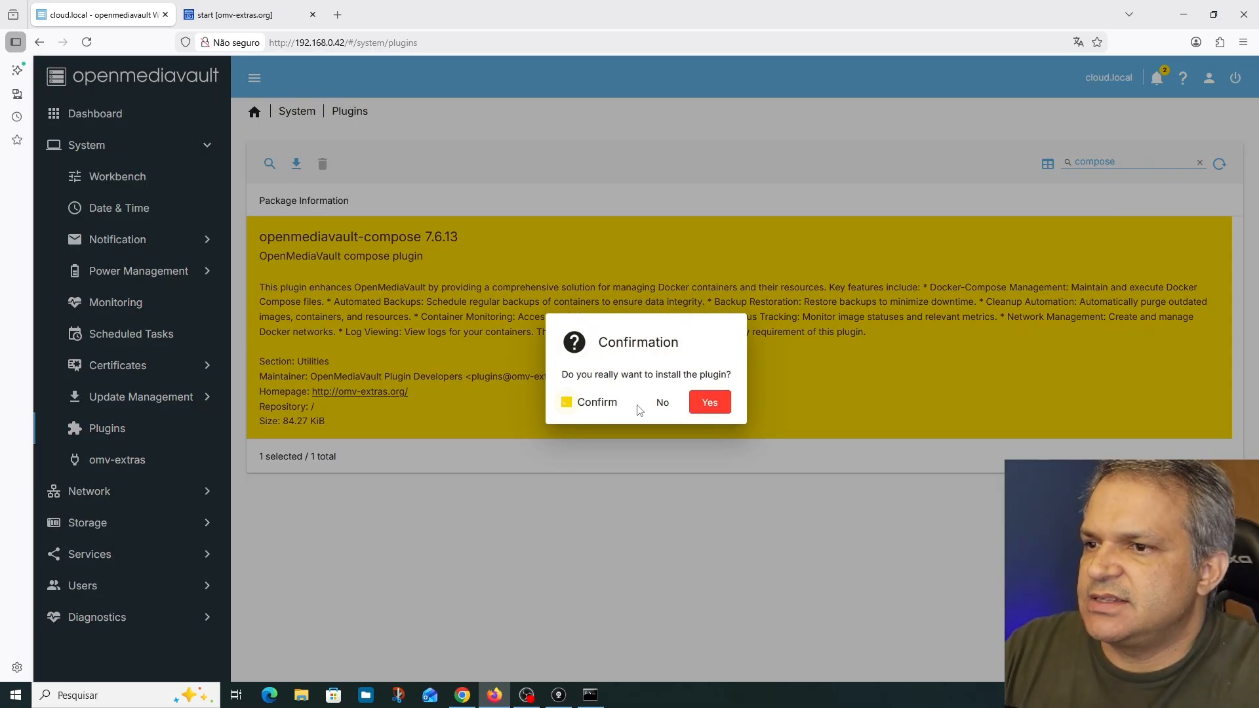
pyautogui.click(710, 401)
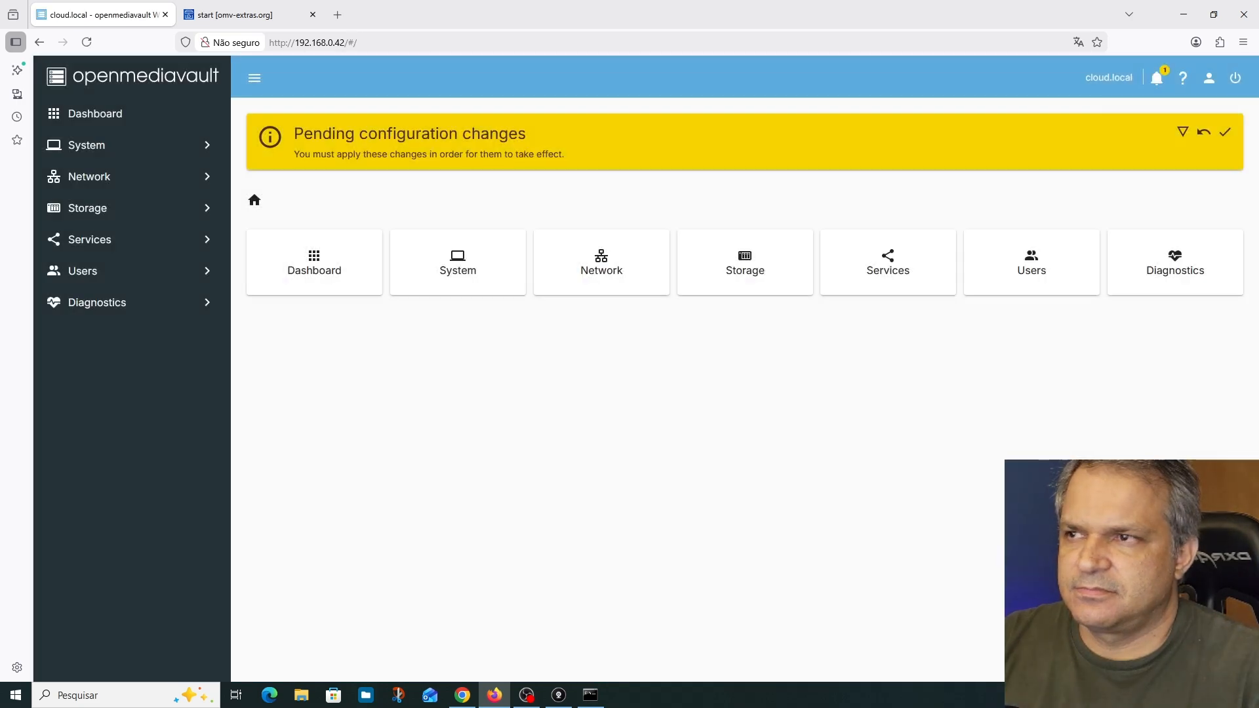
pyautogui.click(1225, 131)
pyautogui.click(759, 406)
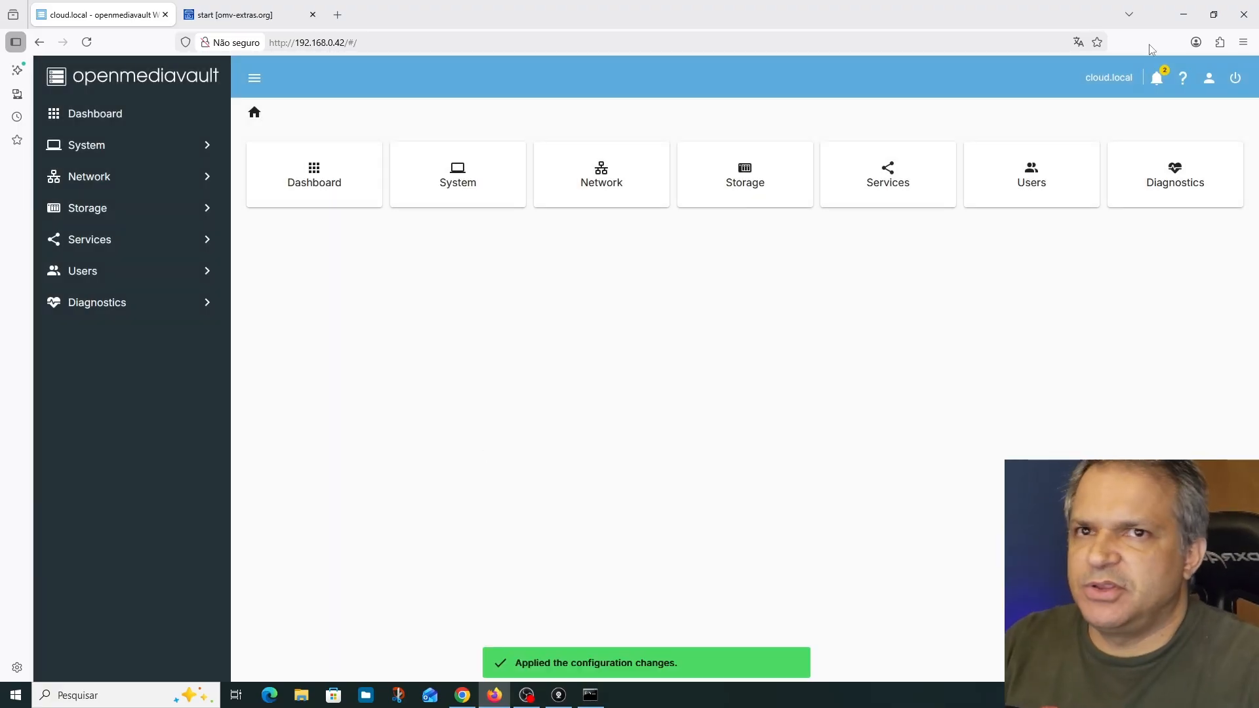
# Check the notifications list, close it, and open the Compose section of the services
pyautogui.click(1156, 80)
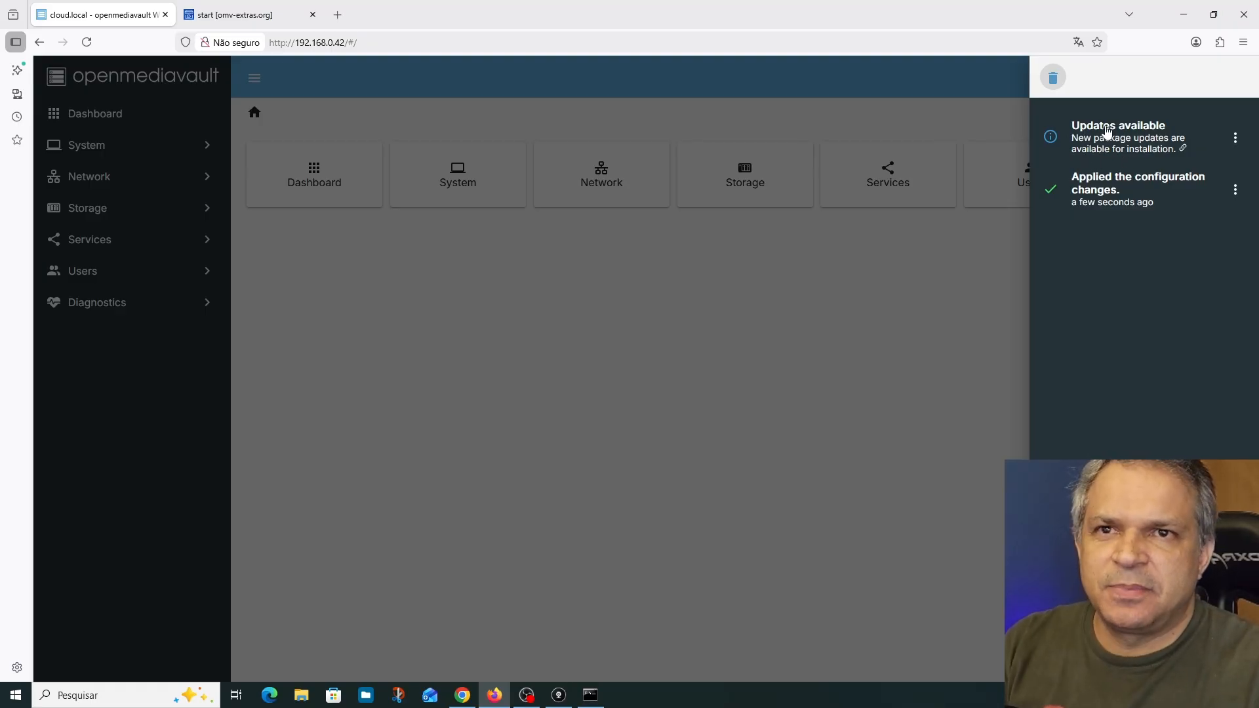
pyautogui.click(939, 113)
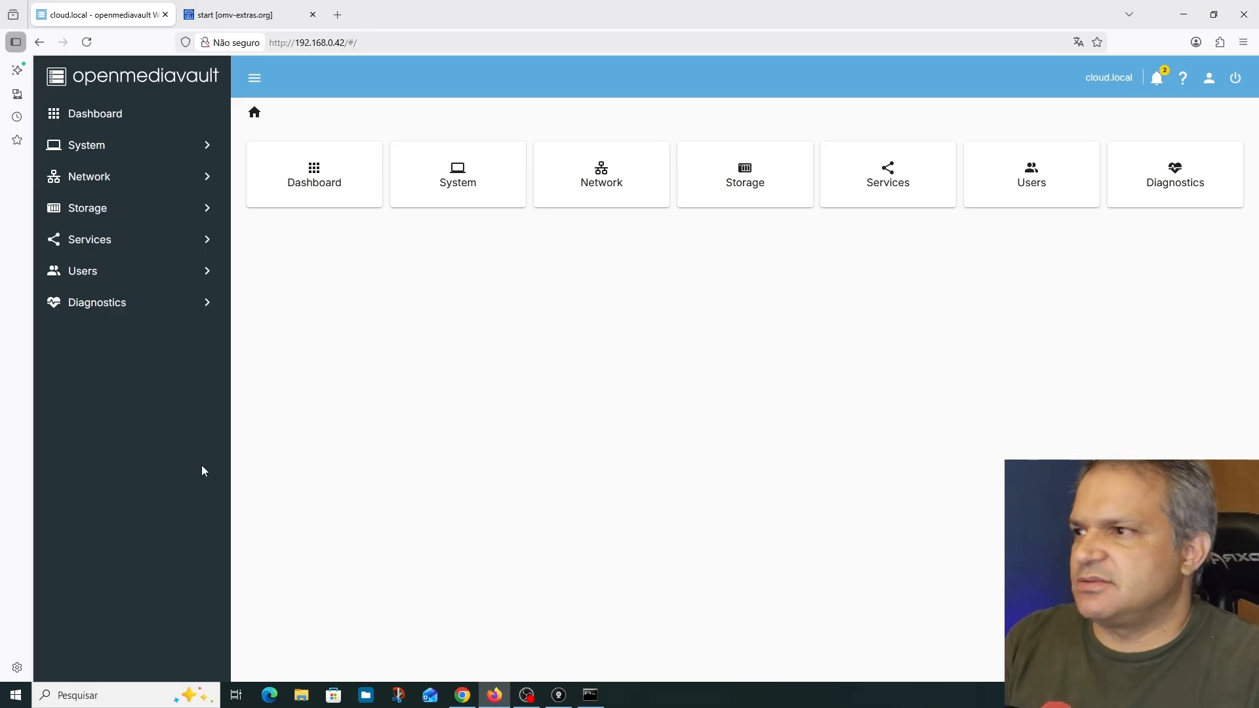
pyautogui.click(97, 248)
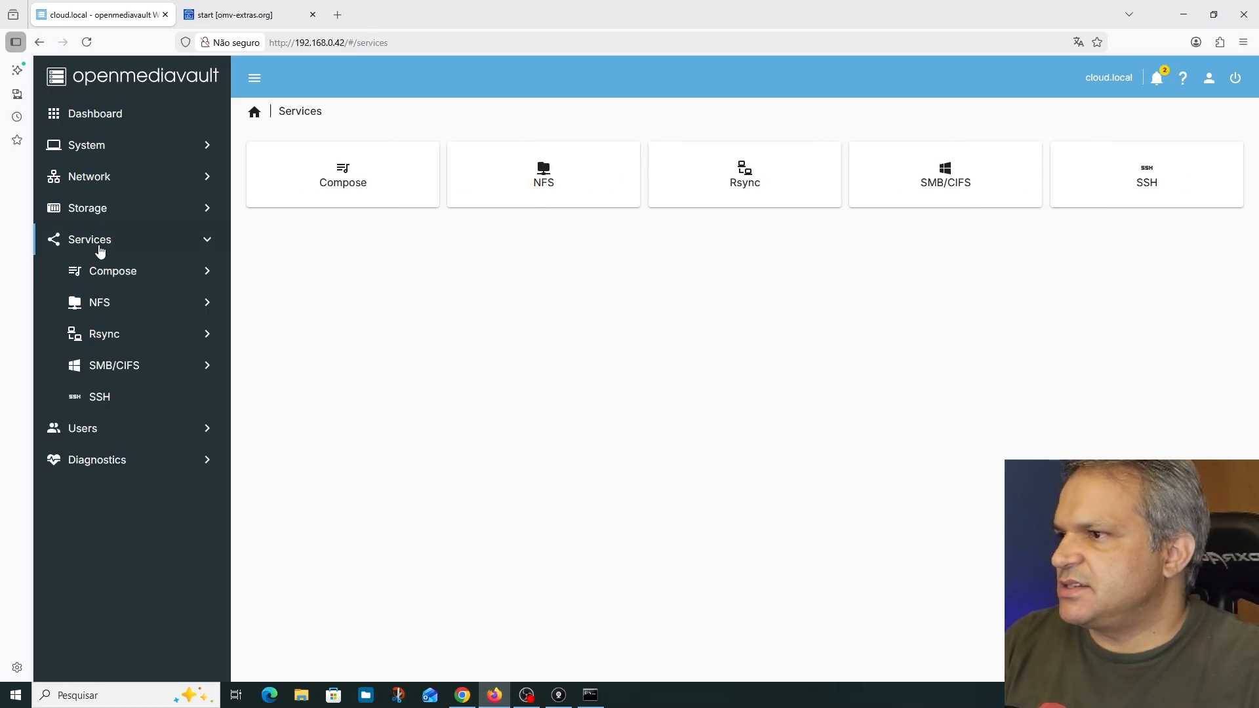
pyautogui.click(143, 283)
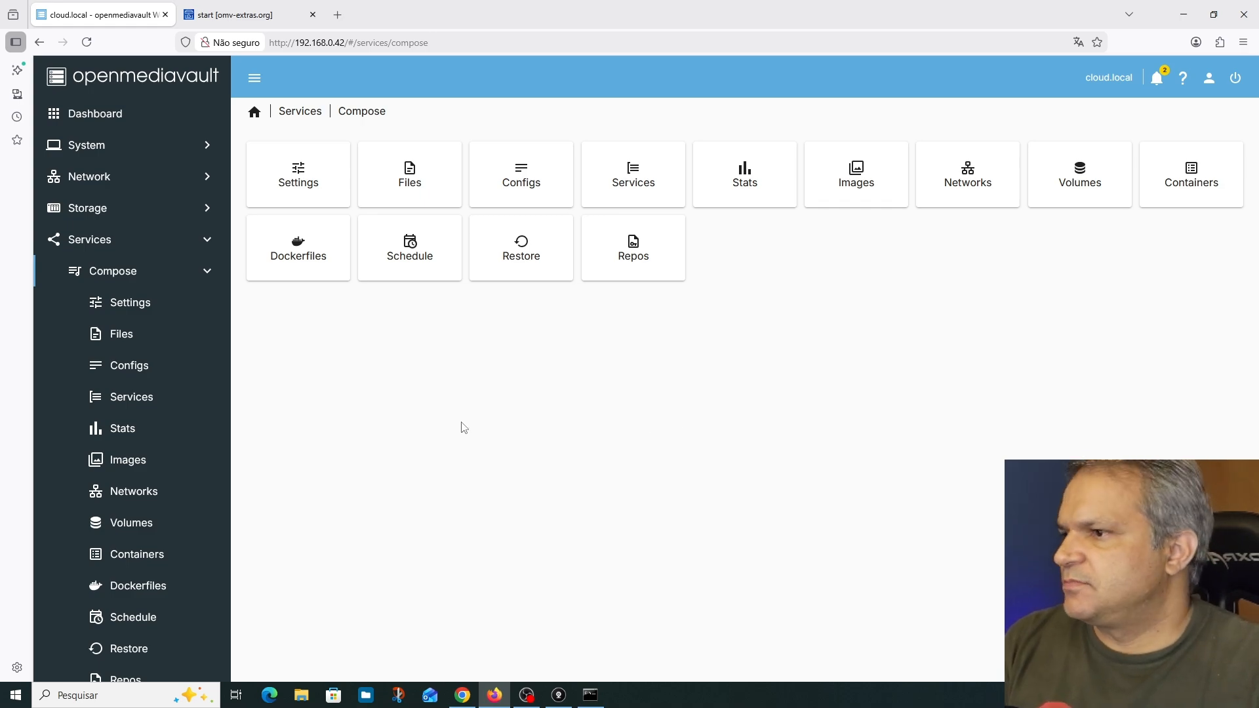
# Review the Compose plugin's settings for compose files, data, backup and Docker
pyautogui.click(130, 302)
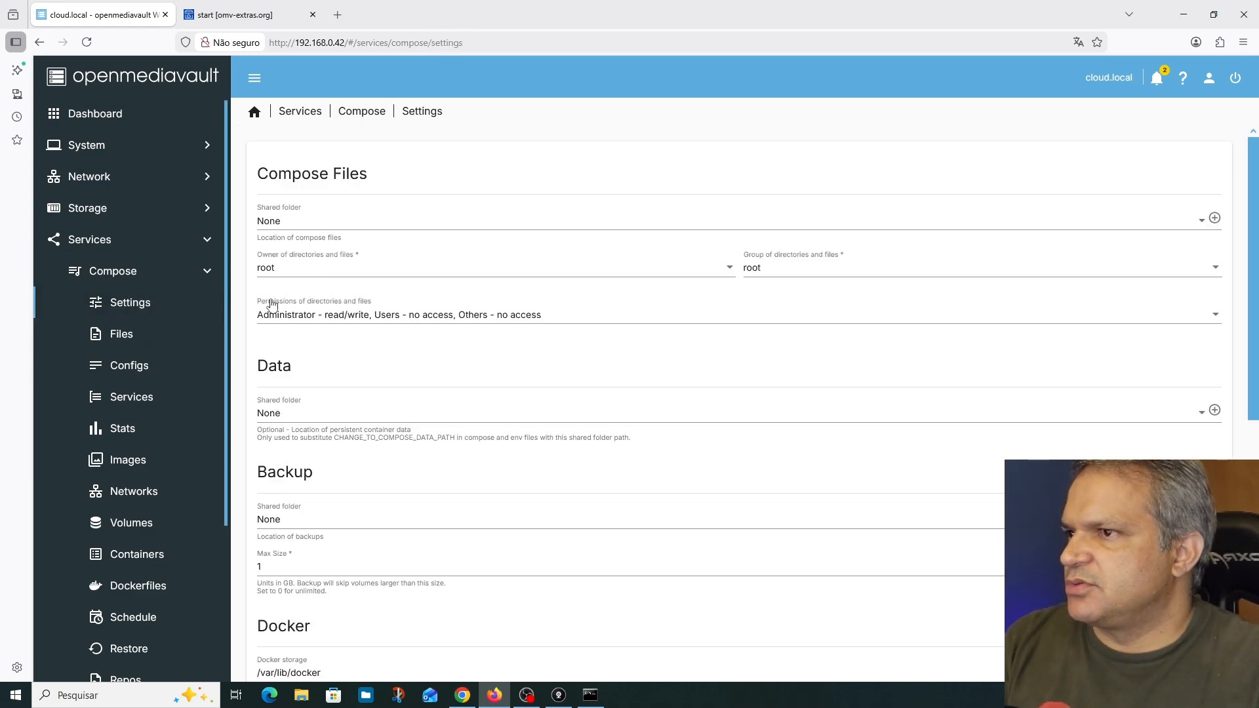
pyautogui.scroll(-2, 418, 247)
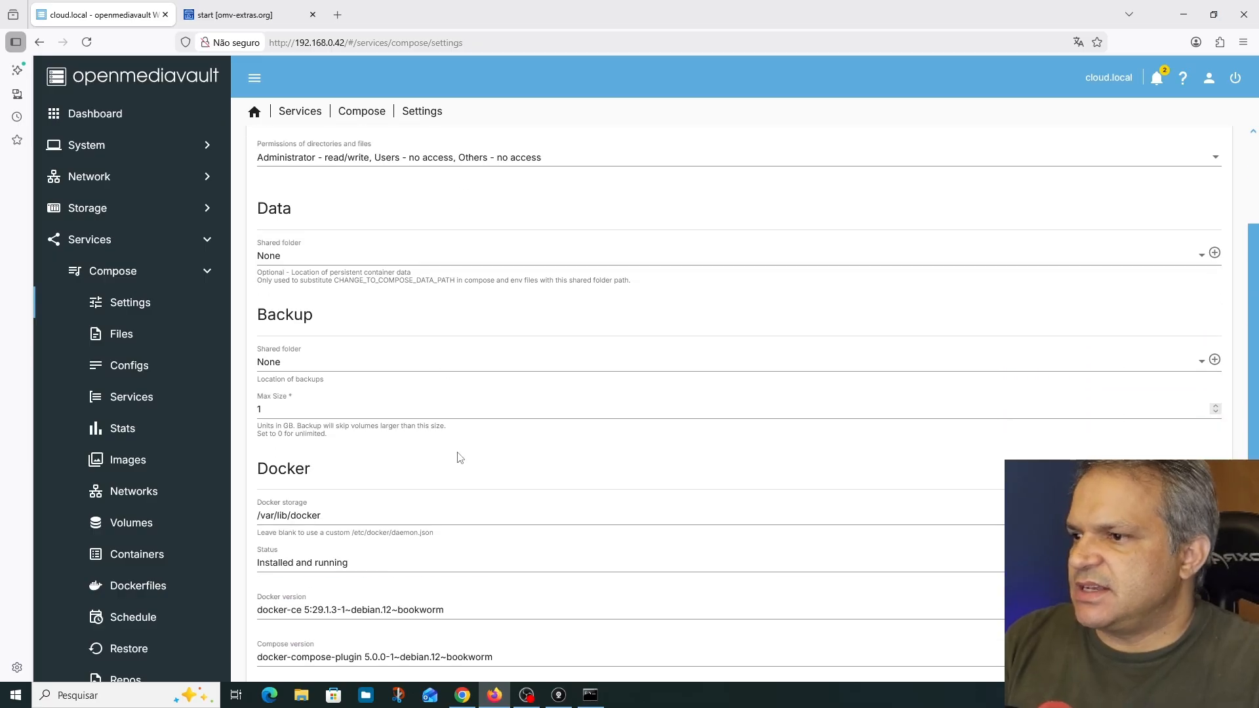
pyautogui.scroll(2, 459, 487)
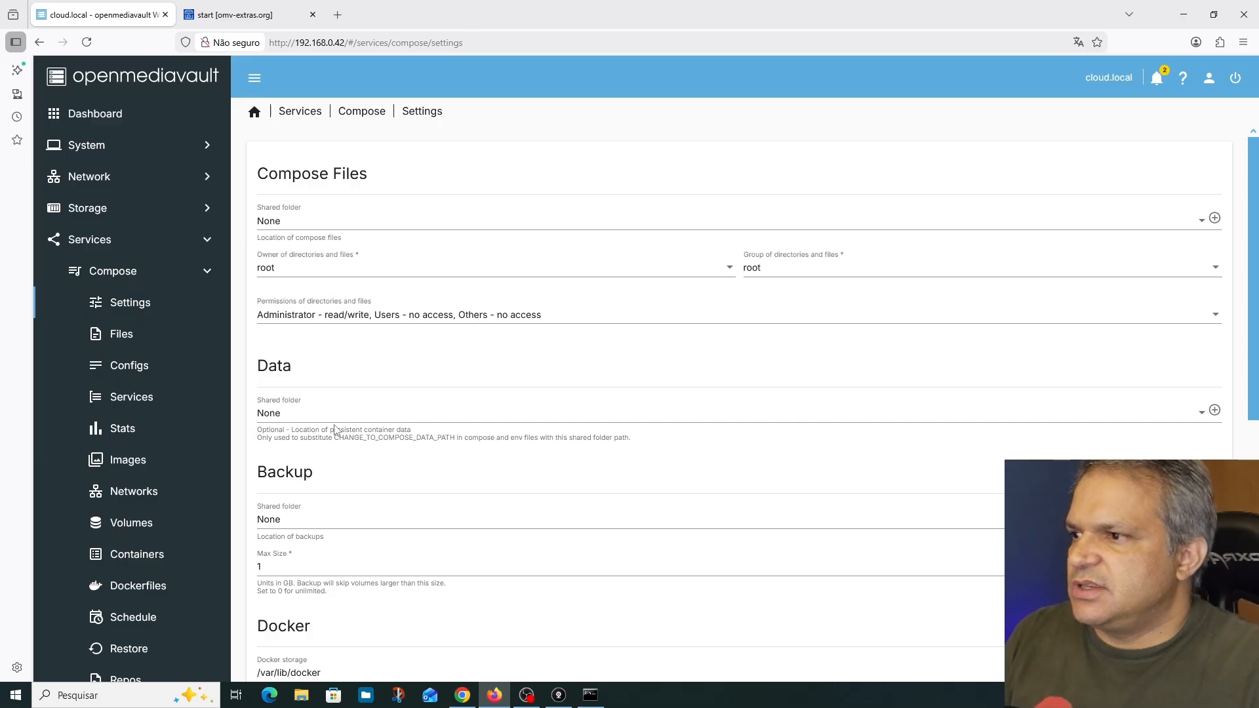
# Create a shared folder named compose on the /dev/sdb1 file system and save it
pyautogui.click(129, 184)
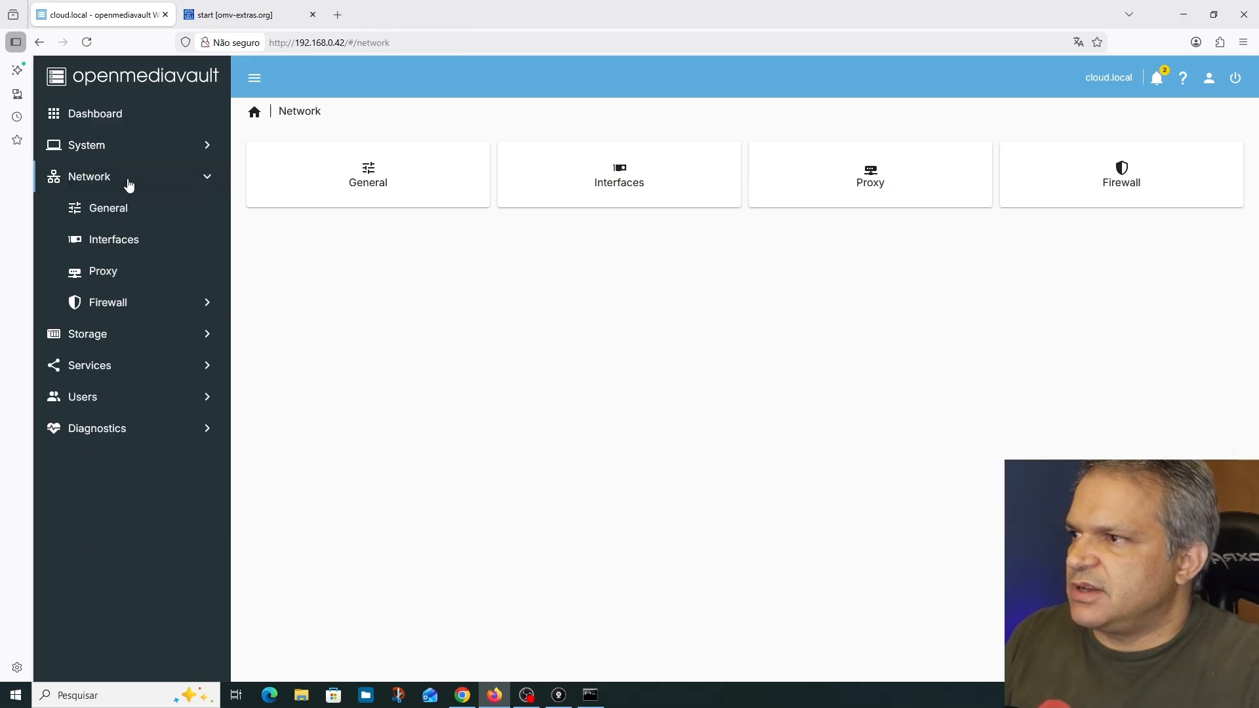
pyautogui.click(118, 177)
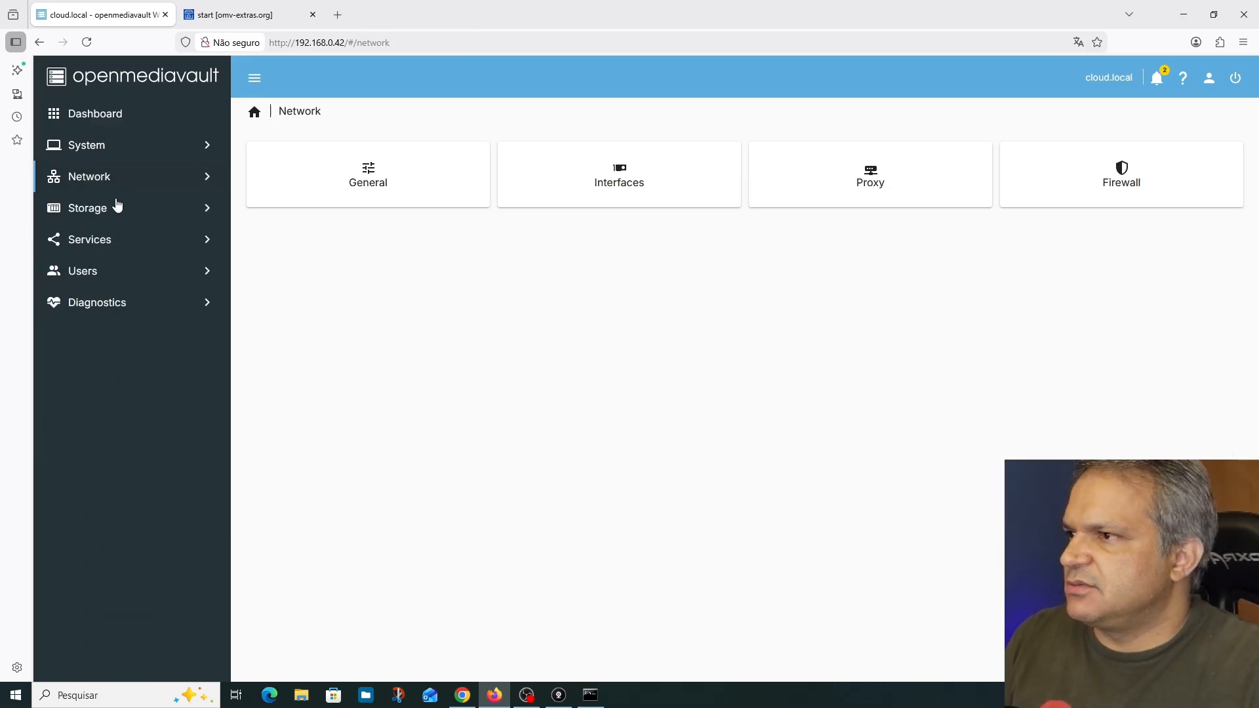
pyautogui.click(118, 208)
pyautogui.click(153, 336)
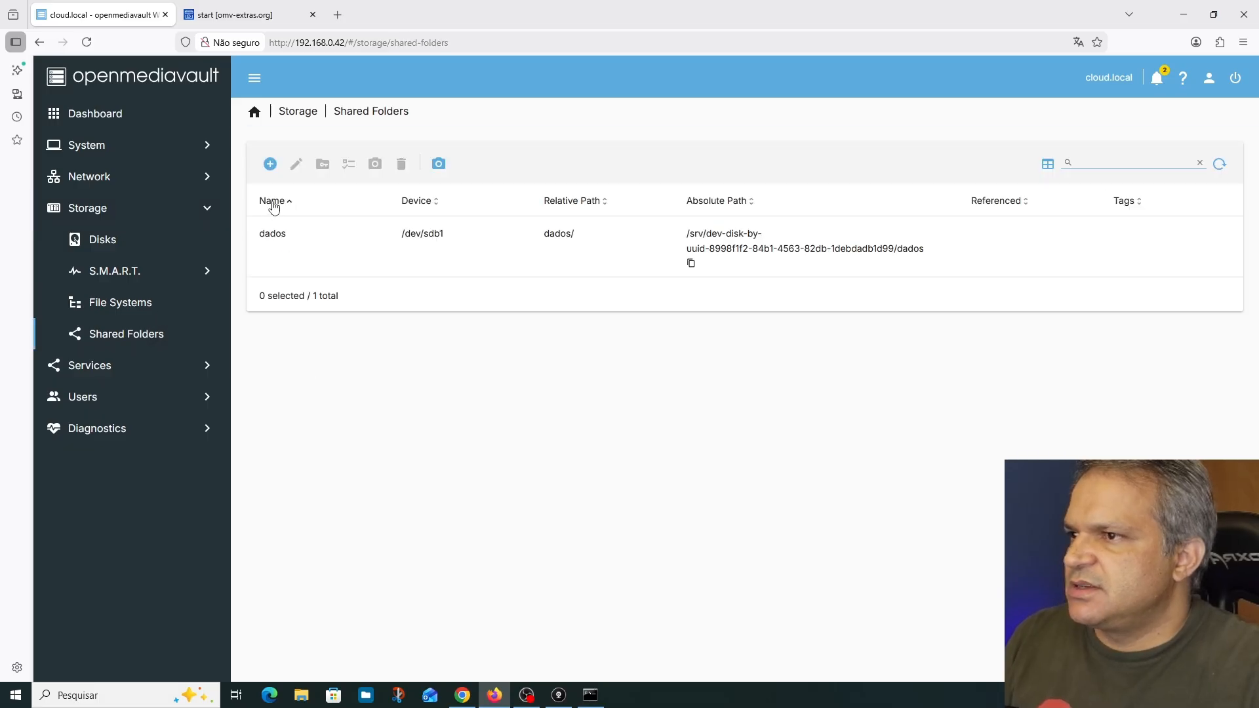
pyautogui.click(359, 260)
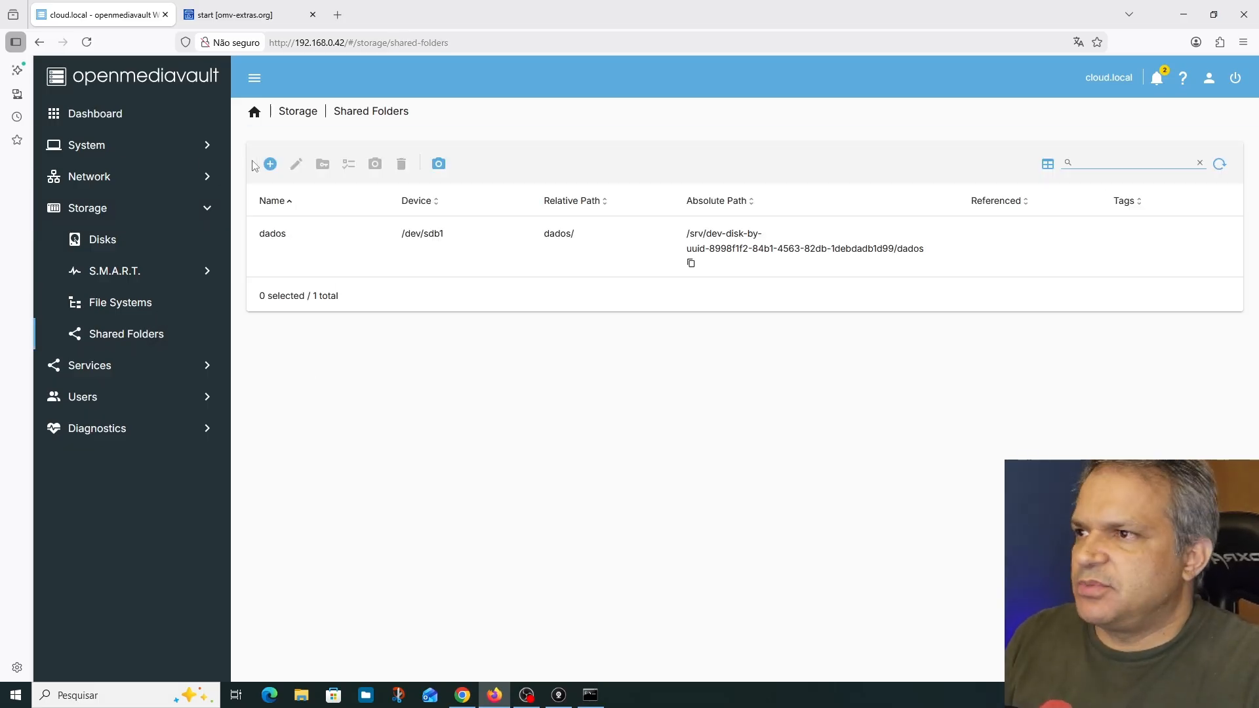
pyautogui.click(269, 164)
pyautogui.click(304, 179)
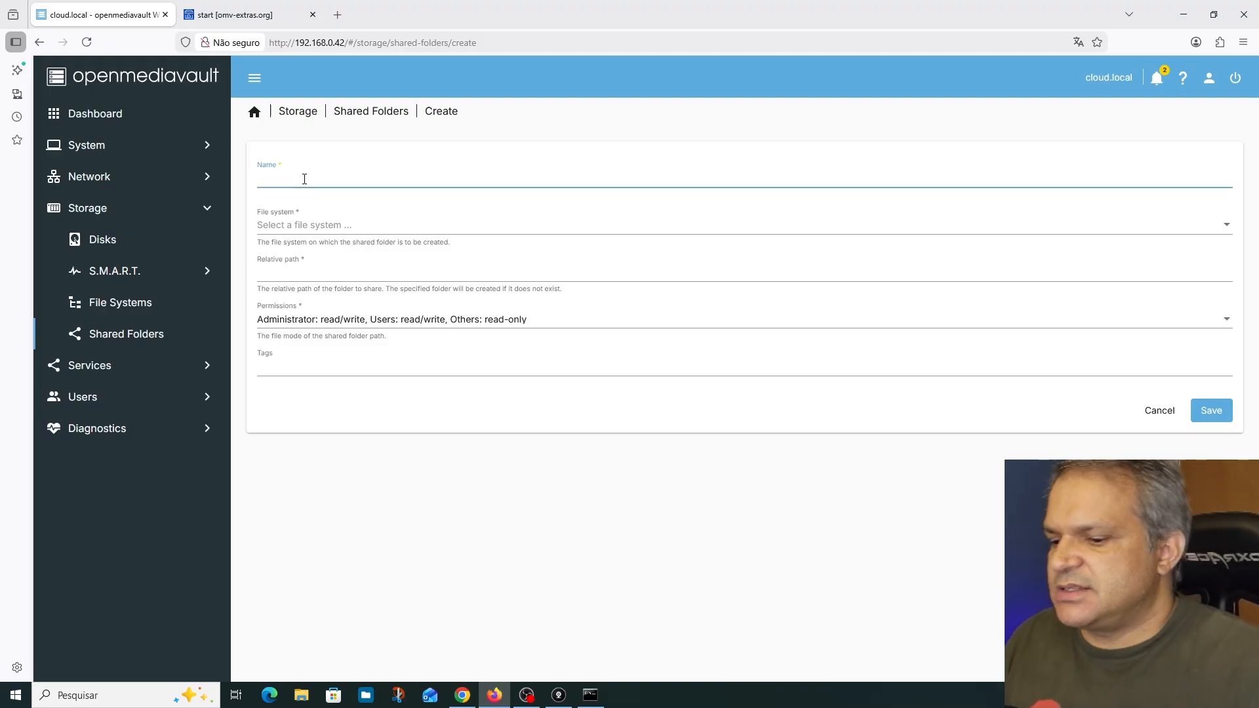
pyautogui.write('compo')
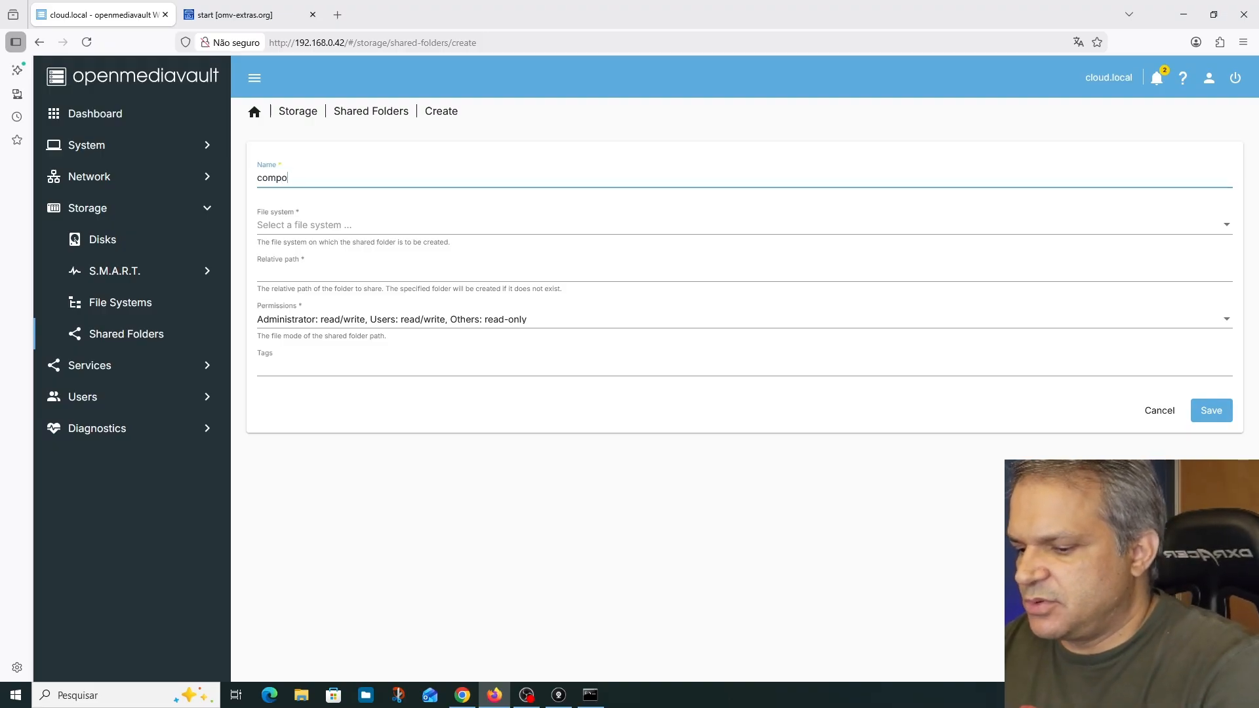
pyautogui.write('se')
pyautogui.click(337, 225)
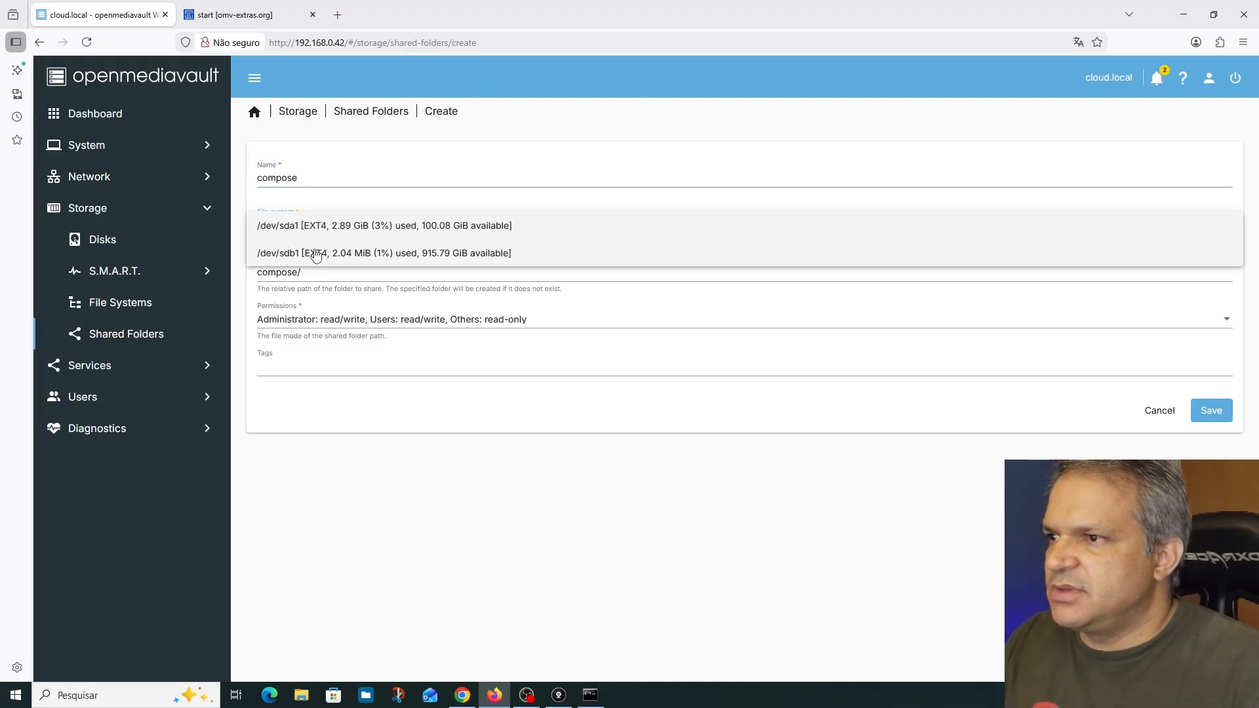
pyautogui.click(271, 254)
pyautogui.click(1212, 412)
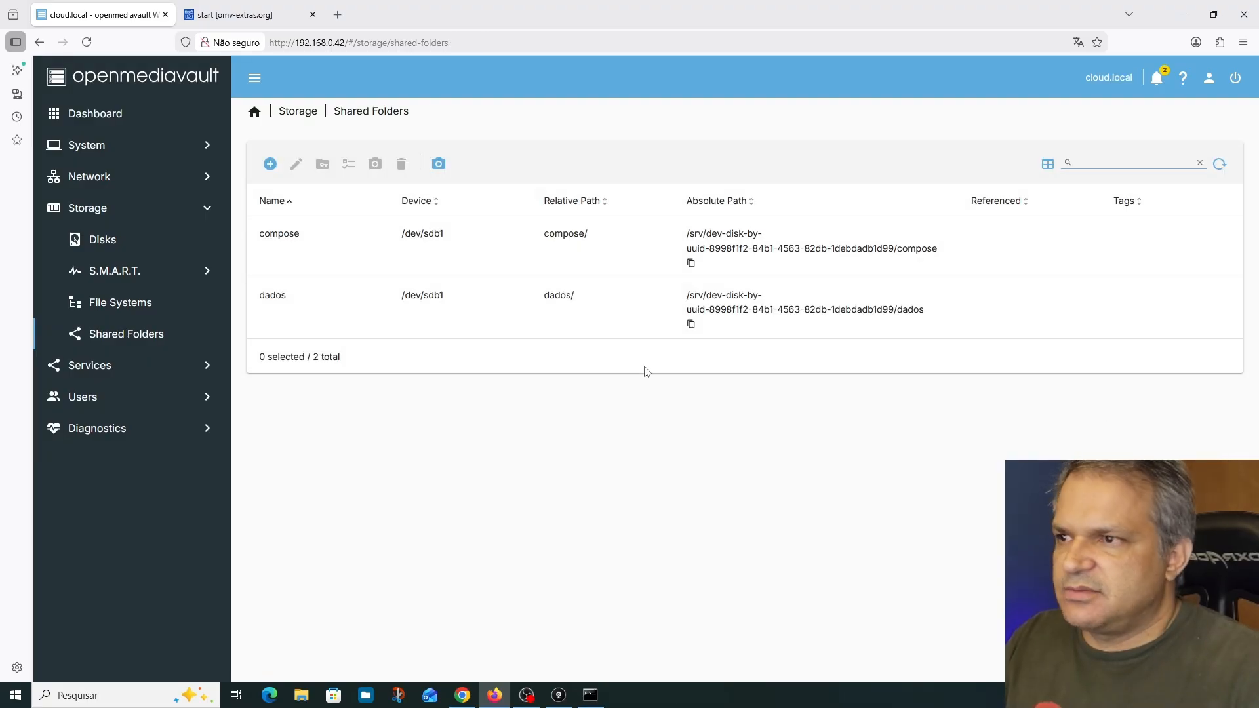
# Create another shared folder named backup on the /dev/sdb1 file system and save it
pyautogui.click(270, 165)
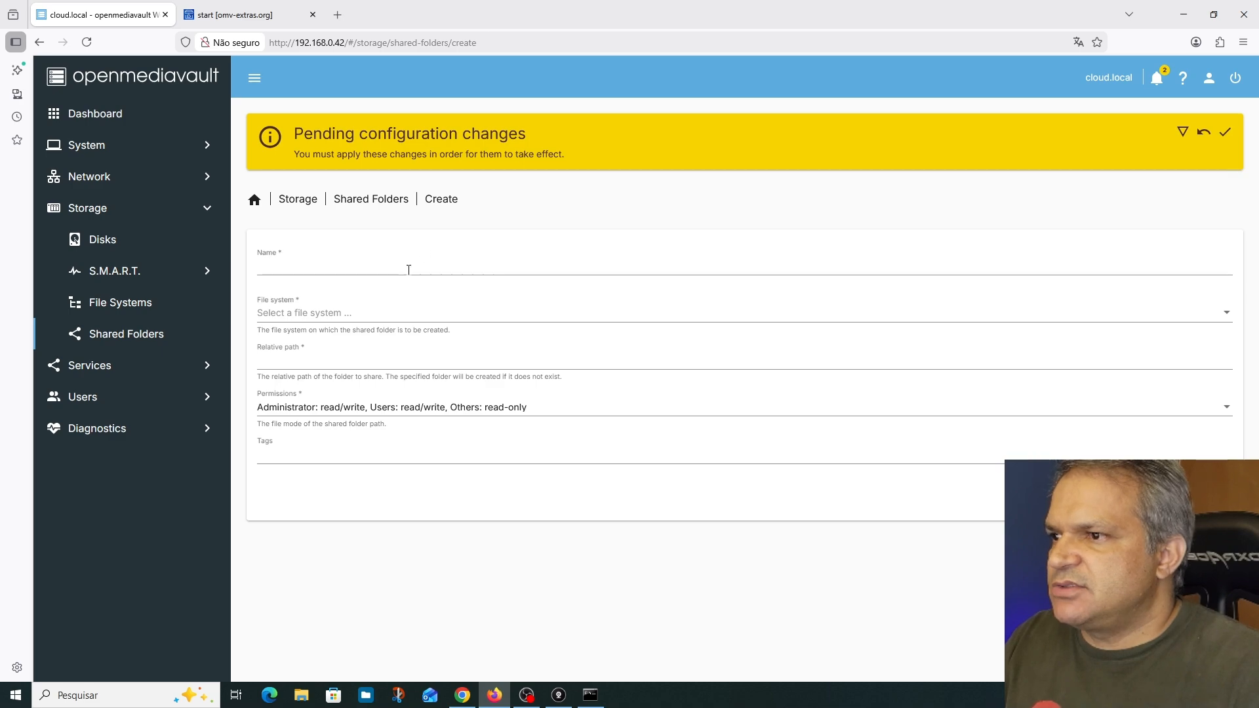
pyautogui.click(348, 270)
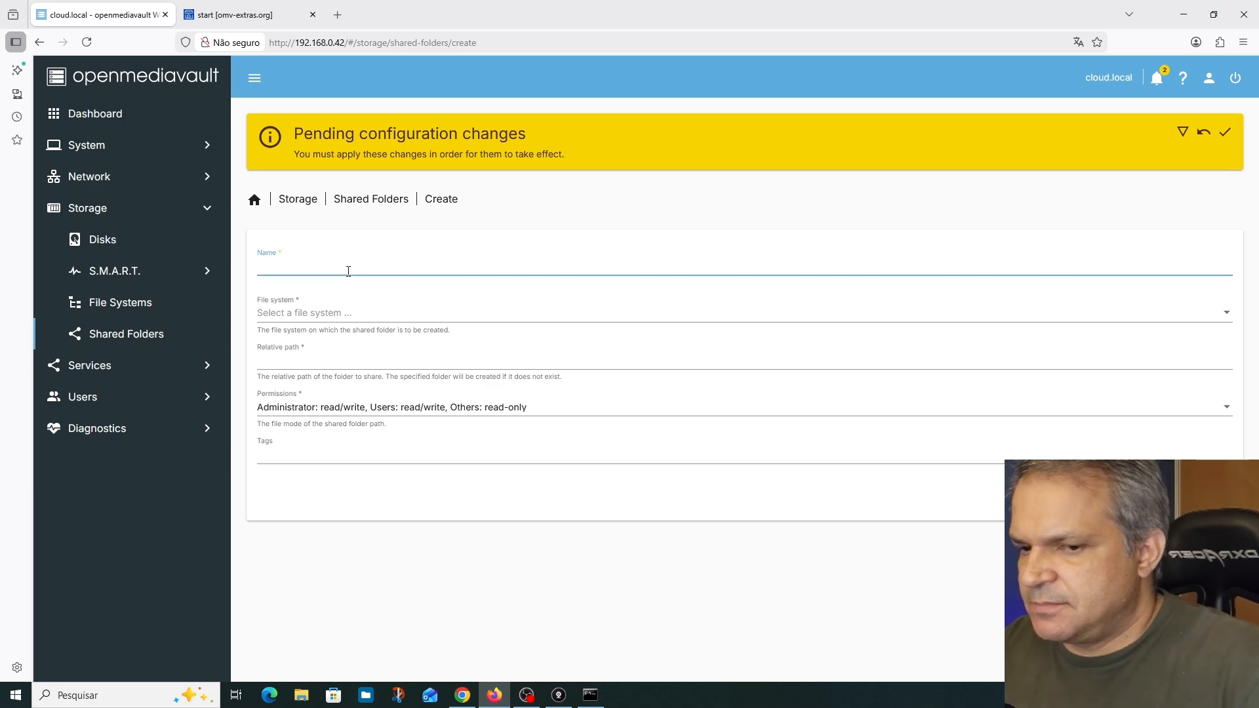
pyautogui.write('ba')
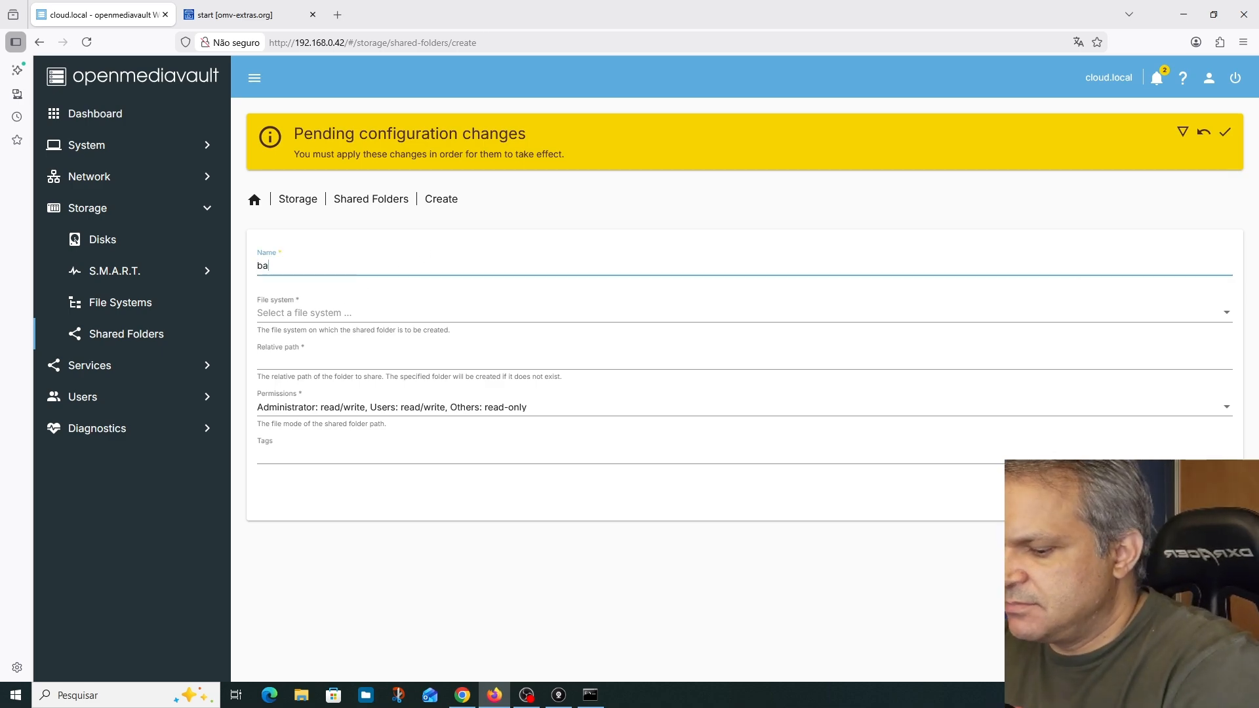
pyautogui.write('ckup')
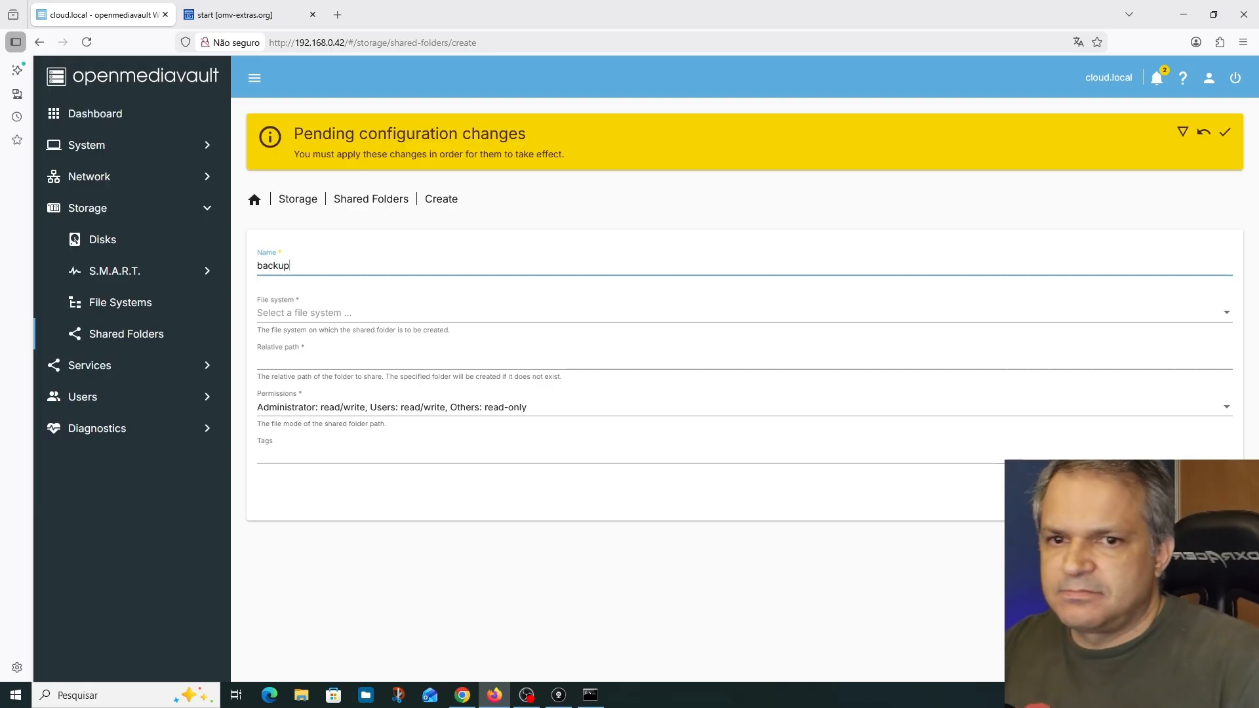
pyautogui.click(296, 320)
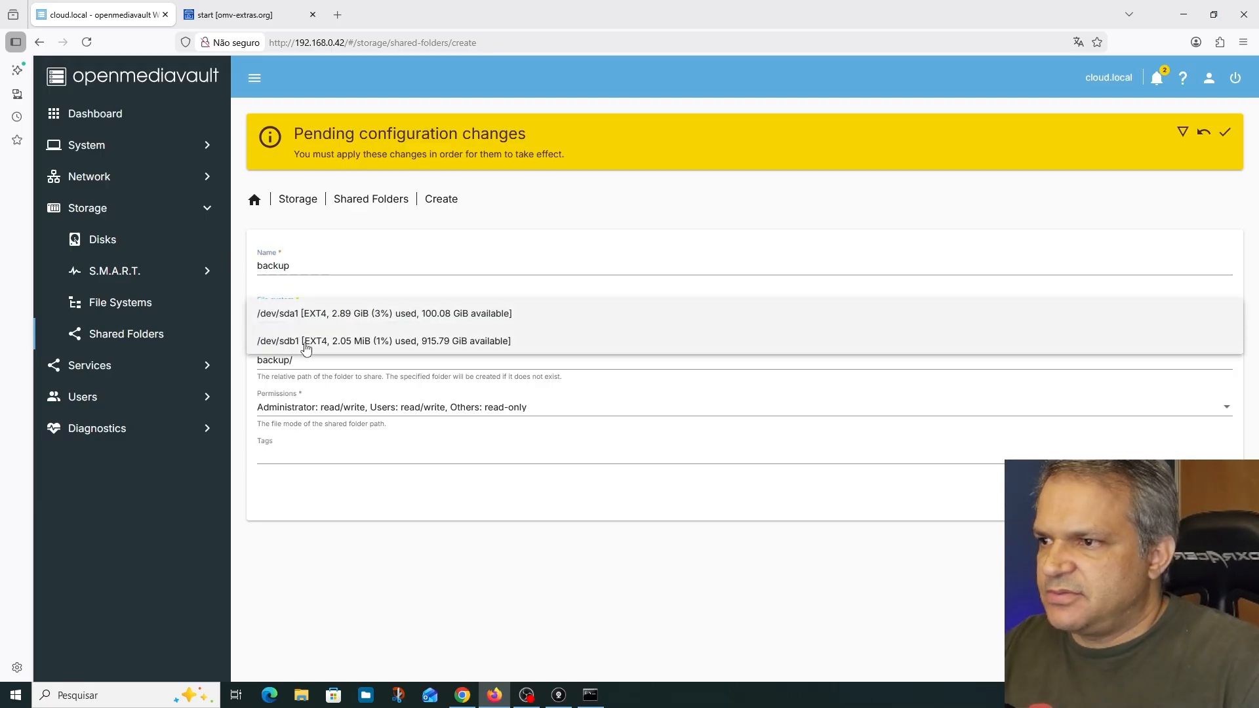
pyautogui.click(303, 342)
pyautogui.click(1210, 500)
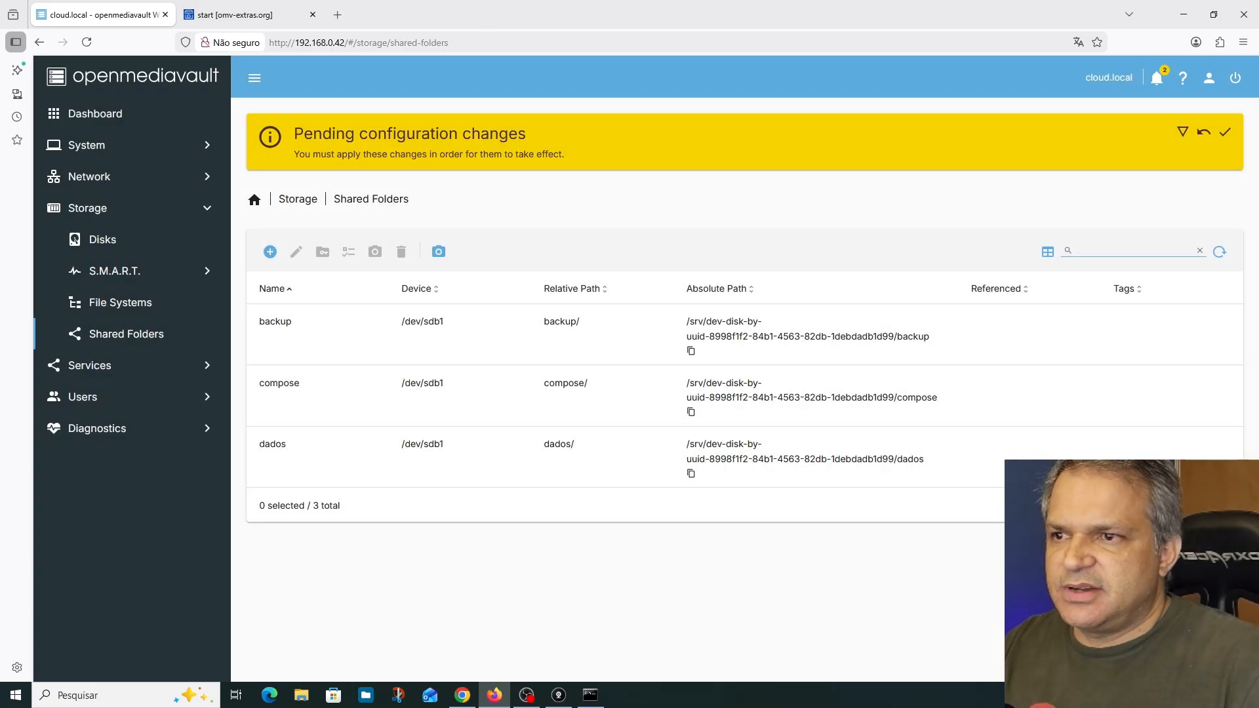
# Apply the pending configuration changes for the new shared folders
pyautogui.click(1225, 133)
pyautogui.click(732, 411)
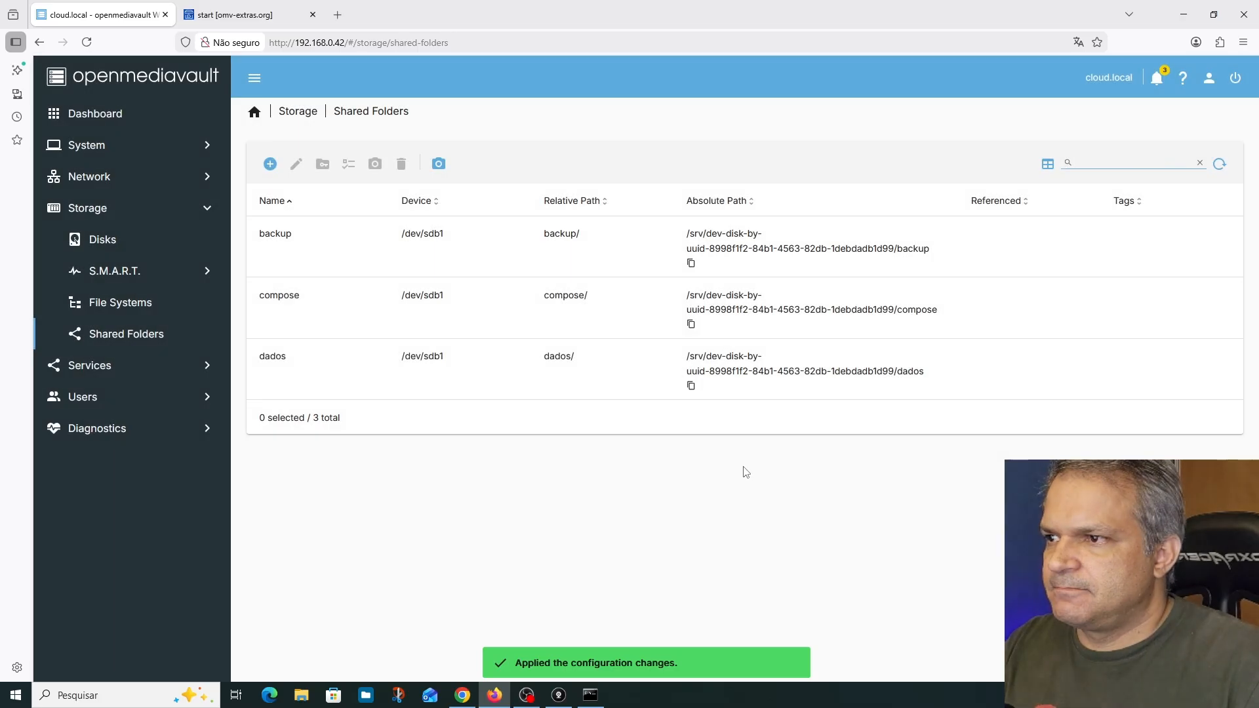
pyautogui.click(321, 325)
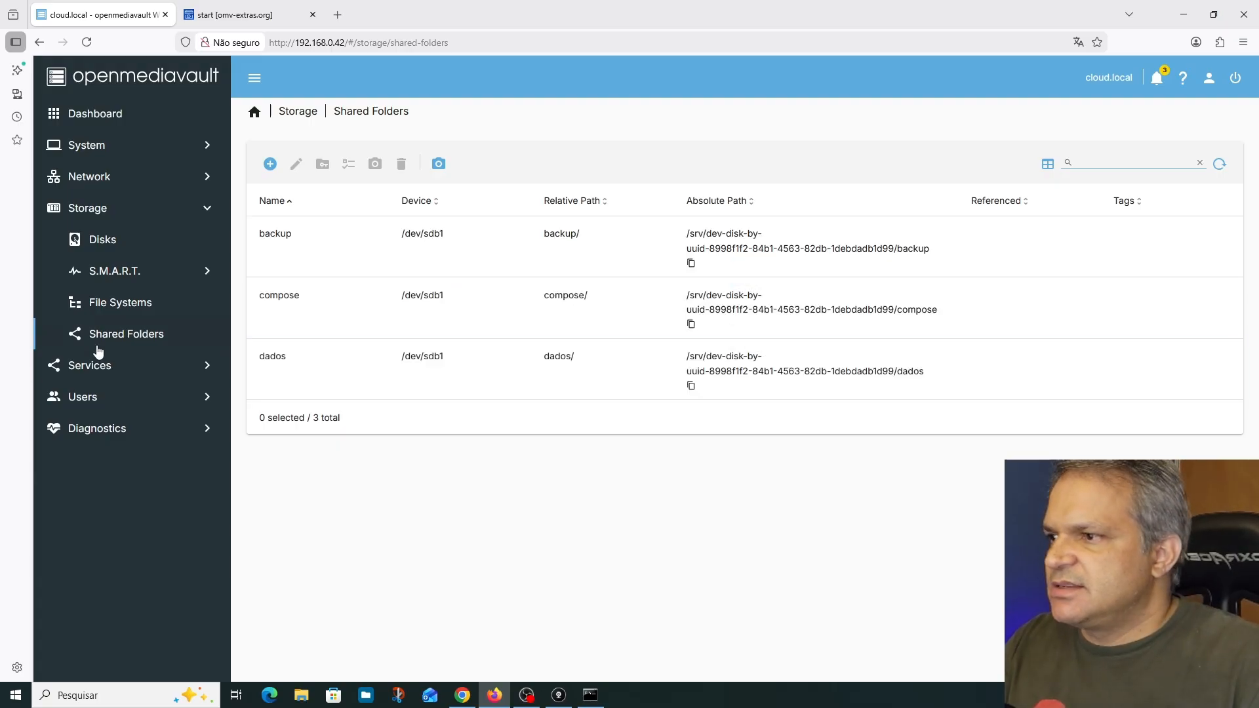
# In the Compose service settings, set the shared folder for compose files to compose on /dev/sdb1
pyautogui.click(107, 367)
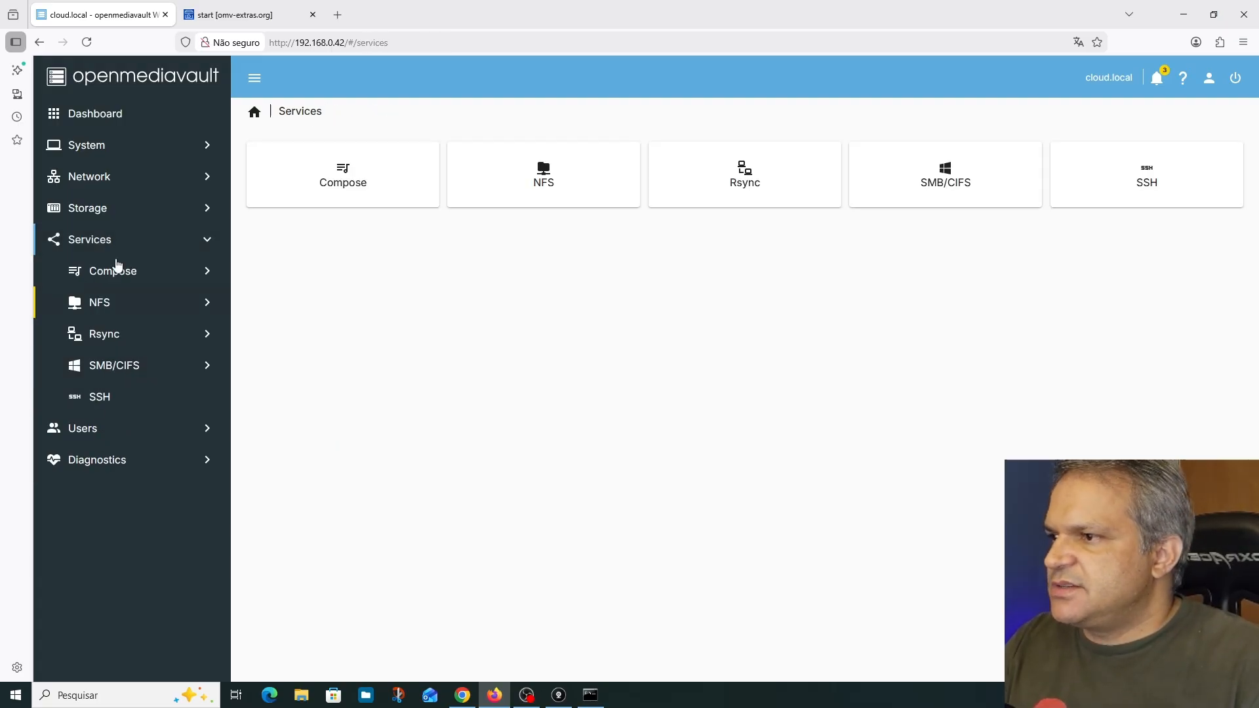
pyautogui.click(117, 269)
pyautogui.click(321, 189)
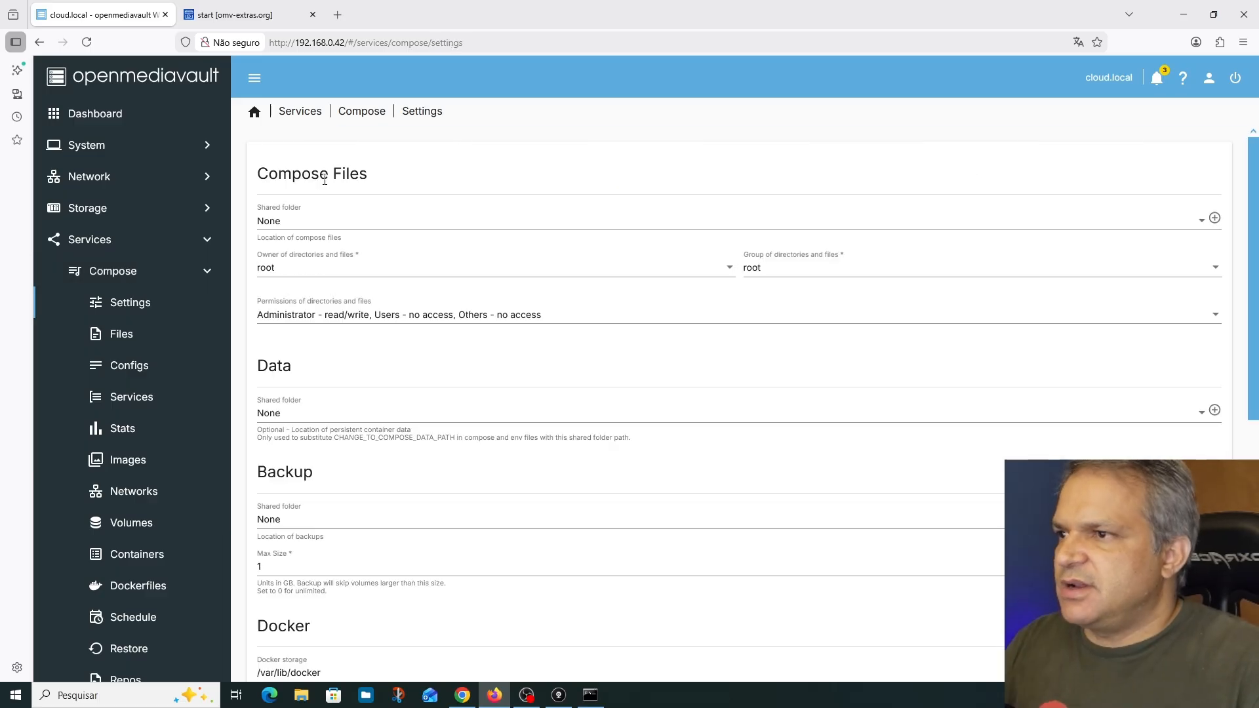
pyautogui.click(292, 223)
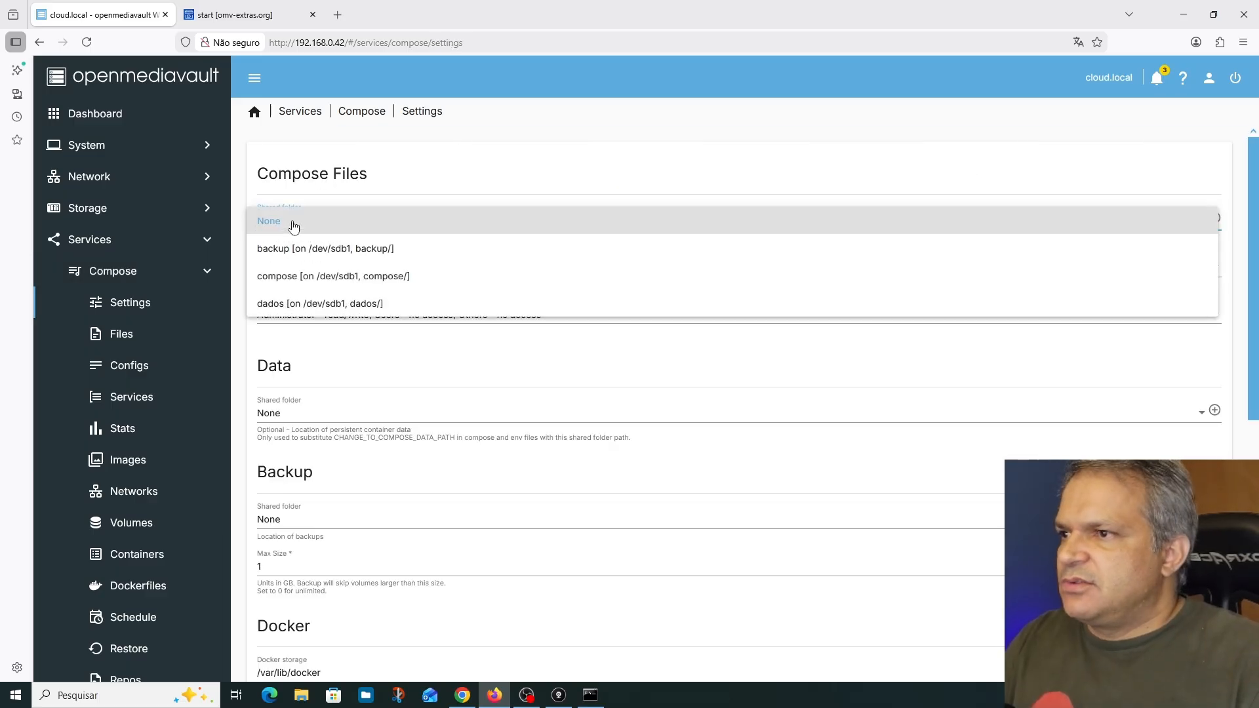
pyautogui.click(288, 305)
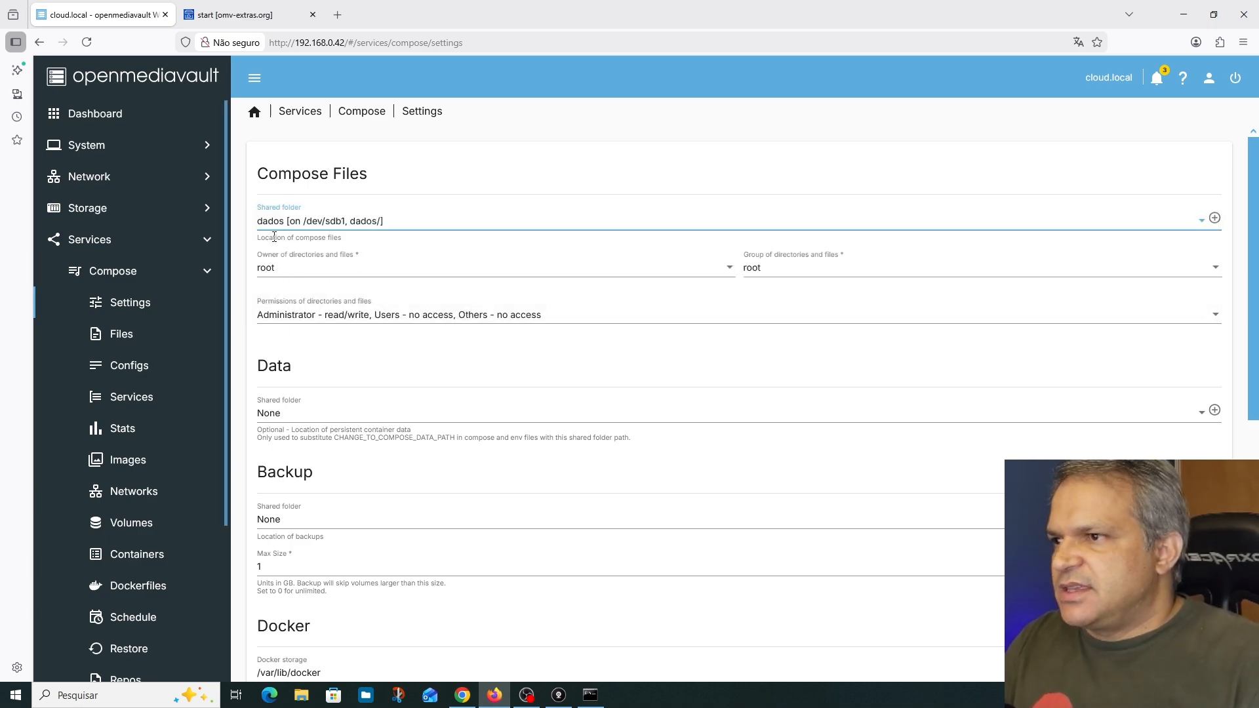
pyautogui.click(322, 225)
pyautogui.click(303, 198)
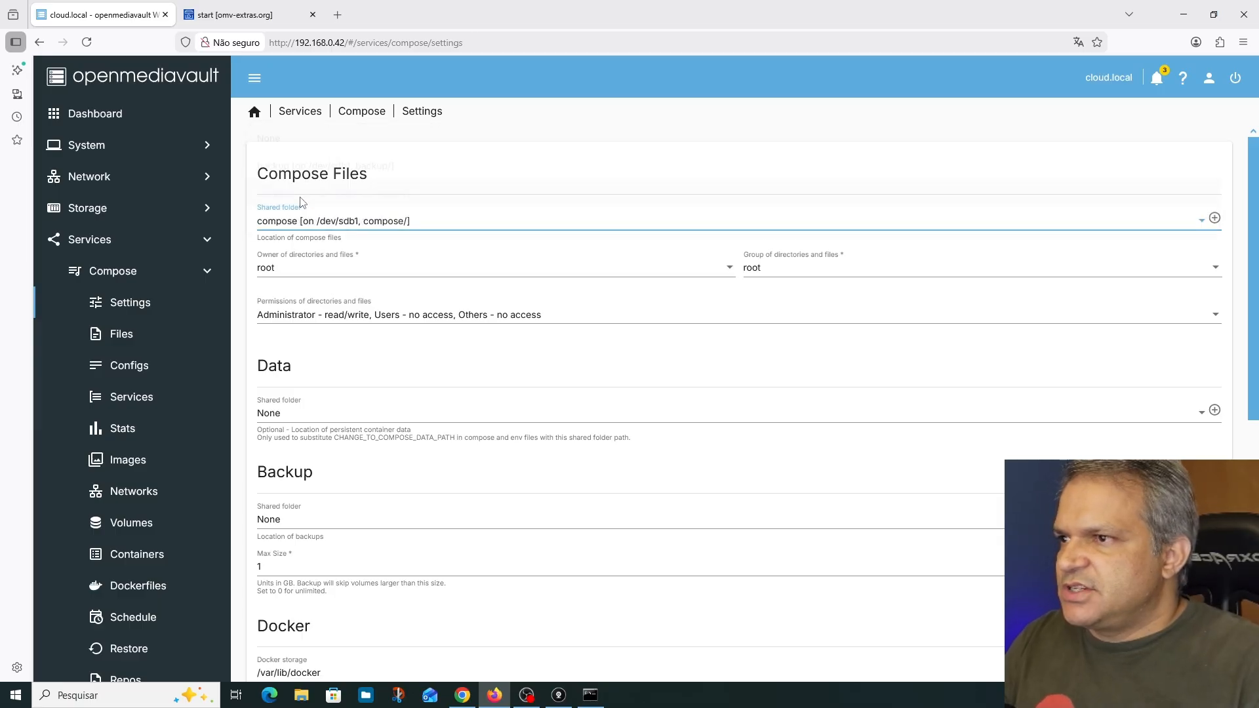
# Set the Compose data shared folder to dados and the backup shared folder to backup
pyautogui.click(283, 416)
pyautogui.click(294, 498)
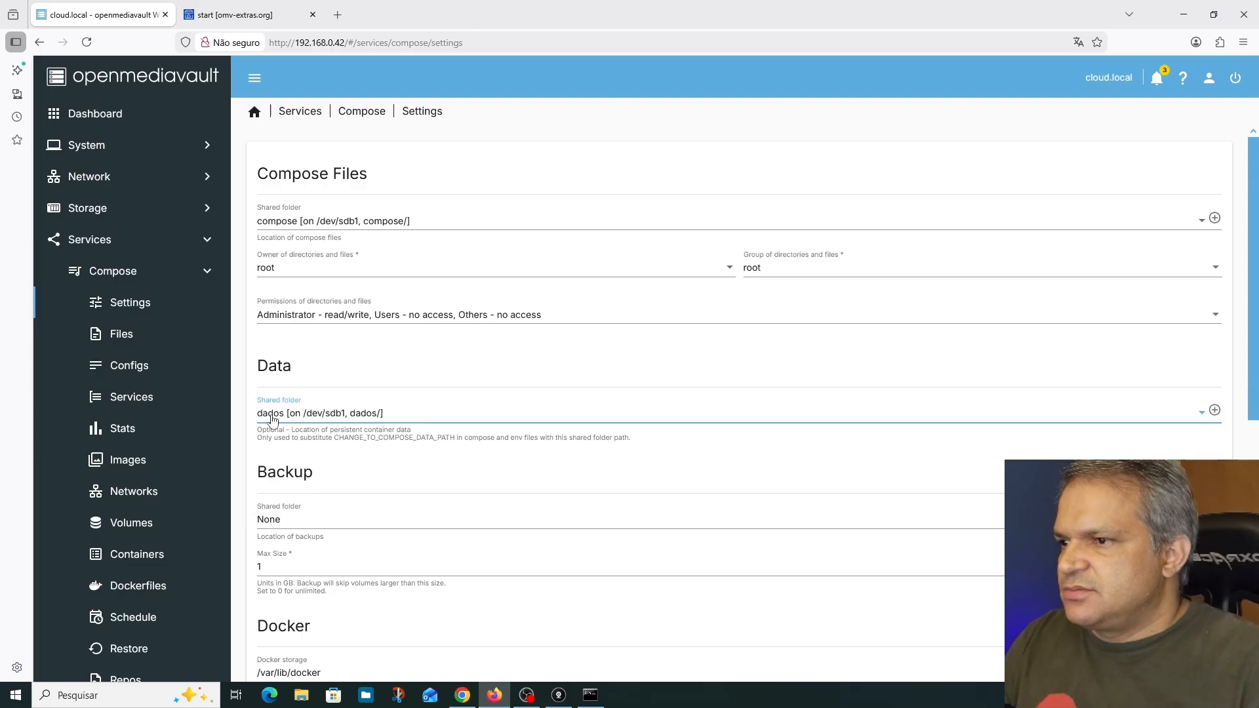
pyautogui.scroll(-3, 480, 435)
pyautogui.click(293, 287)
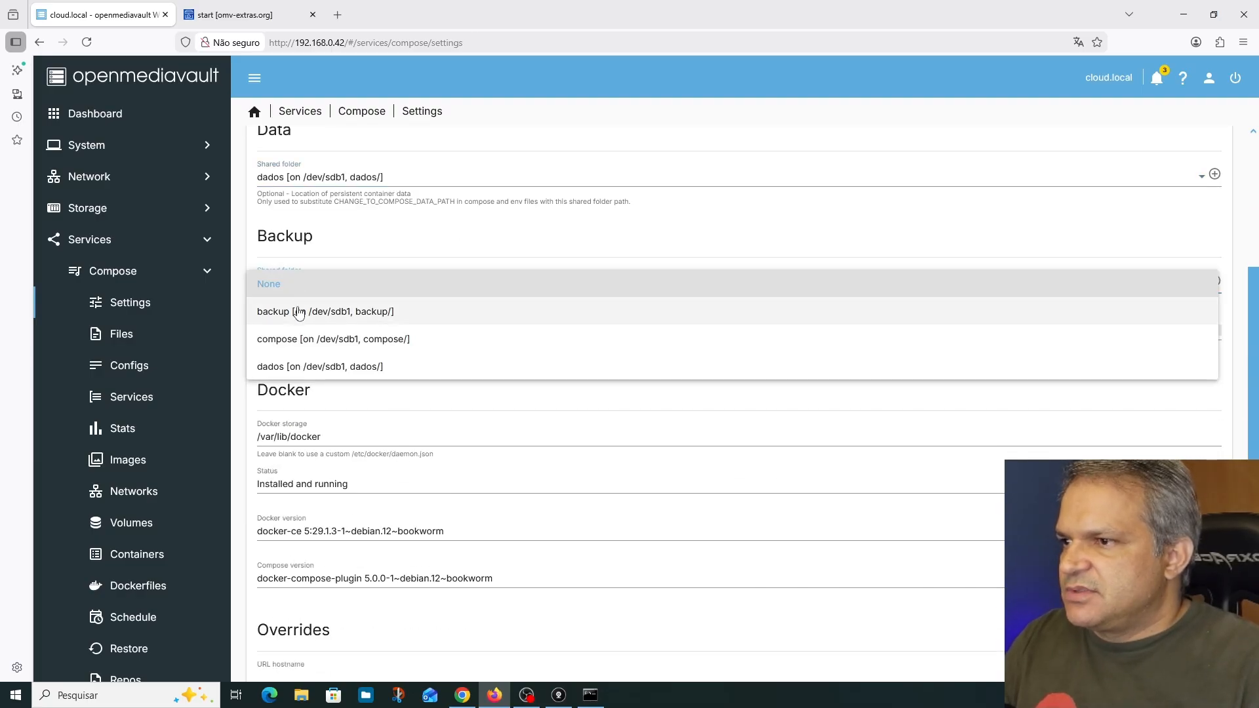
pyautogui.click(299, 313)
# Save the Compose settings and apply the pending configuration changes
pyautogui.scroll(-3, 483, 422)
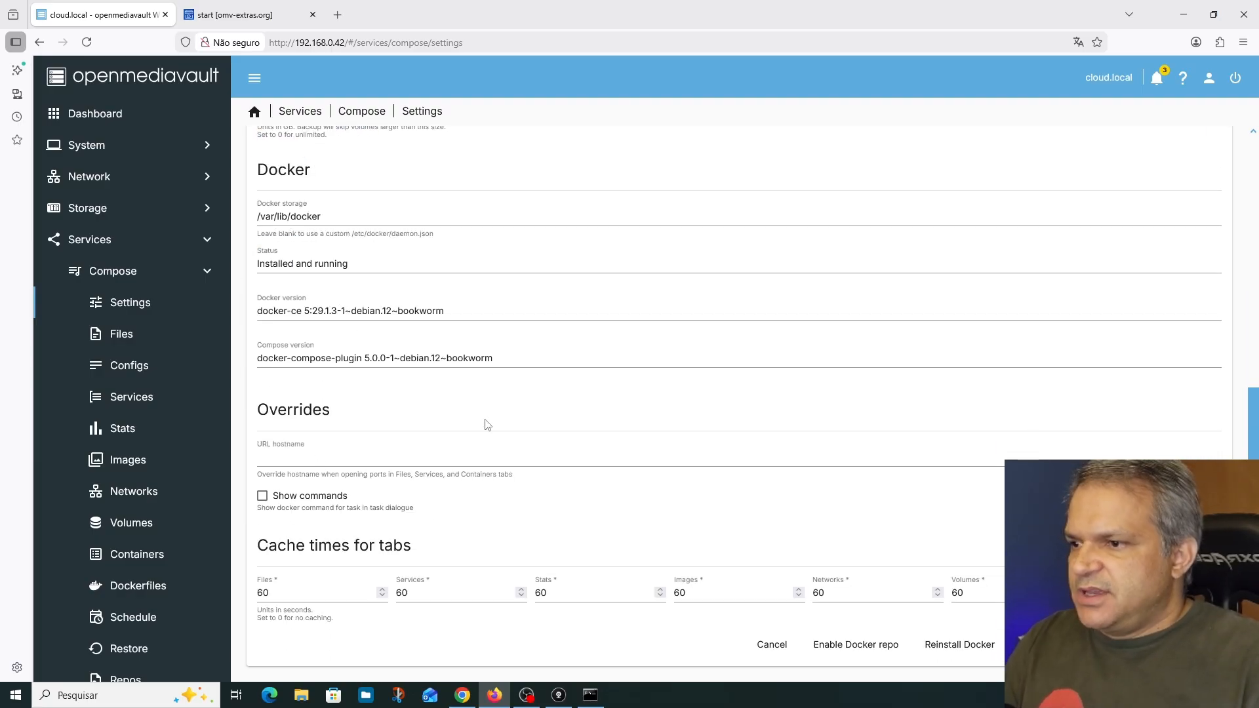
pyautogui.scroll(6, 483, 421)
pyautogui.scroll(-6, 486, 423)
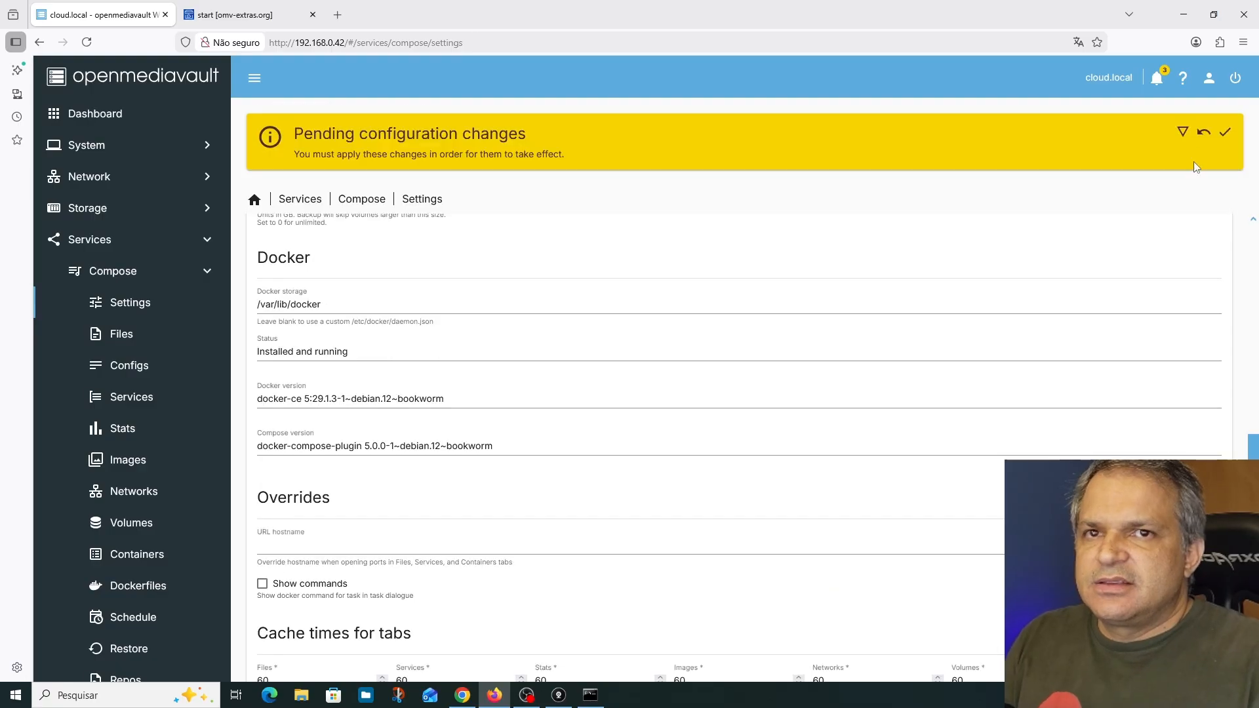
pyautogui.click(1231, 135)
pyautogui.click(746, 401)
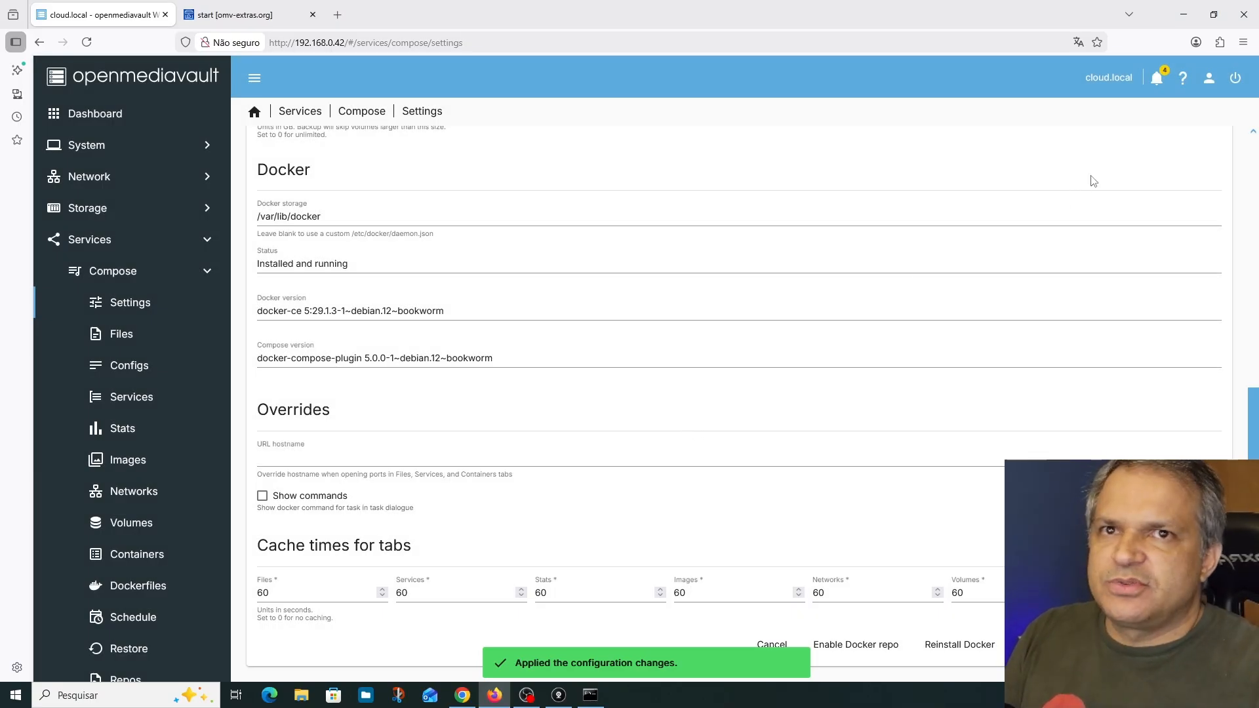
# Open the available package updates from the notifications and upgrade all packages, confirming the installation
pyautogui.click(1159, 84)
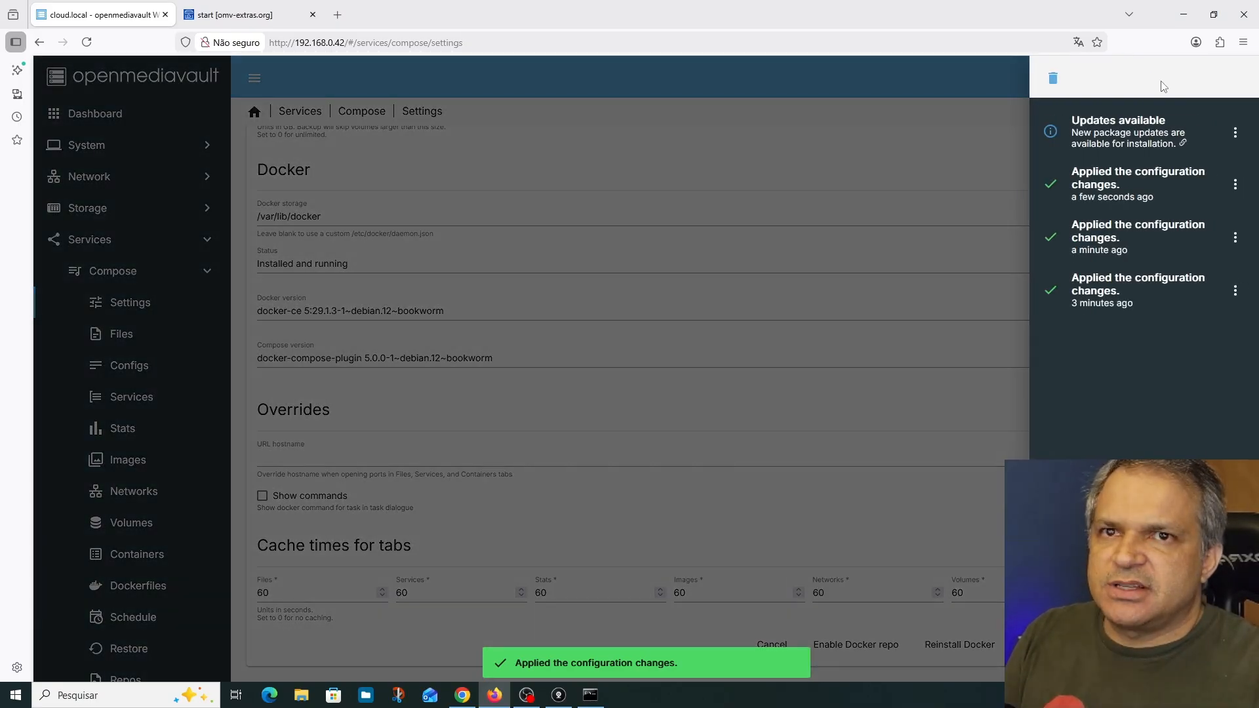
pyautogui.click(1145, 134)
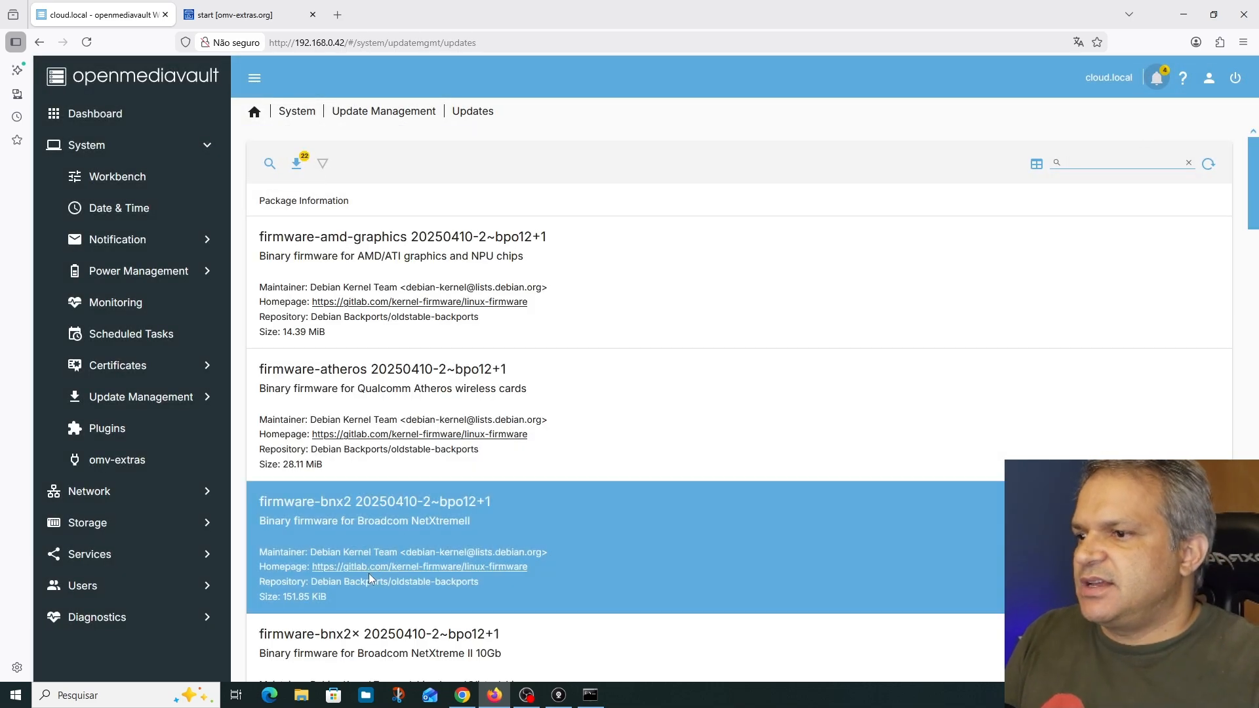
pyautogui.scroll(-10, 371, 571)
pyautogui.scroll(10, 377, 568)
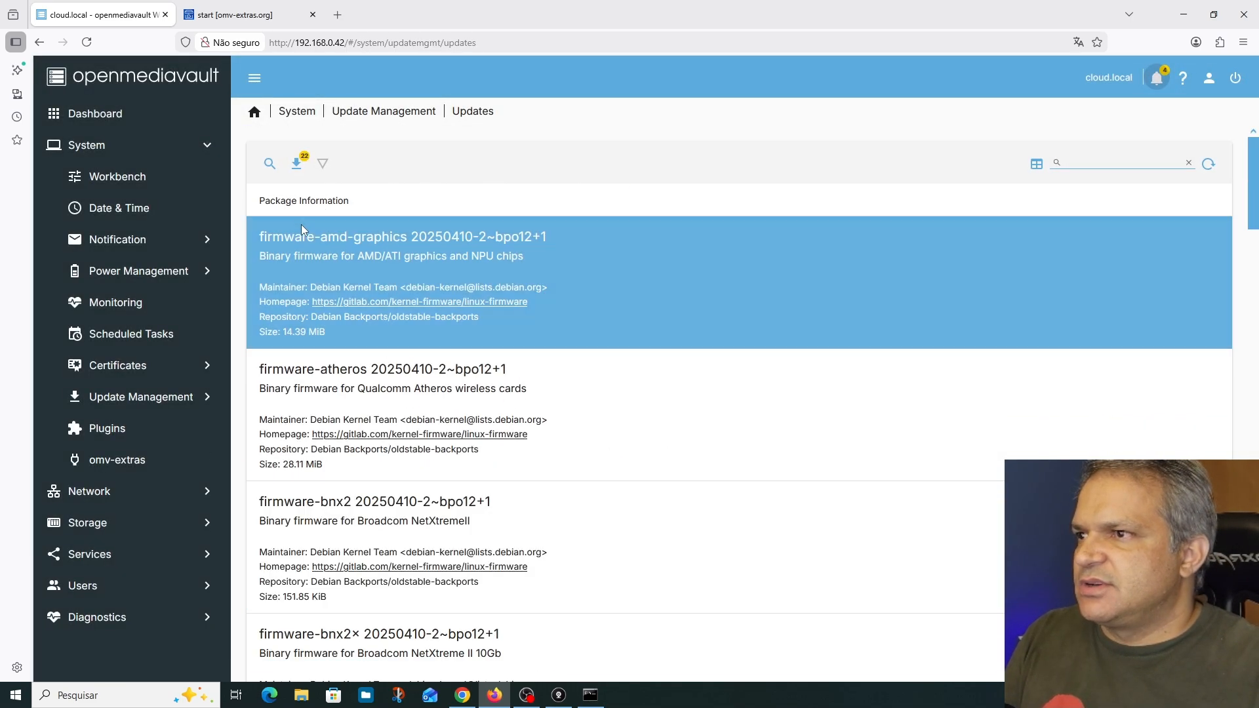
pyautogui.click(299, 172)
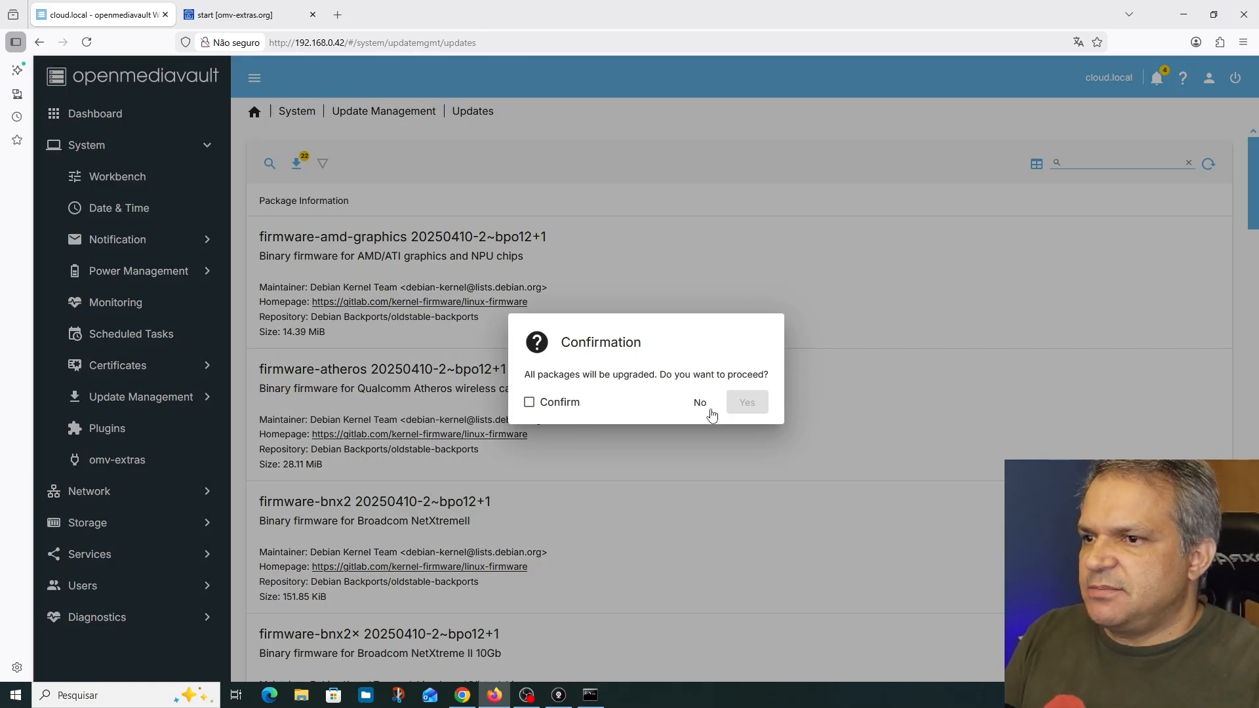
pyautogui.click(544, 406)
pyautogui.click(749, 401)
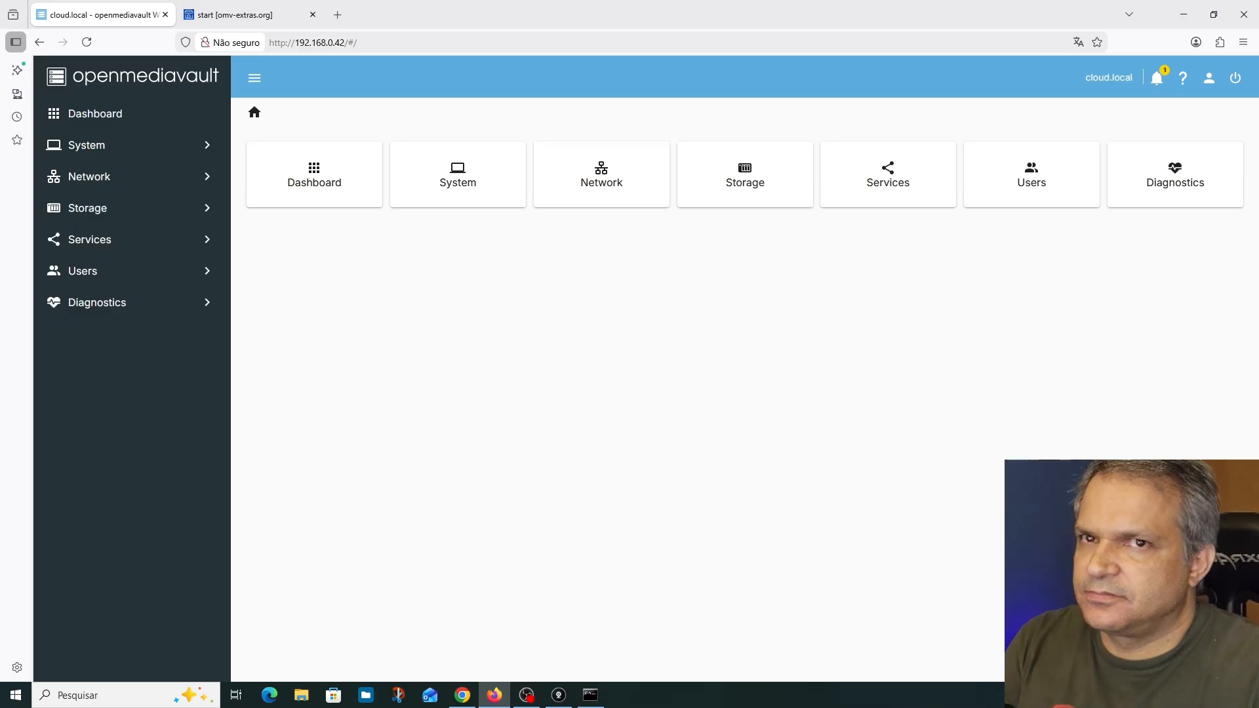
# Check the pending restart notification, close it and reboot the system with the reboot confirmed
pyautogui.click(1156, 79)
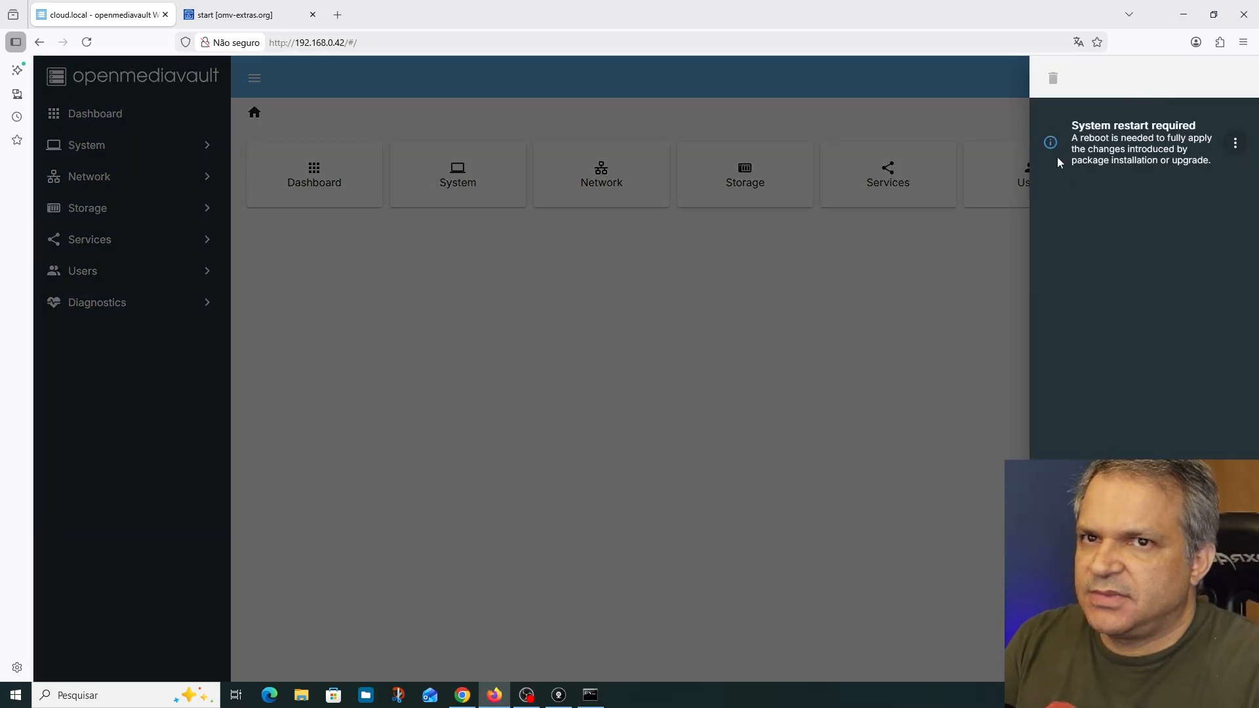
pyautogui.click(944, 232)
pyautogui.click(1234, 80)
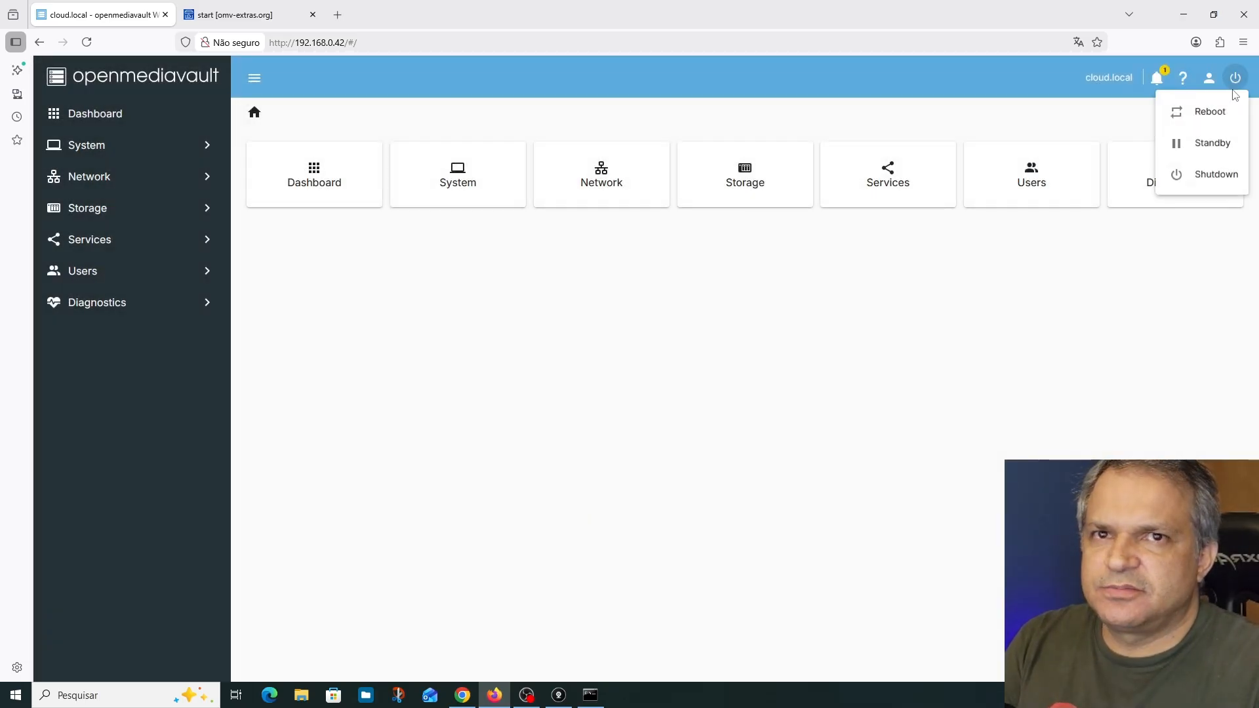
pyautogui.click(1209, 112)
pyautogui.click(562, 402)
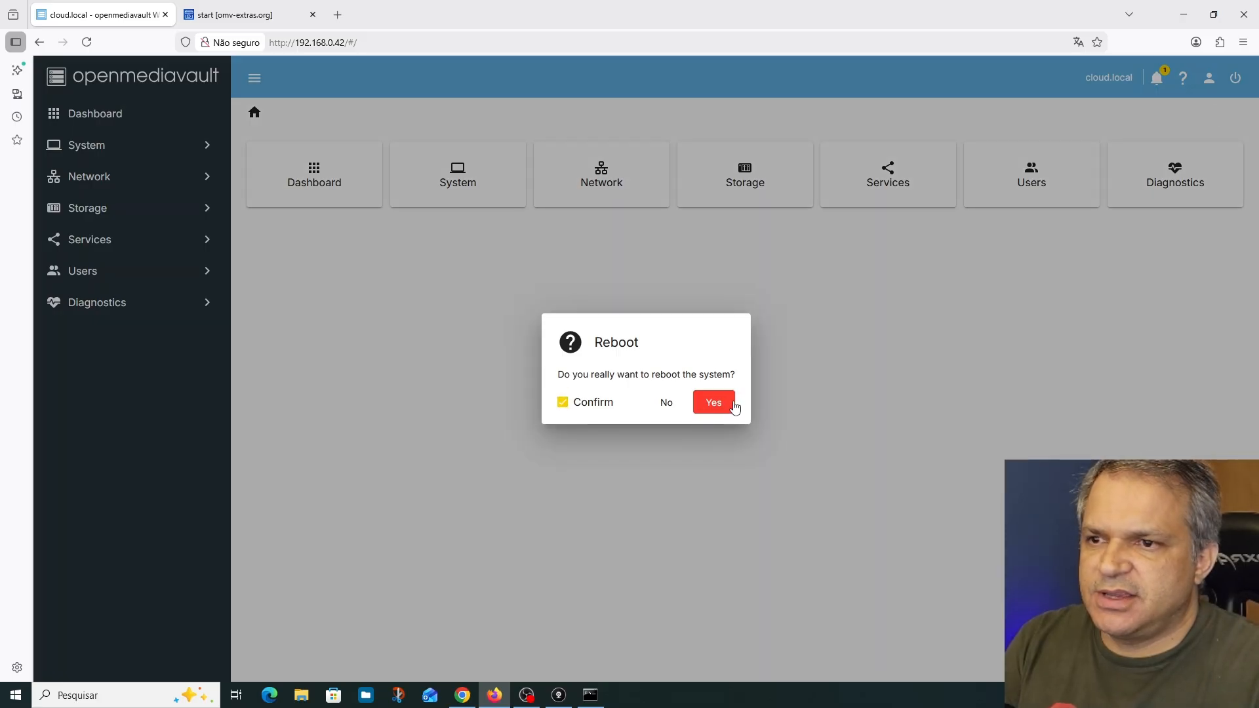
pyautogui.click(713, 402)
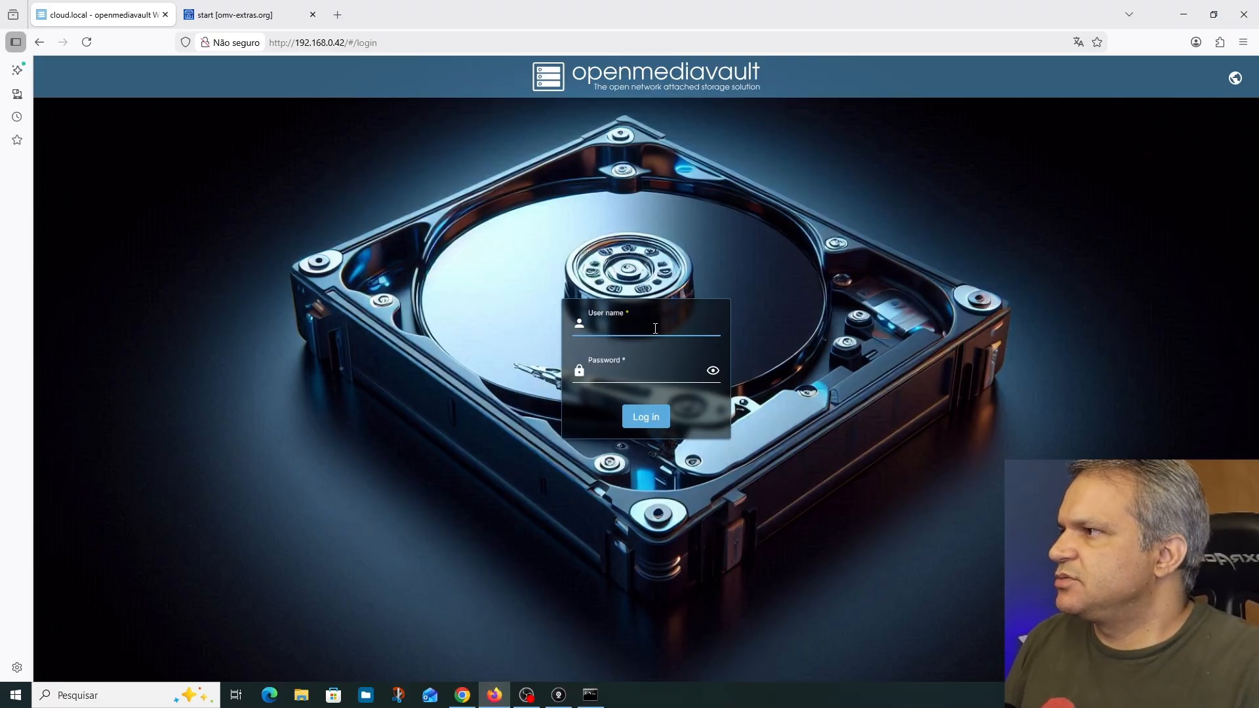
# Log back in as admin with the account password and decline the browser's offer to save it
pyautogui.write('admin')
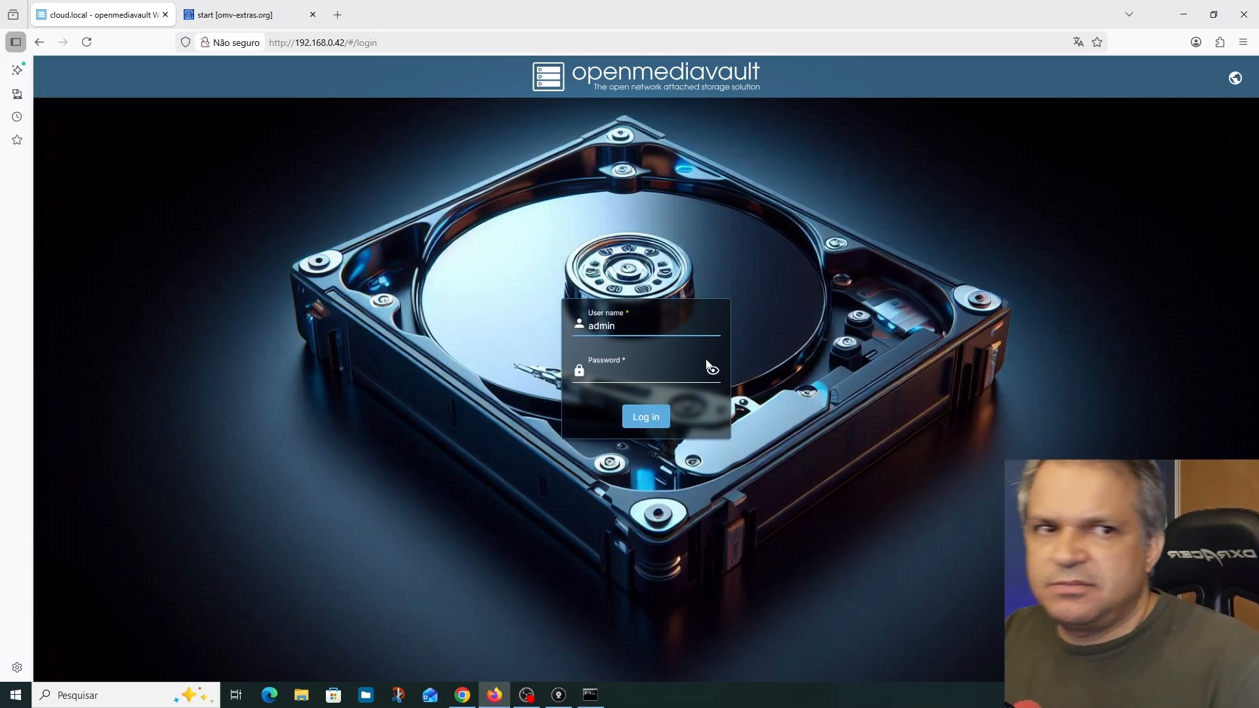
pyautogui.hotkey('alt', 'Tab')
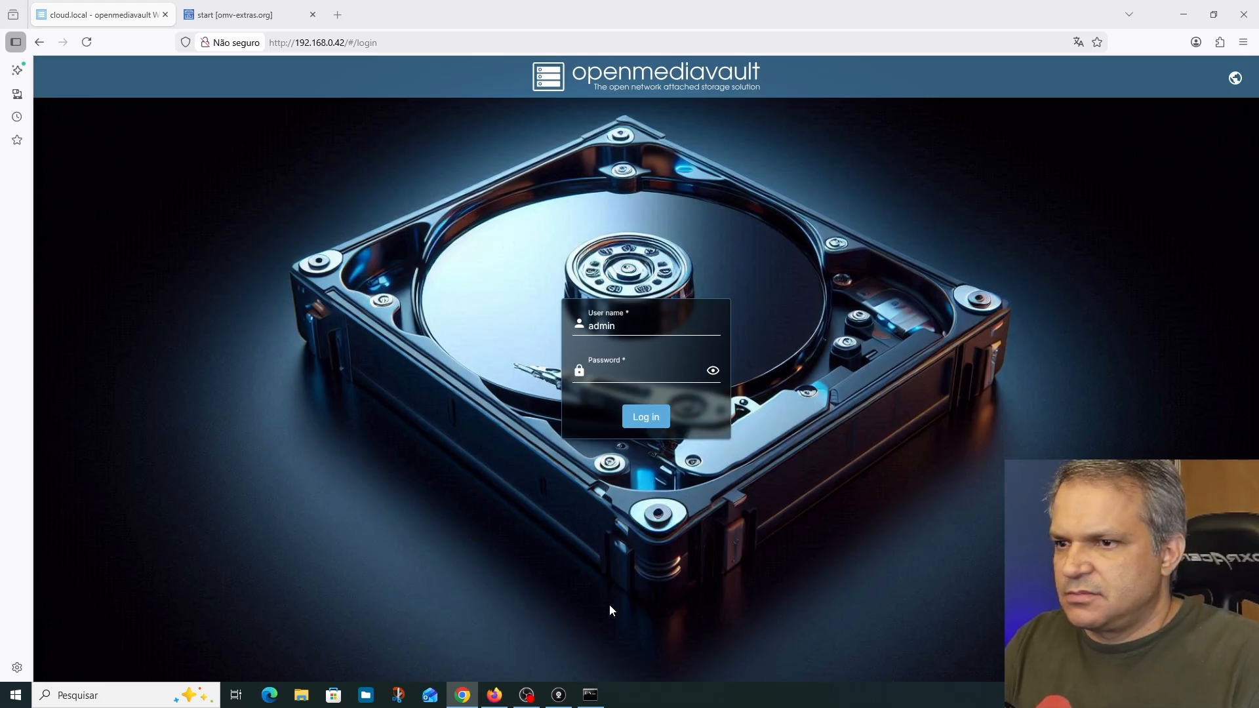
pyautogui.click(633, 375)
pyautogui.hotkey('ctrl', 'v')
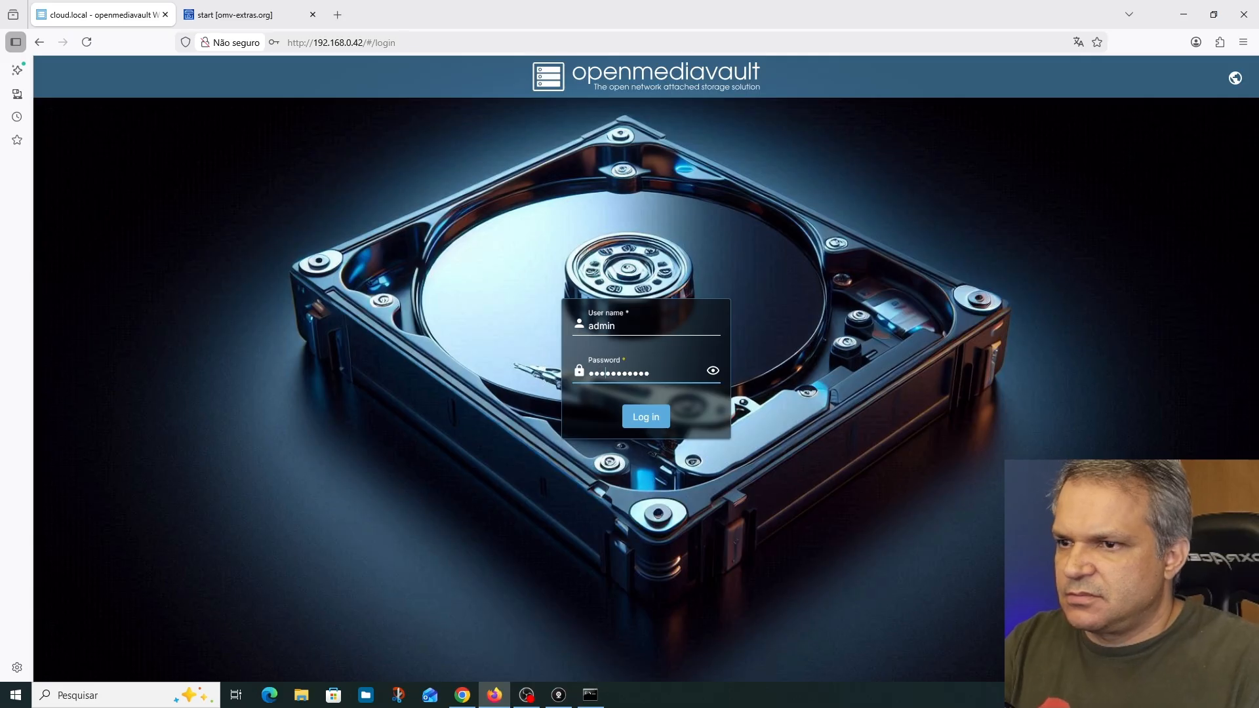
pyautogui.press('Return')
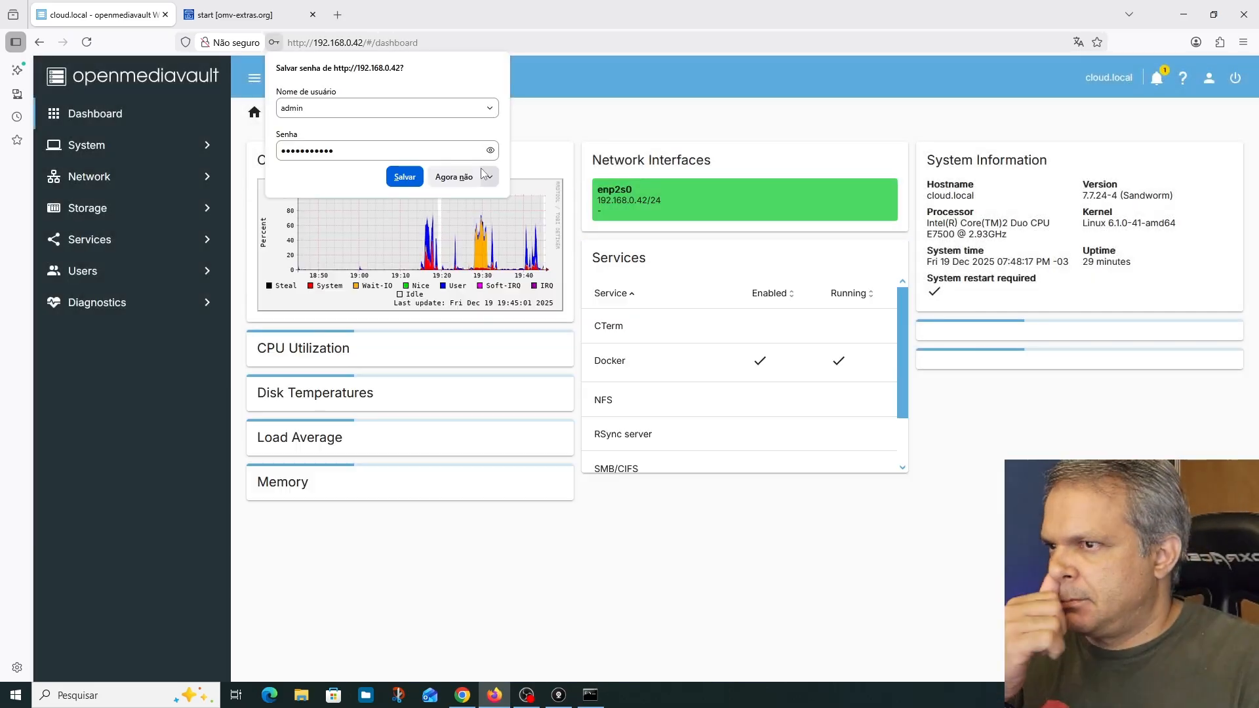
pyautogui.click(479, 176)
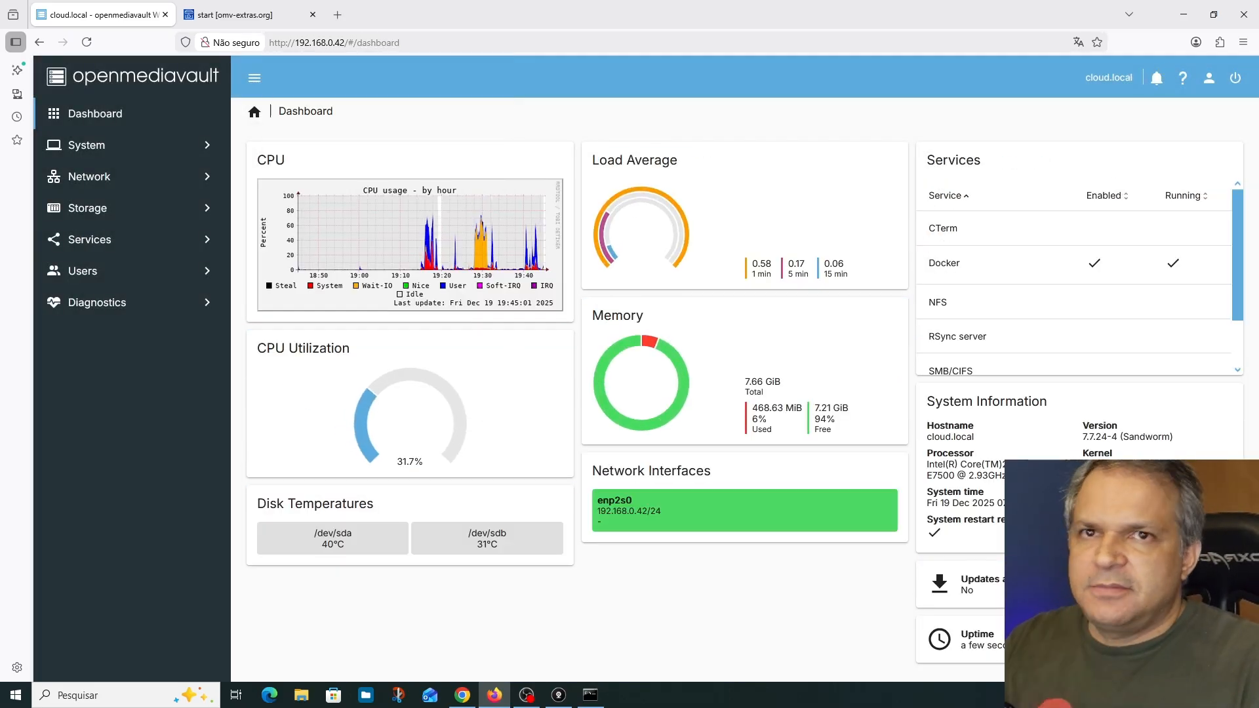
# Change the logged-in account's password, entering and confirming the new password, and decline saving it in the browser
pyautogui.click(1208, 78)
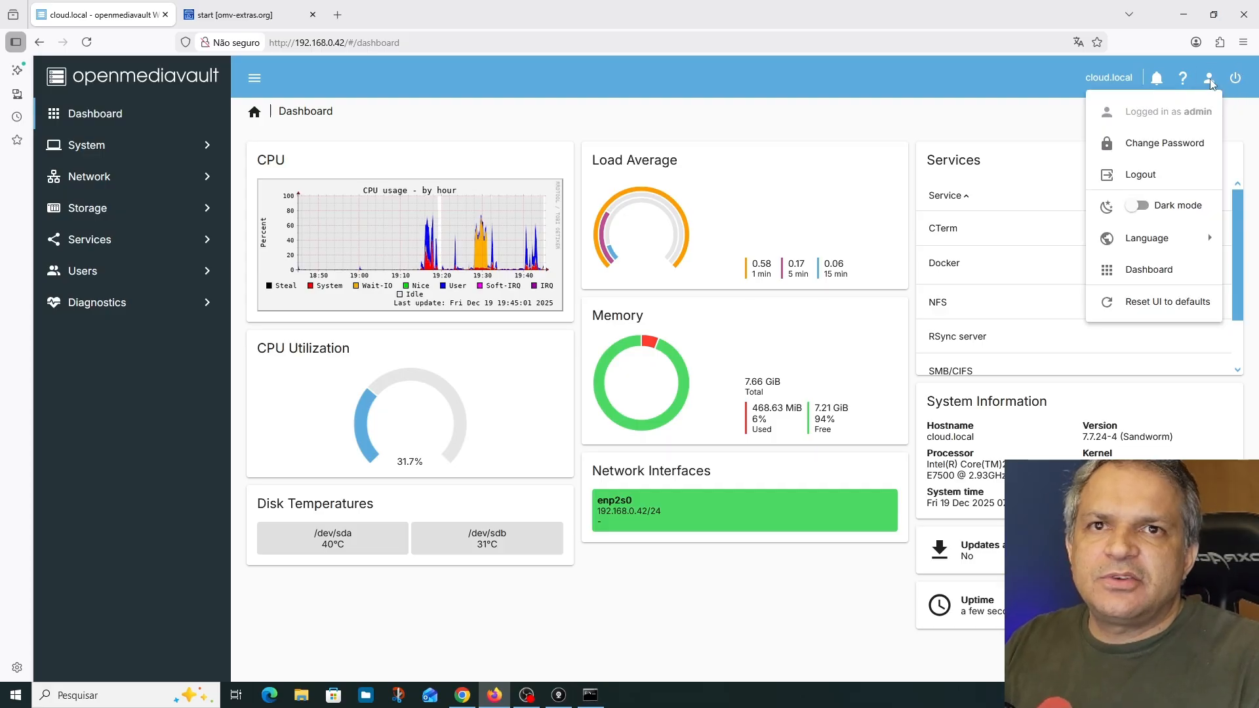
pyautogui.click(1147, 143)
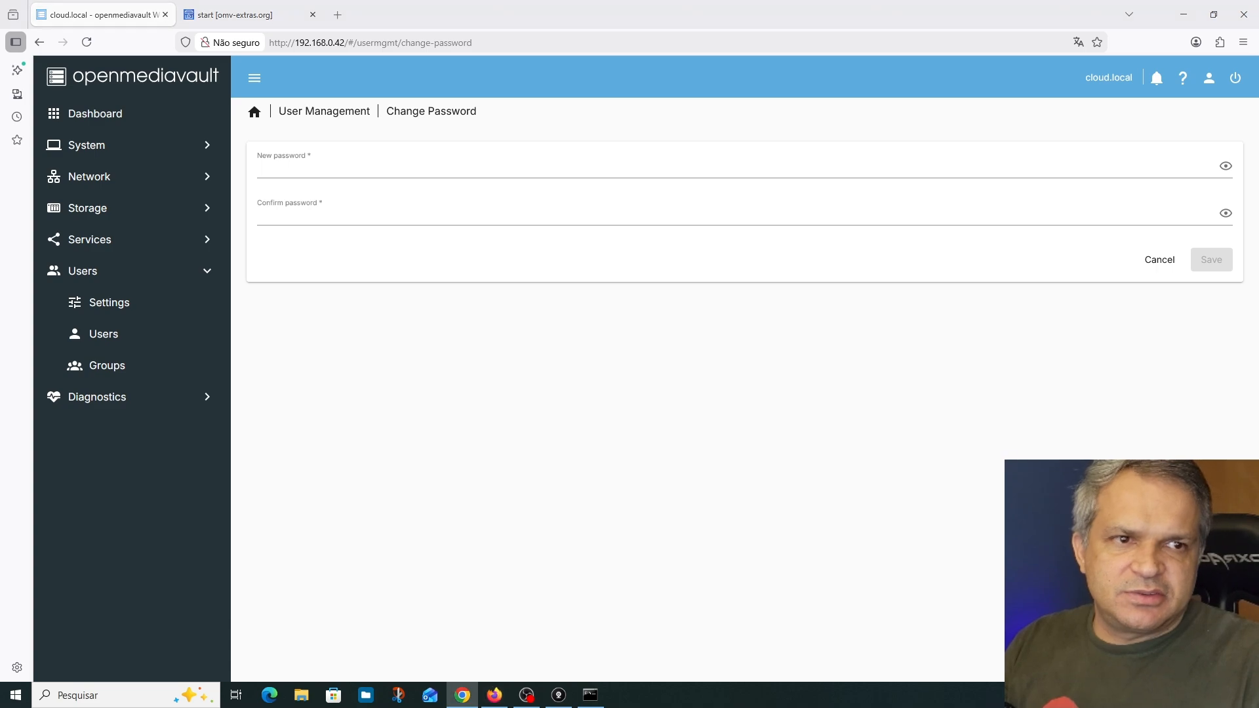
pyautogui.click(369, 172)
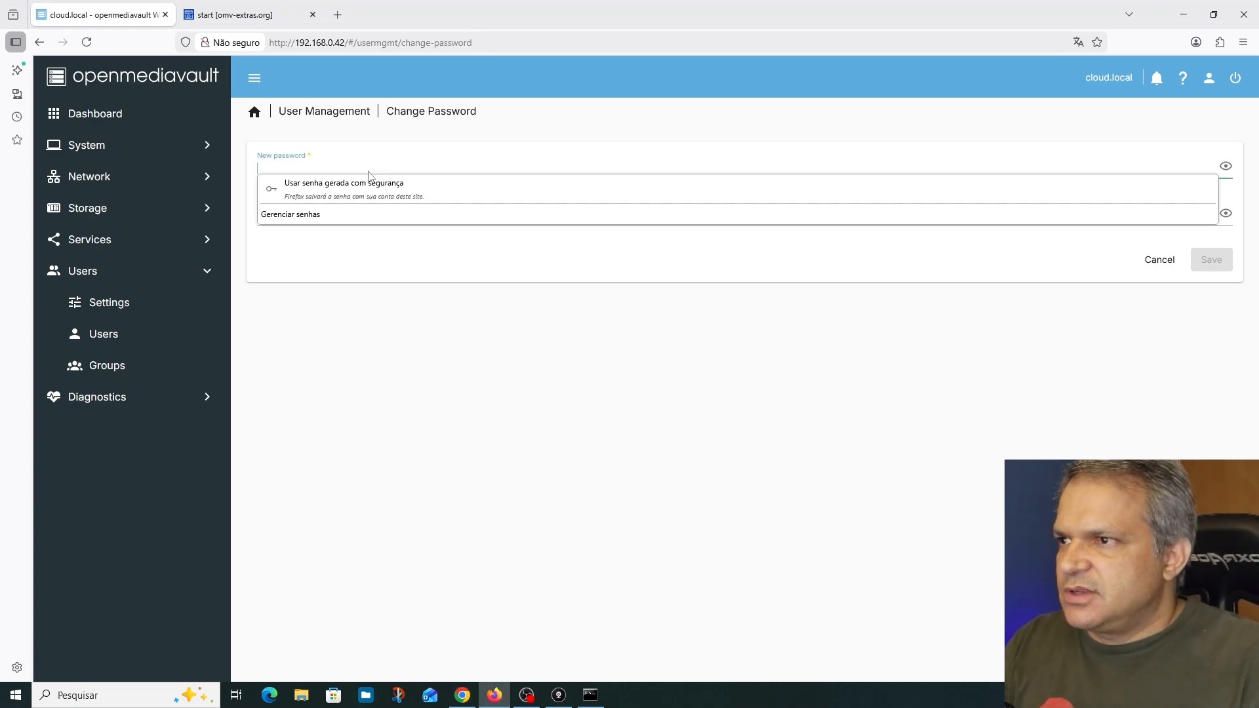
pyautogui.hotkey('ctrl', 'v')
pyautogui.click(347, 215)
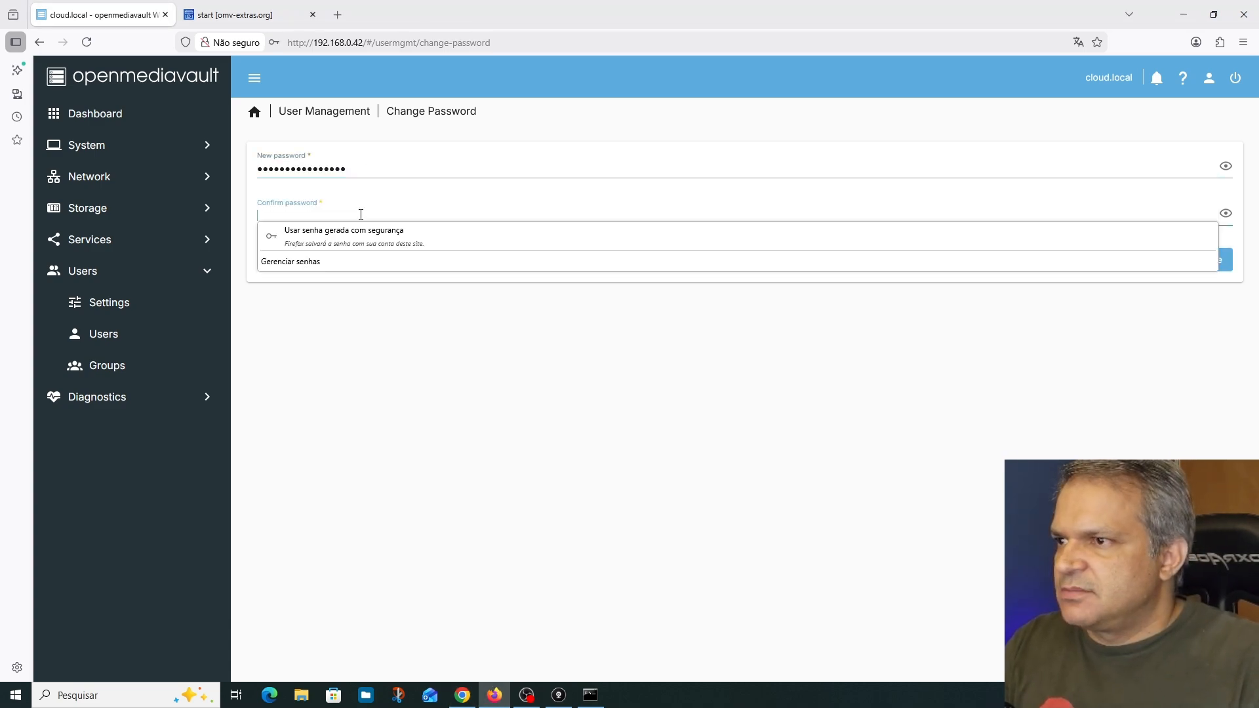
pyautogui.hotkey('ctrl', 'v')
pyautogui.click(1219, 262)
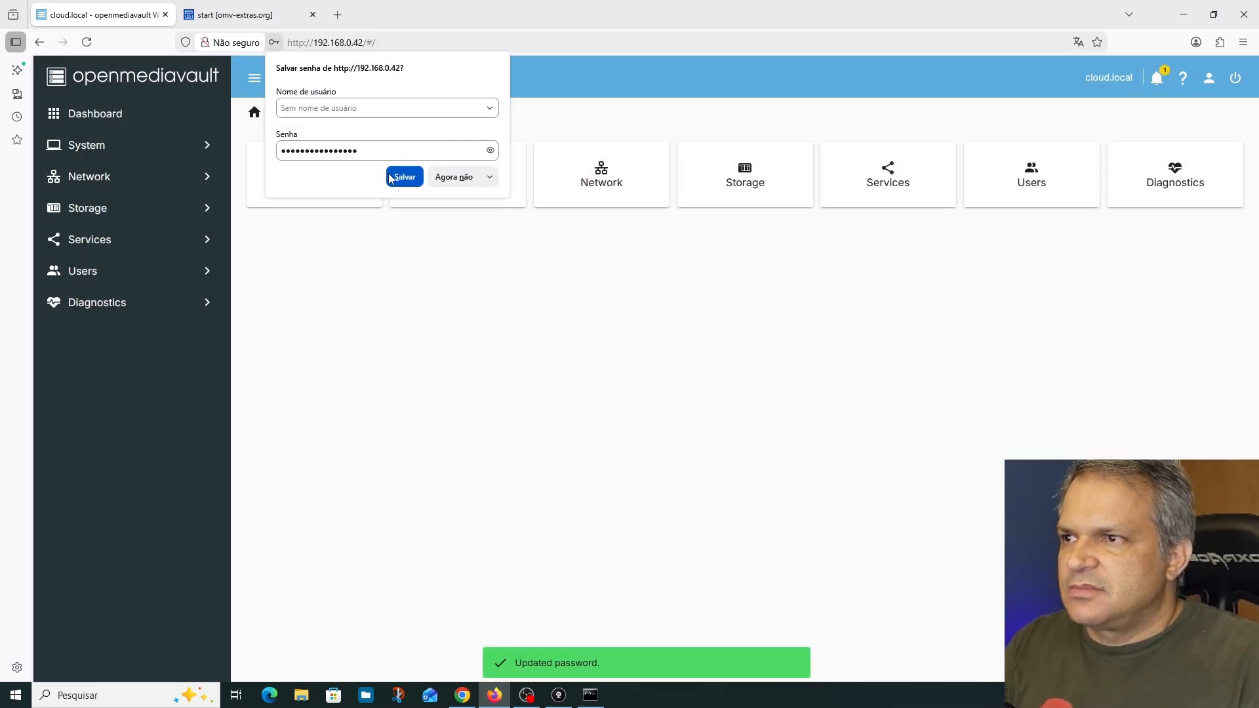
pyautogui.click(453, 176)
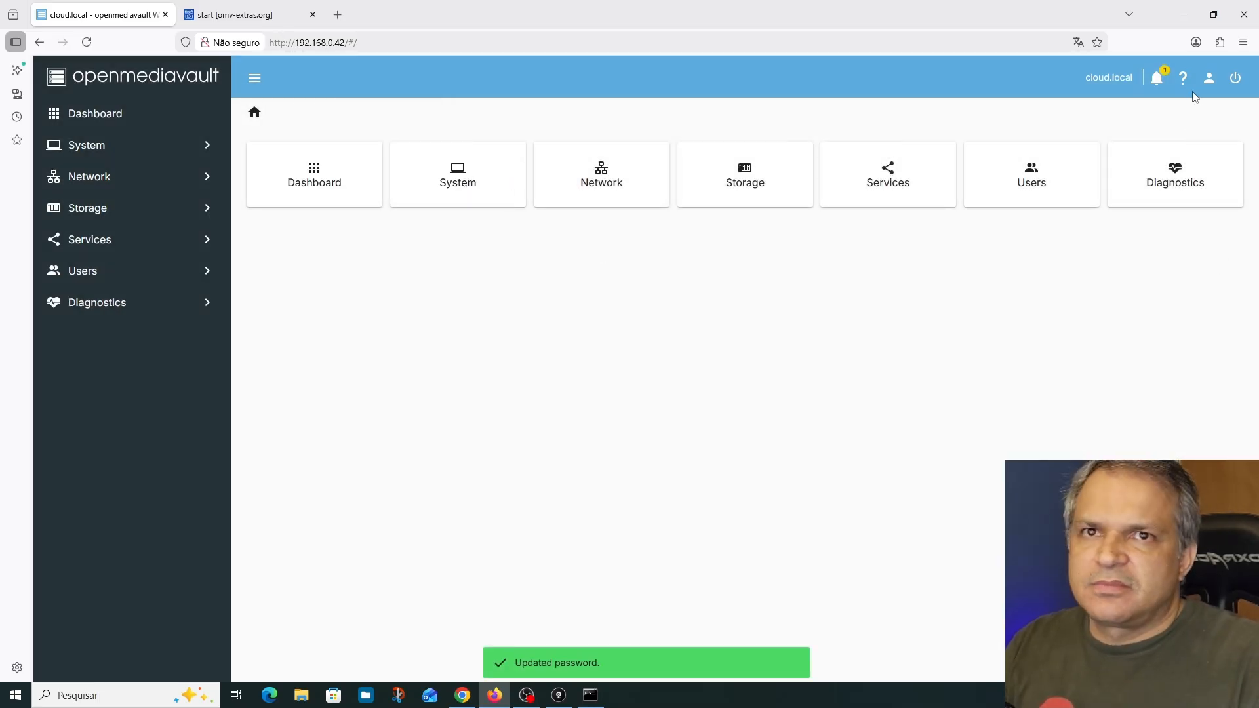
# Clear all notifications and close the notification list
pyautogui.click(1157, 79)
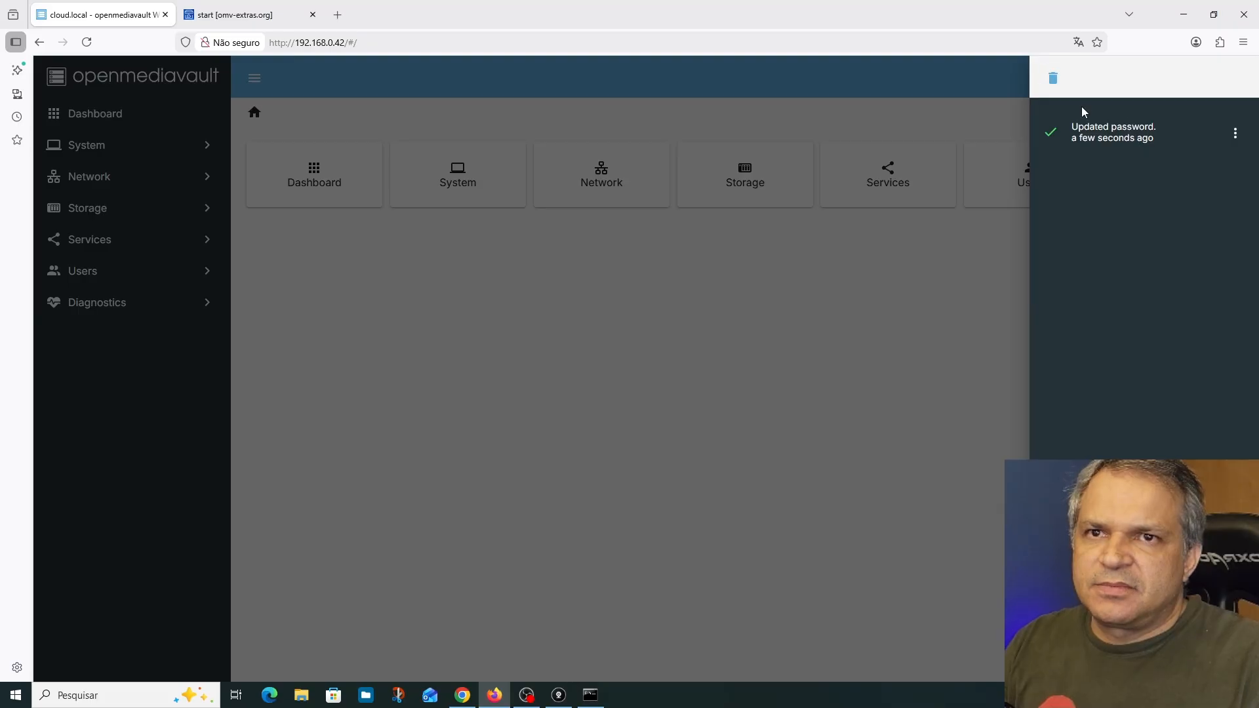
pyautogui.click(1052, 78)
pyautogui.click(959, 123)
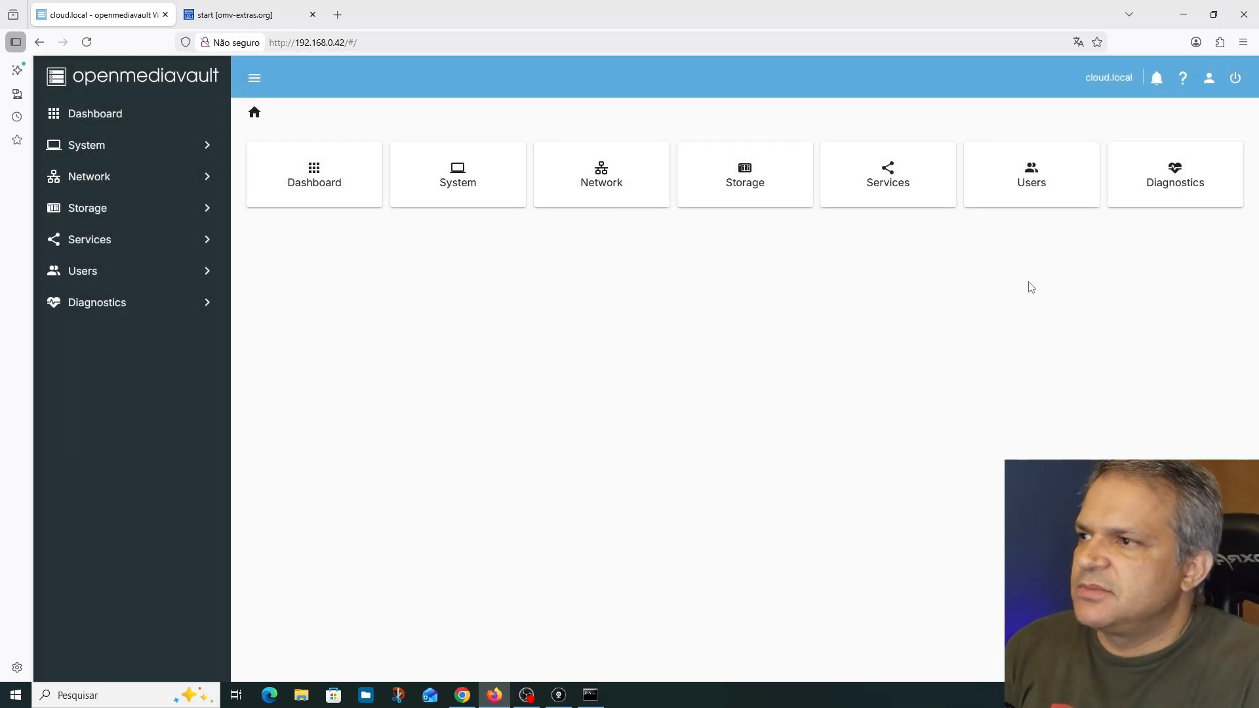
# Return to the dashboard and examine which services, including Docker, are enabled and running
pyautogui.click(87, 248)
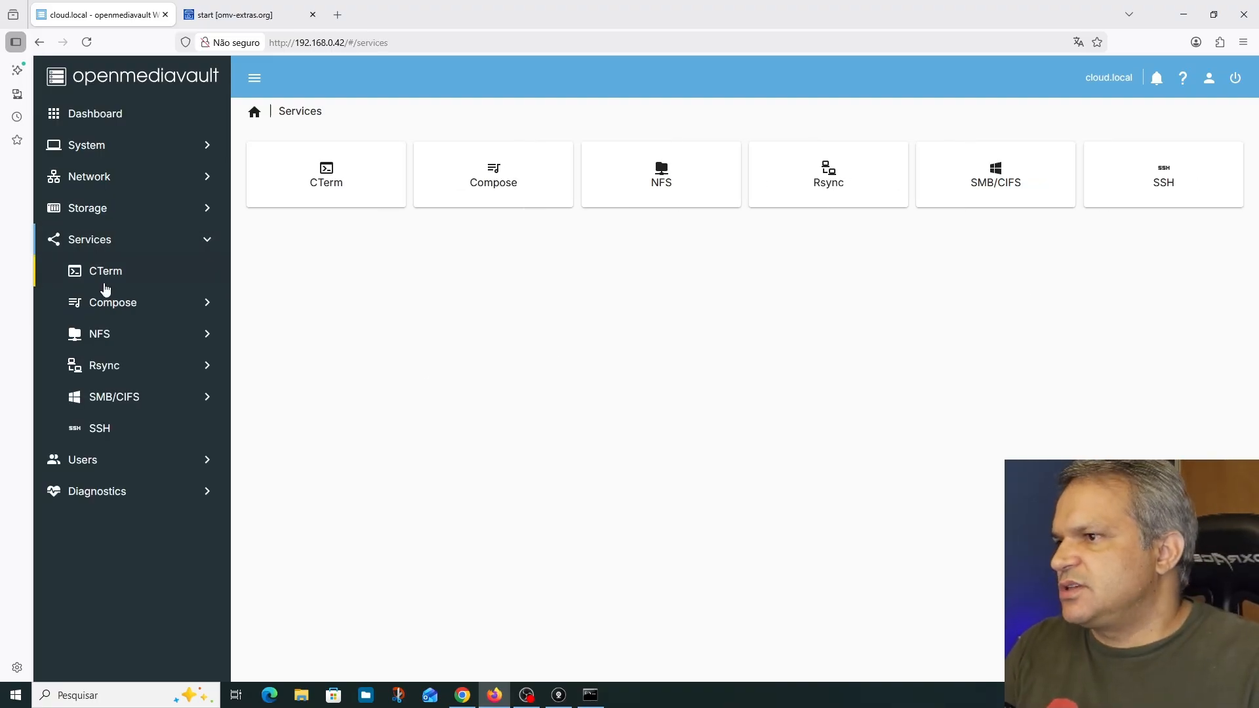
pyautogui.click(105, 126)
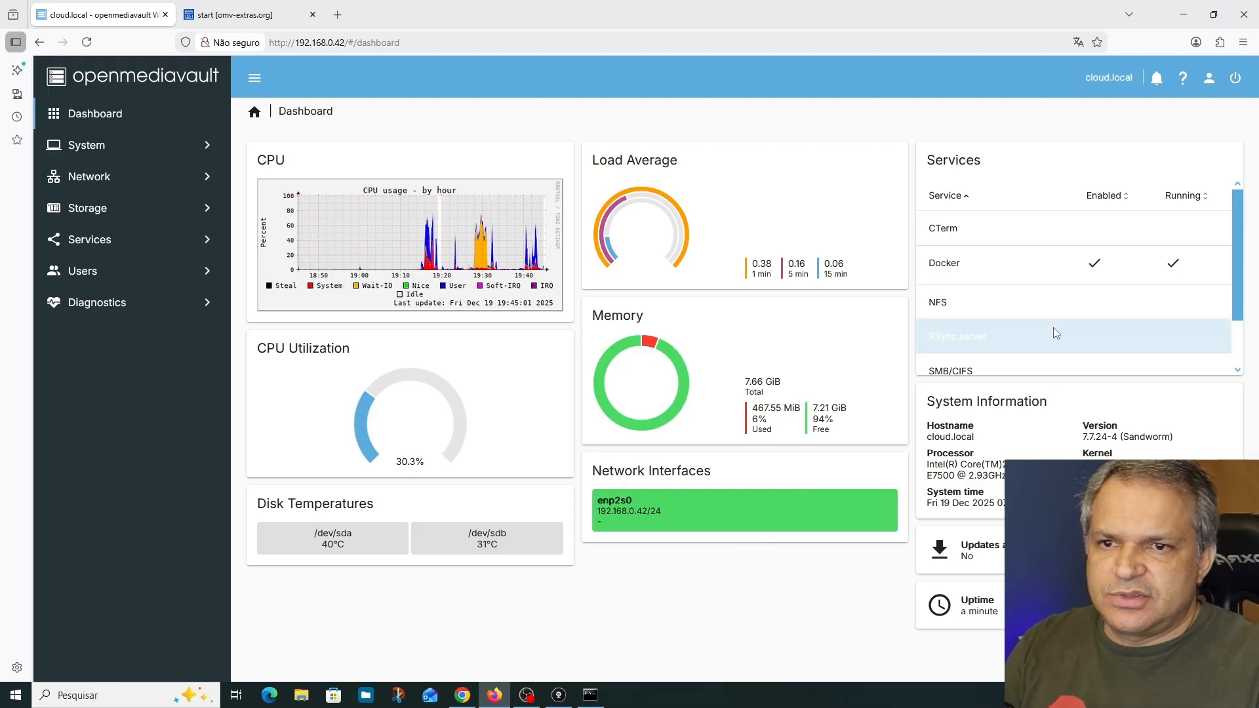
pyautogui.scroll(-1, 1009, 251)
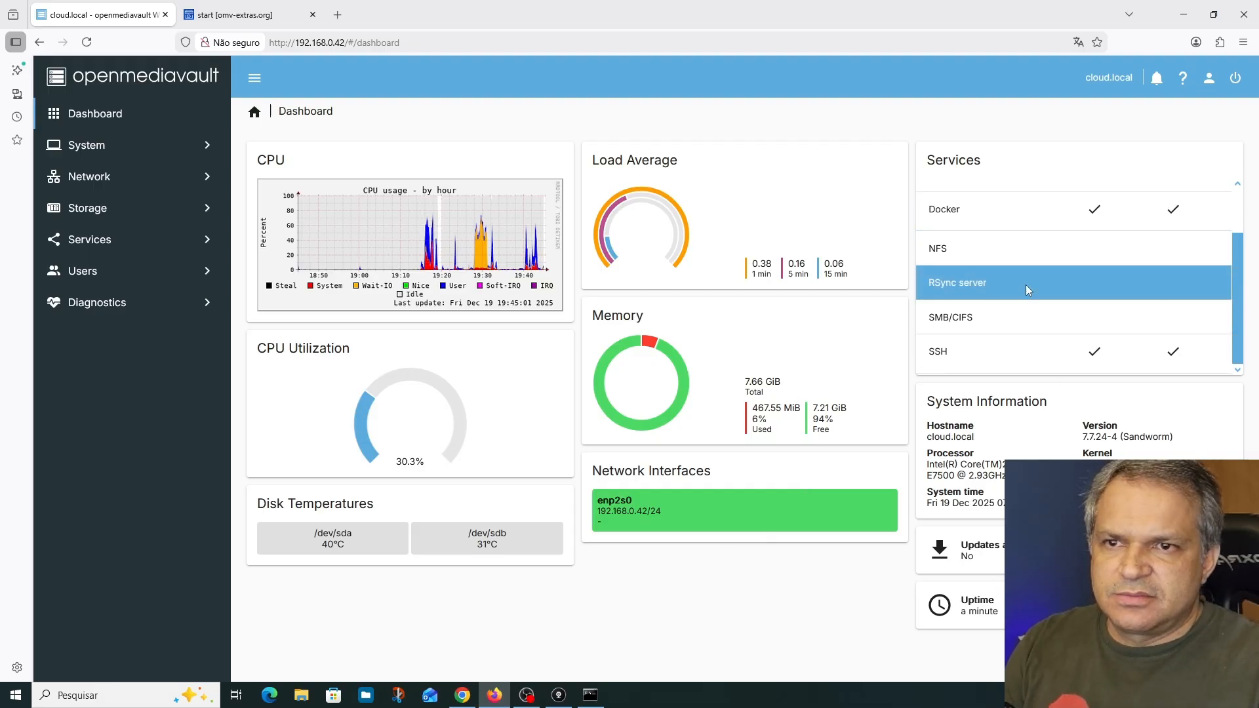
pyautogui.scroll(1, 1043, 338)
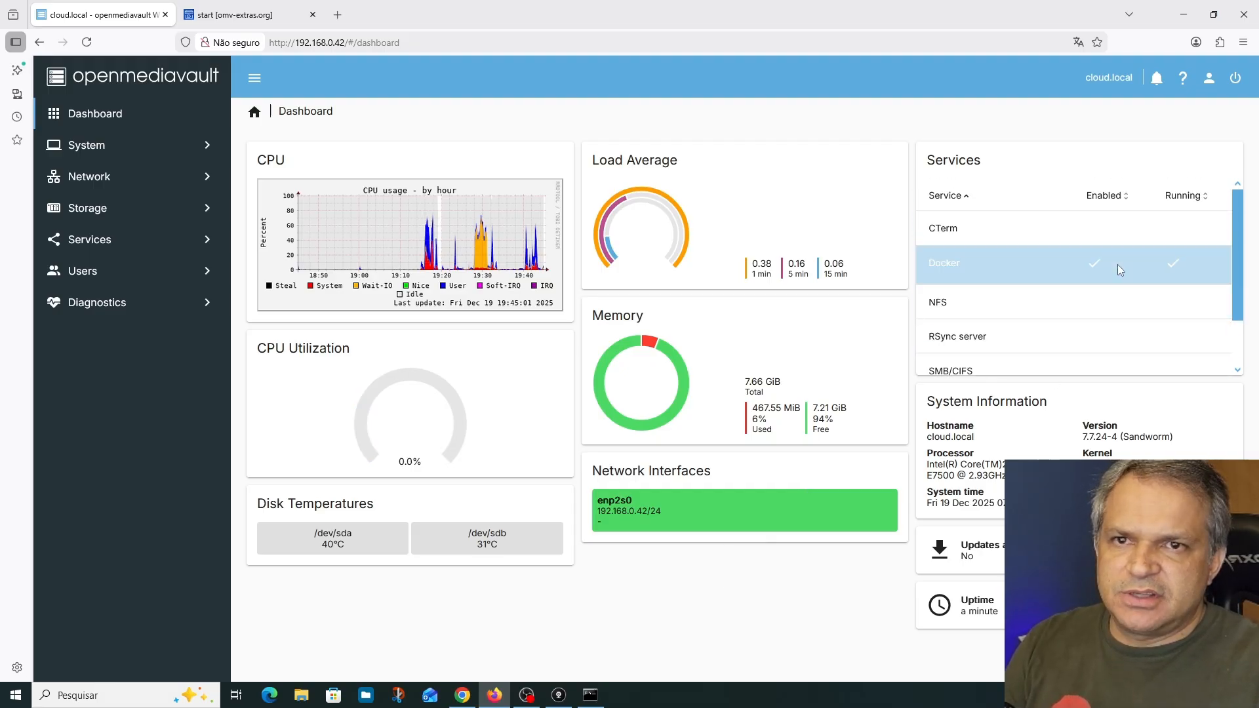
pyautogui.click(1135, 262)
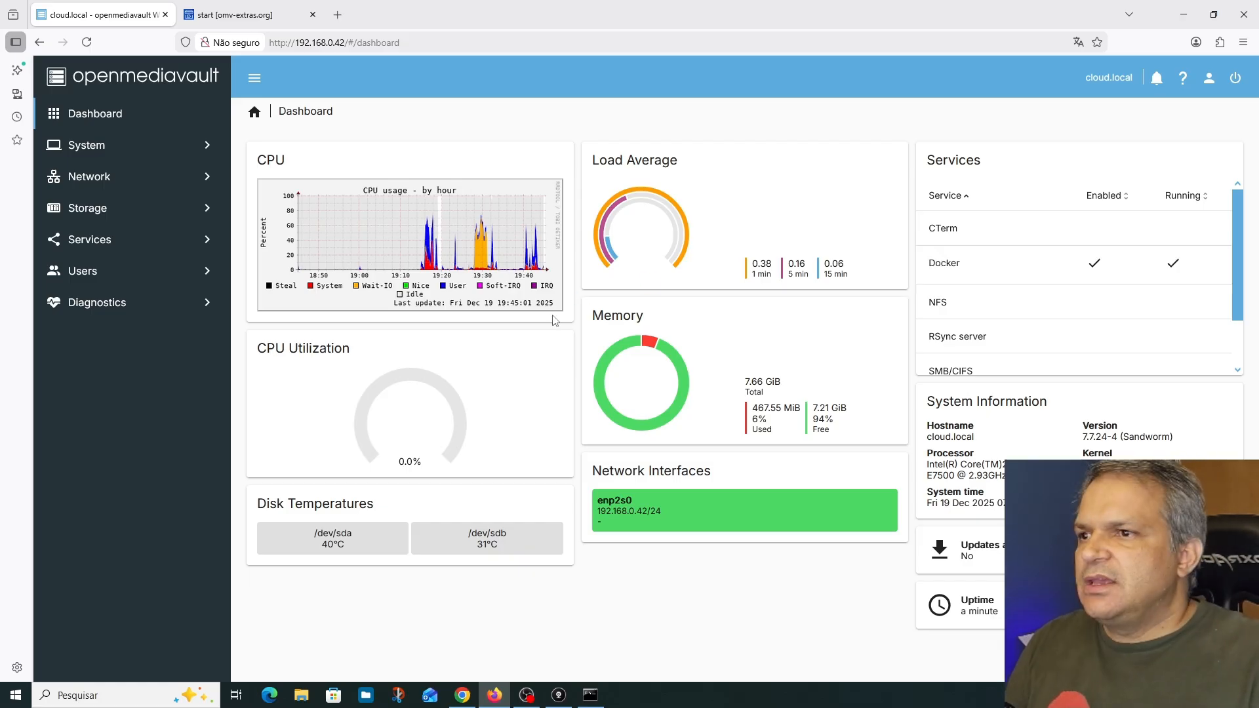